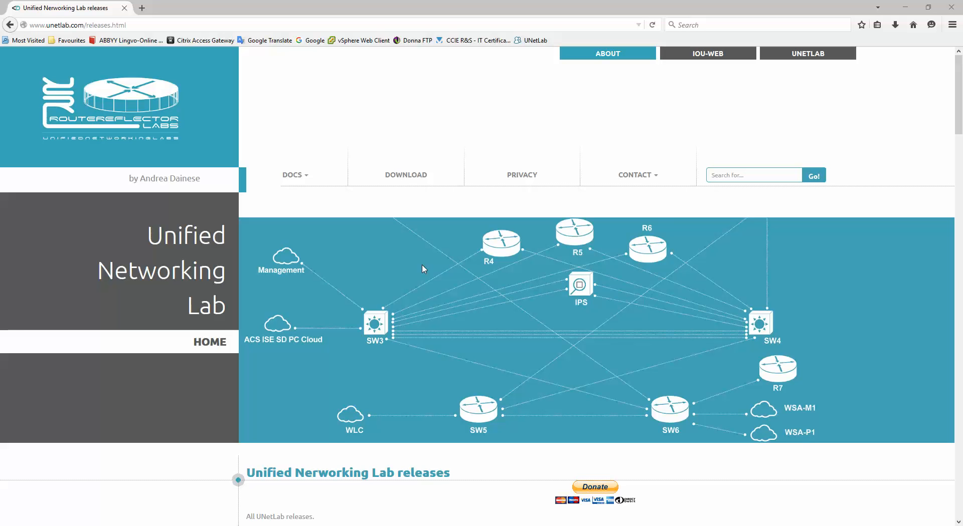
Bring the UNL v96 release notes to the front and highlight the Multiuser support line.
{"action": "left_click", "coordinate": [315, 525]}
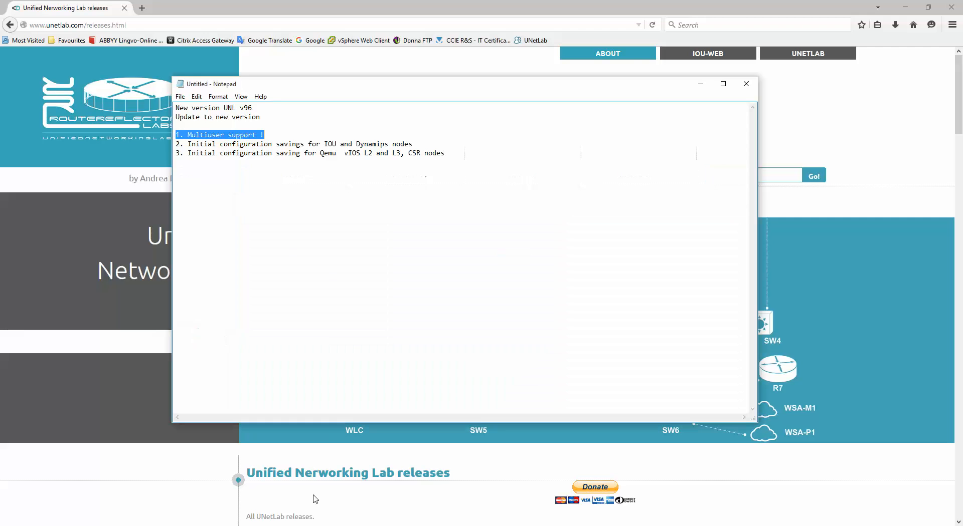
{"action": "left_click_drag", "start_coordinate": [228, 156], "coordinate": [239, 157]}
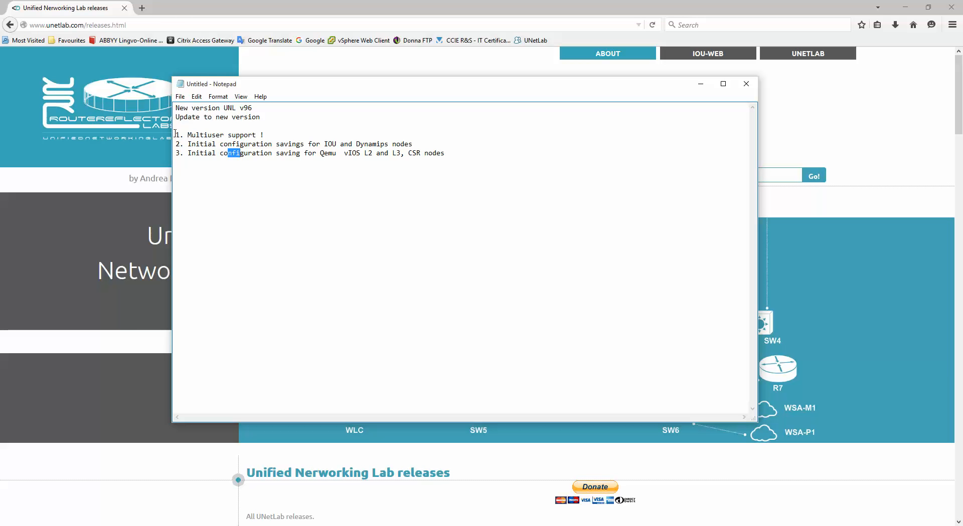
{"action": "left_click_drag", "start_coordinate": [176, 135], "coordinate": [290, 135]}
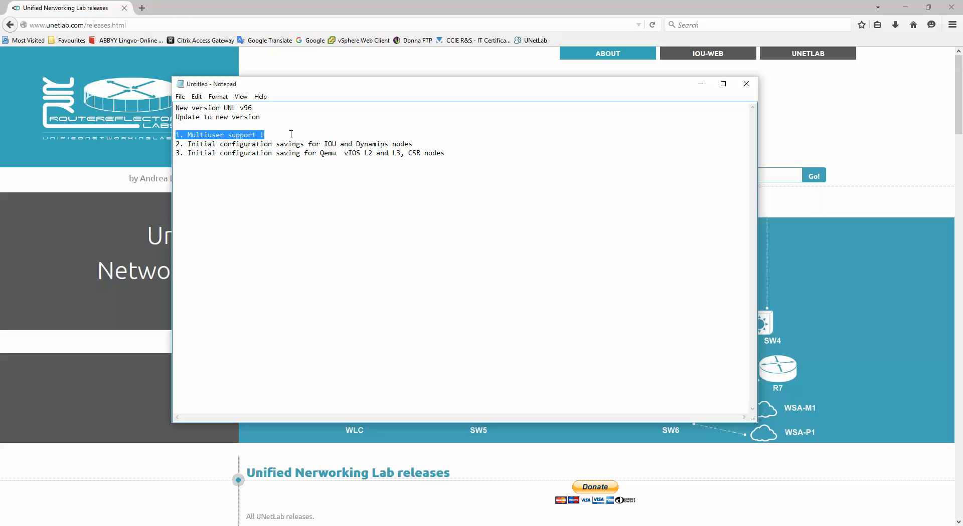
{"action": "left_click", "coordinate": [291, 134]}
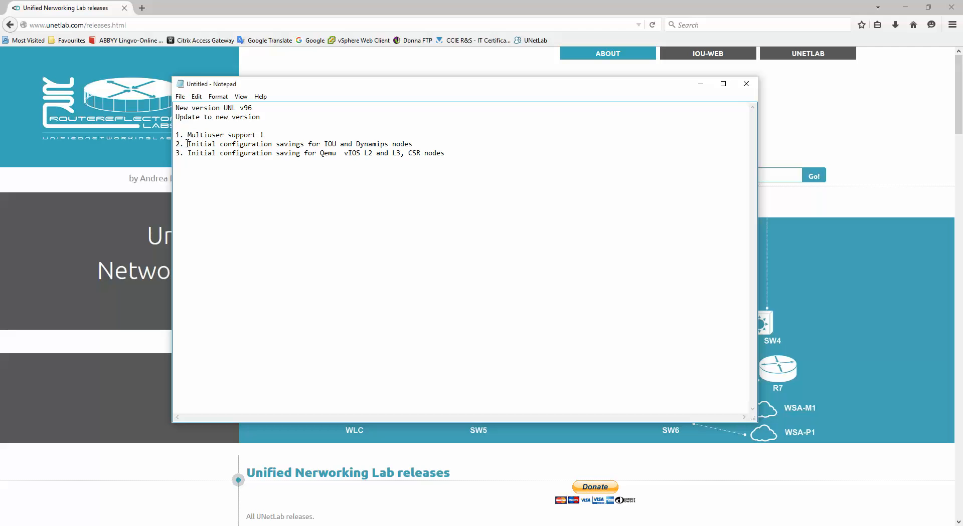
{"action": "left_click_drag", "start_coordinate": [187, 145], "coordinate": [428, 146]}
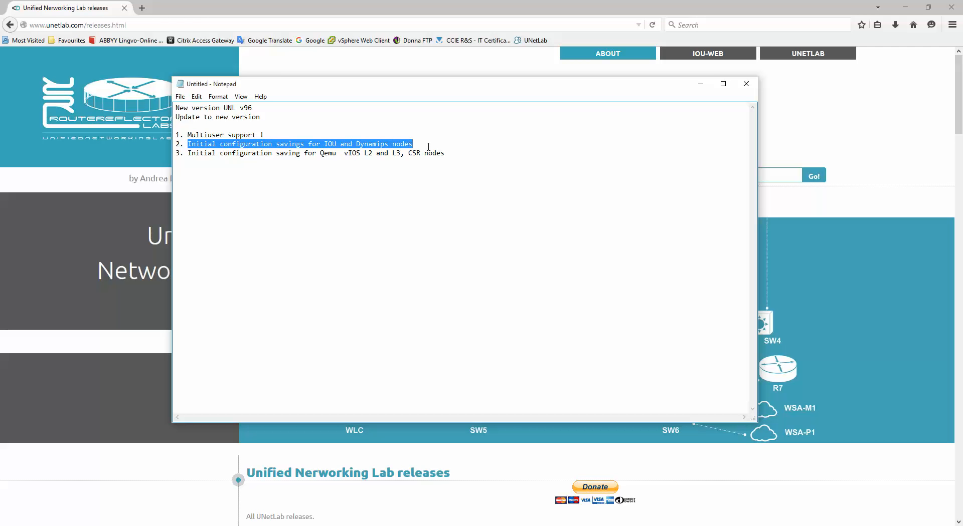
{"action": "left_click", "coordinate": [429, 147]}
{"action": "left_click_drag", "start_coordinate": [188, 145], "coordinate": [423, 143]}
Switch to the SecureCRT server session and highlight the apt-get update command.
{"action": "key", "text": "alt+Tab"}
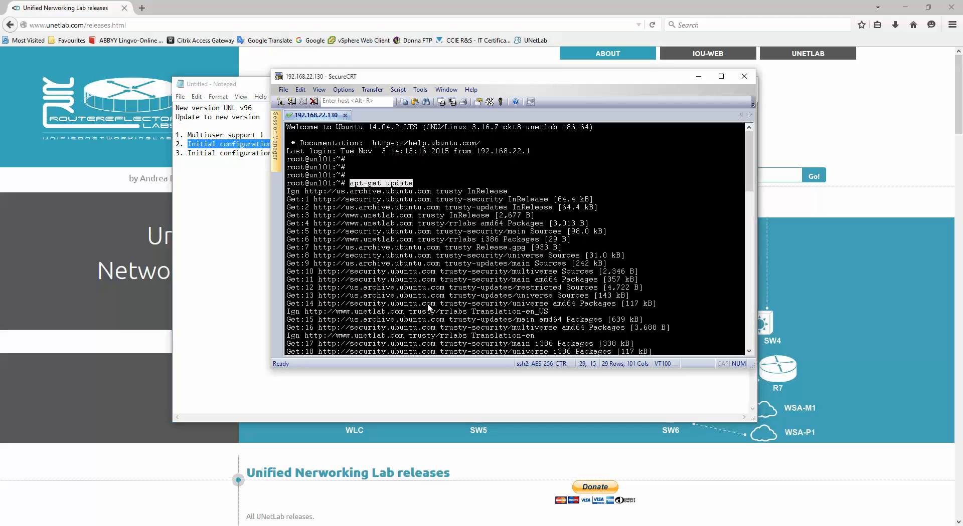
{"action": "left_click", "coordinate": [372, 230]}
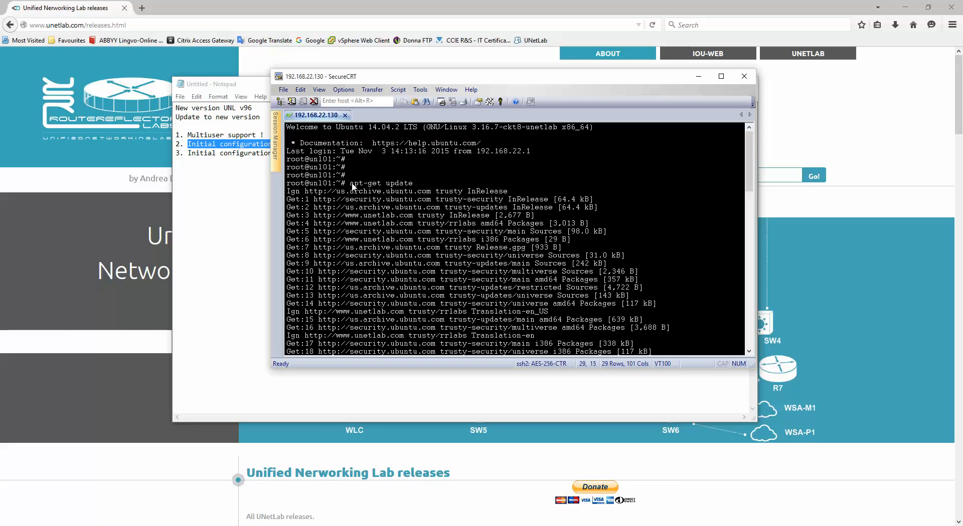
{"action": "left_click_drag", "start_coordinate": [350, 183], "coordinate": [417, 185]}
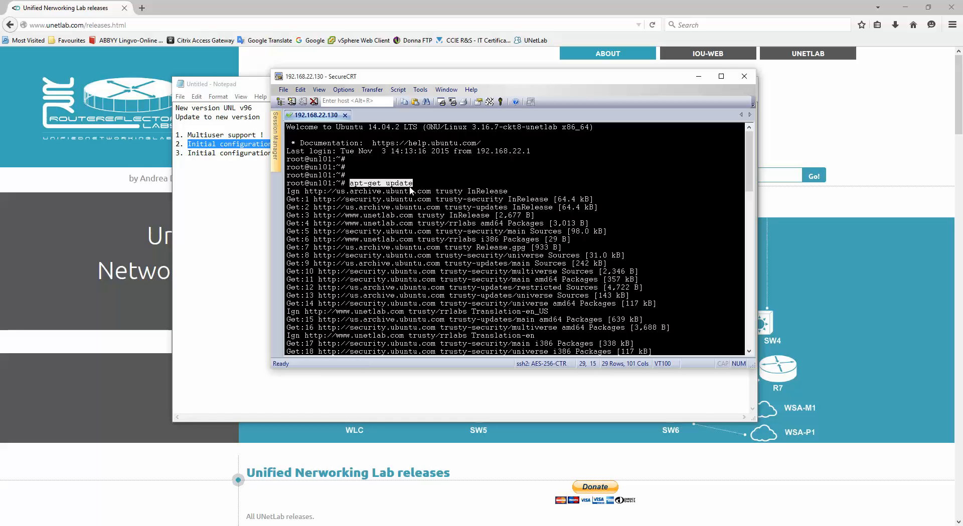
{"action": "left_click_drag", "start_coordinate": [351, 184], "coordinate": [416, 185]}
{"action": "left_click", "coordinate": [371, 188]}
{"action": "left_click_drag", "start_coordinate": [350, 185], "coordinate": [425, 185]}
{"action": "scroll", "coordinate": [516, 211], "scroll_direction": "down", "scroll_amount": 15}
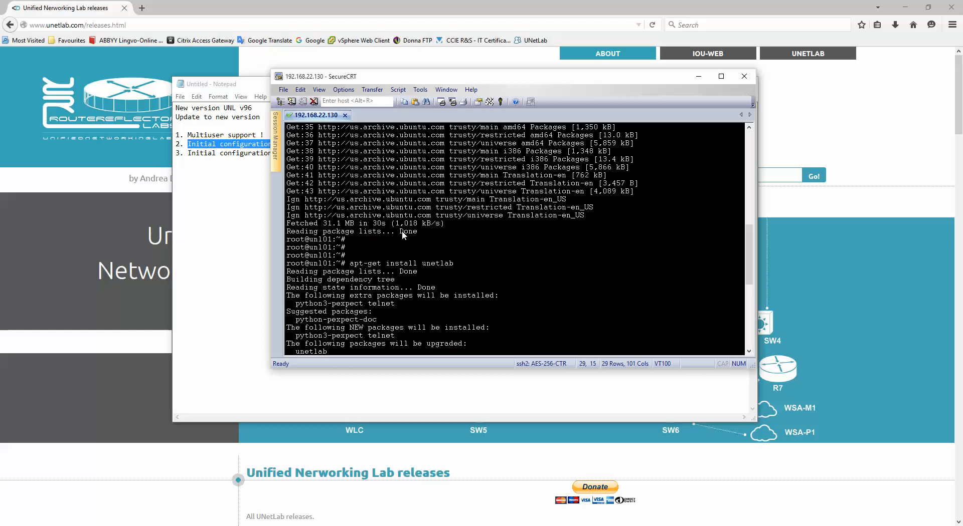
Highlight the apt-get install unetlab output and the upgrade from 0.9.0-68 to 0.9.0-96.
{"action": "left_click_drag", "start_coordinate": [401, 231], "coordinate": [411, 231]}
{"action": "left_click_drag", "start_coordinate": [351, 265], "coordinate": [455, 263]}
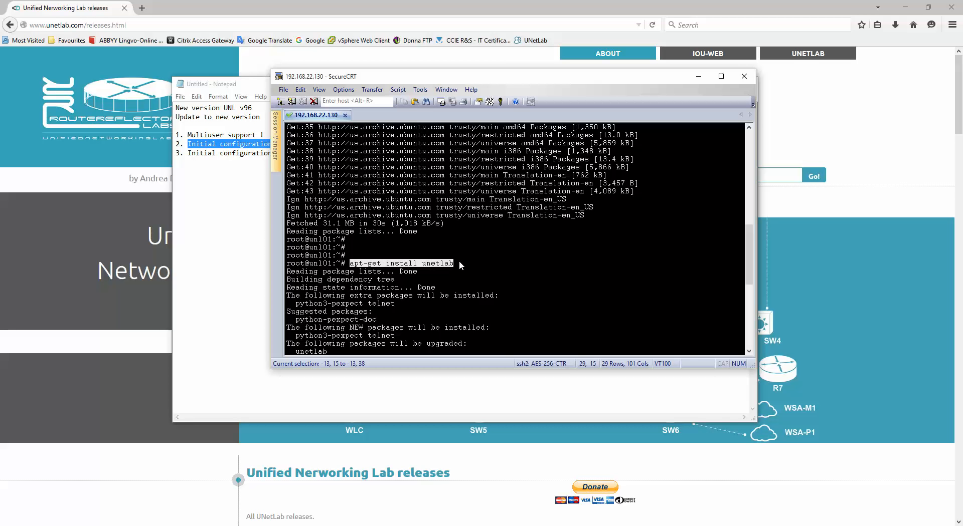
{"action": "scroll", "coordinate": [491, 243], "scroll_direction": "down", "scroll_amount": 5}
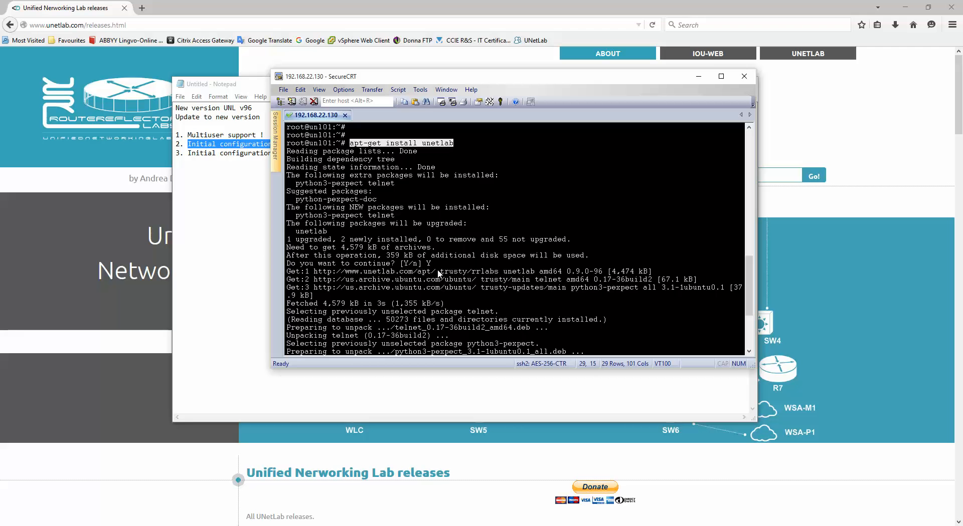
{"action": "left_click_drag", "start_coordinate": [401, 264], "coordinate": [431, 265]}
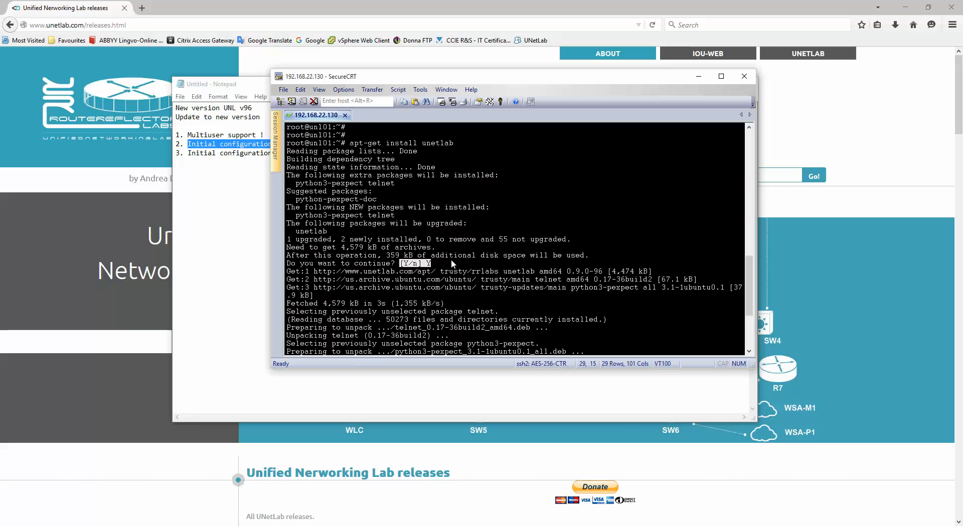
{"action": "scroll", "coordinate": [498, 253], "scroll_direction": "down", "scroll_amount": 4}
{"action": "key", "text": "Return"}
{"action": "key", "text": "Return"}
{"action": "key", "text": "Return"}
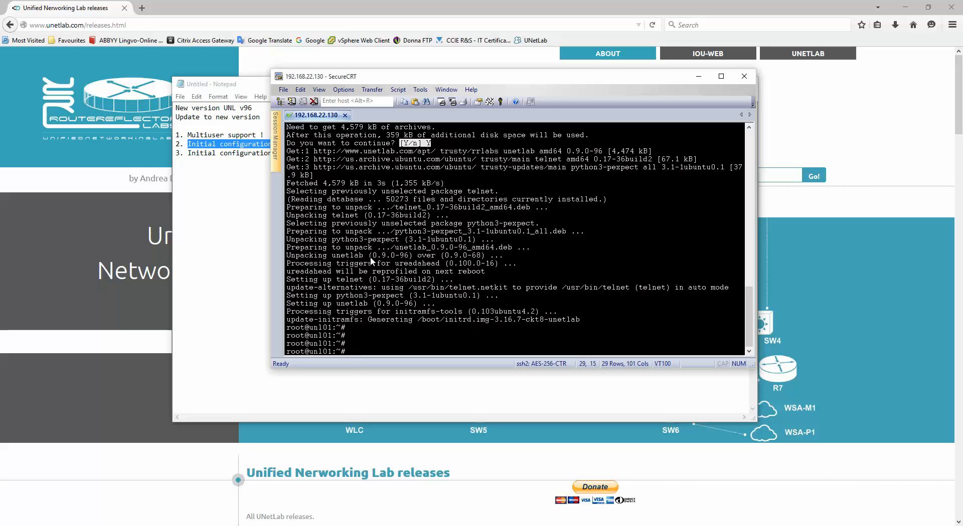
{"action": "left_click_drag", "start_coordinate": [370, 256], "coordinate": [485, 256]}
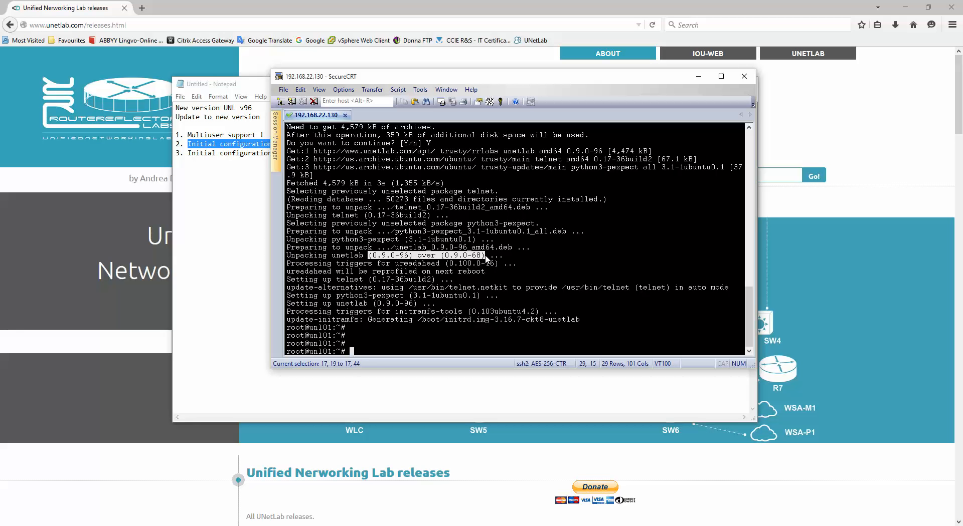
{"action": "left_click", "coordinate": [384, 338]}
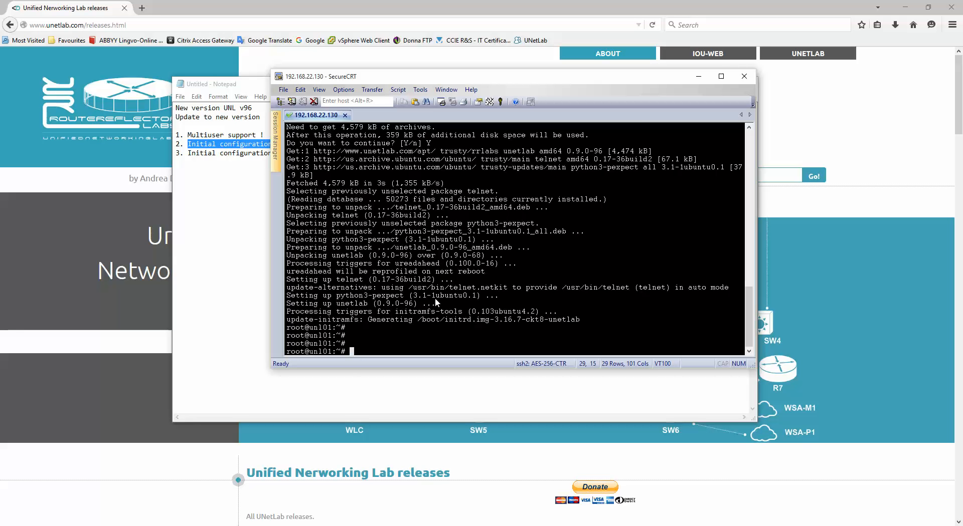
Minimize SecureCRT and Notepad, then load 192.168.22.130 in a new Firefox tab.
{"action": "left_click", "coordinate": [698, 77]}
{"action": "left_click", "coordinate": [698, 87]}
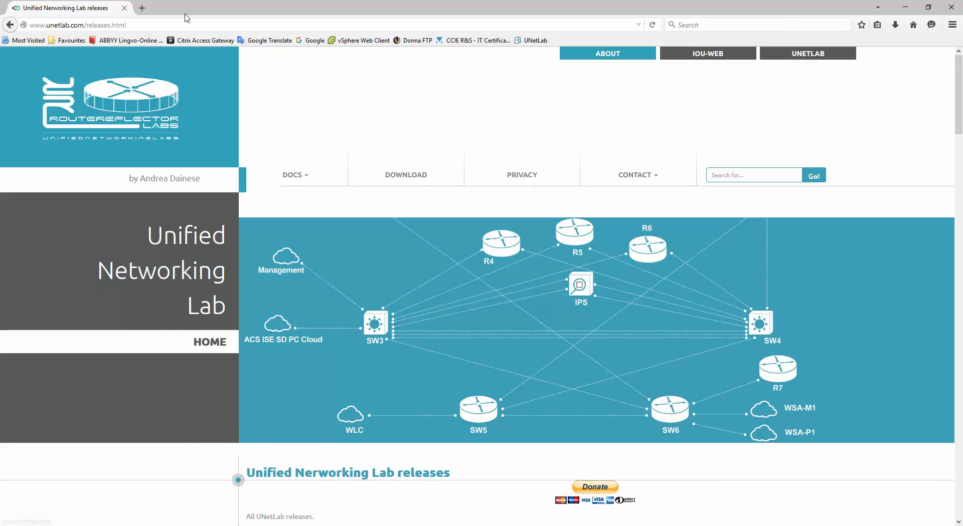
{"action": "left_click", "coordinate": [142, 7]}
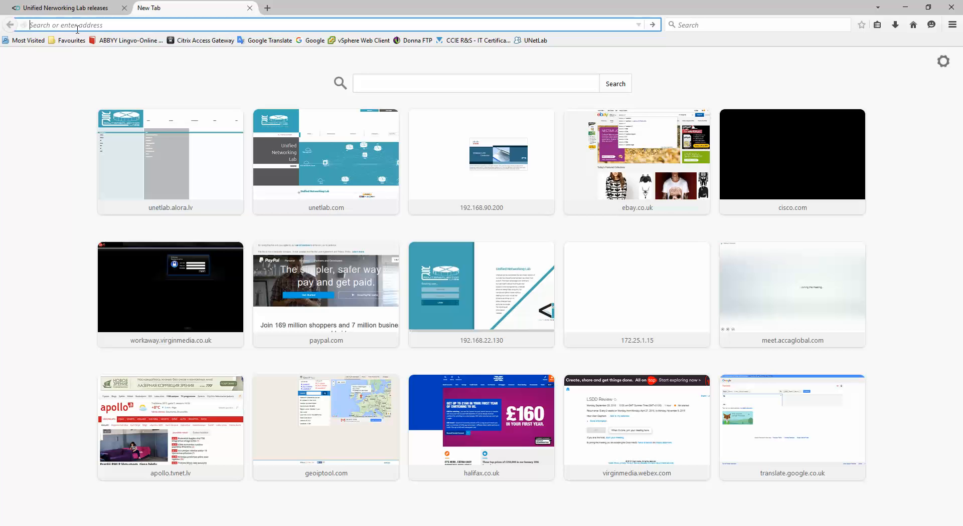
{"action": "type", "text": "192."}
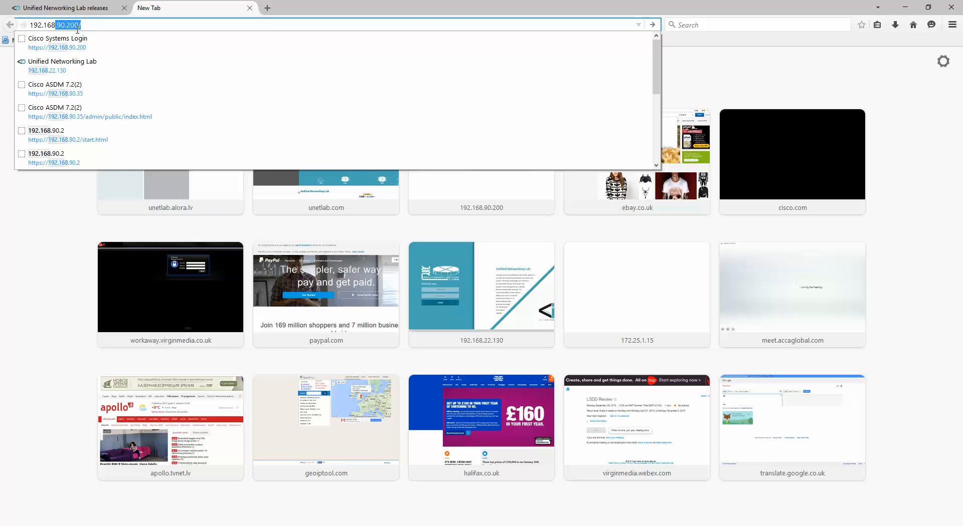
{"action": "type", "text": ".22.130"}
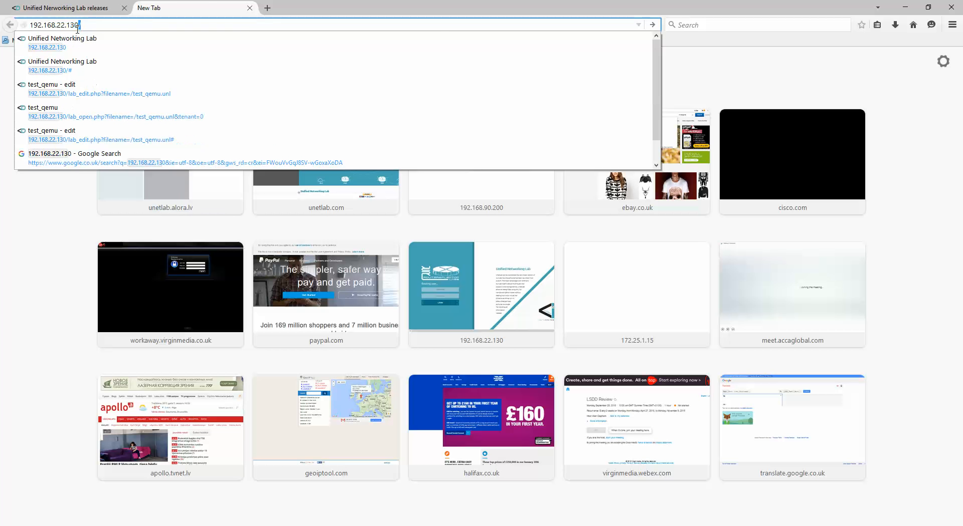
{"action": "key", "text": "Return"}
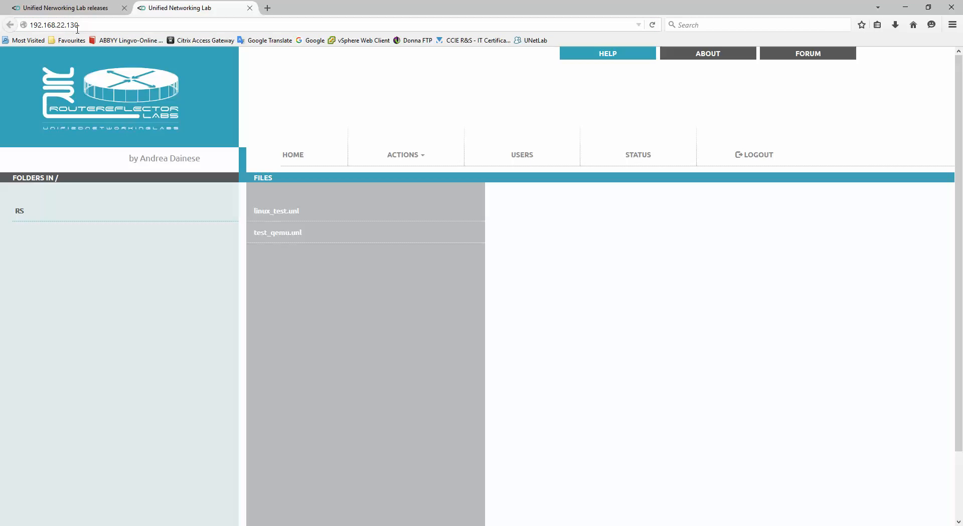
Log out, log back in with the saved admin credentials, reload, and open the Users table.
{"action": "left_click", "coordinate": [751, 155]}
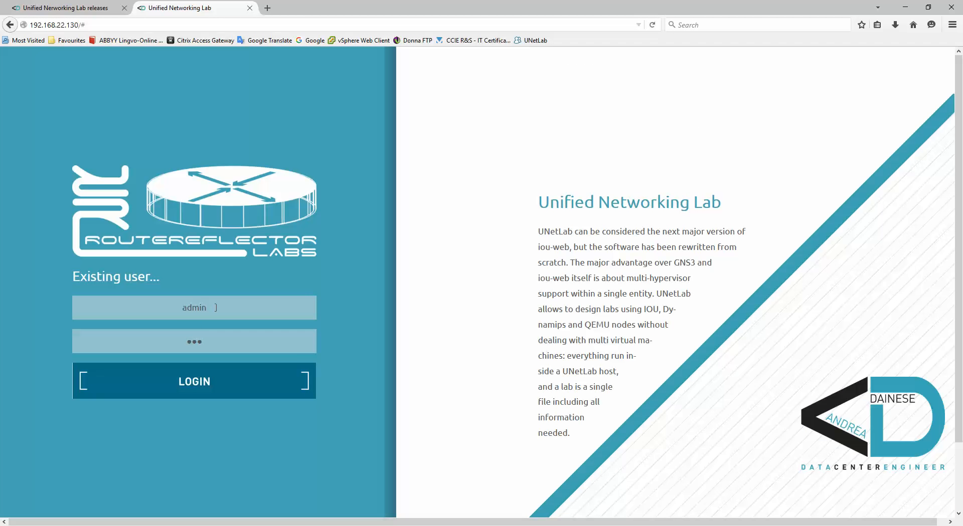
{"action": "left_click_drag", "start_coordinate": [218, 308], "coordinate": [174, 309]}
{"action": "left_click_drag", "start_coordinate": [211, 344], "coordinate": [184, 343]}
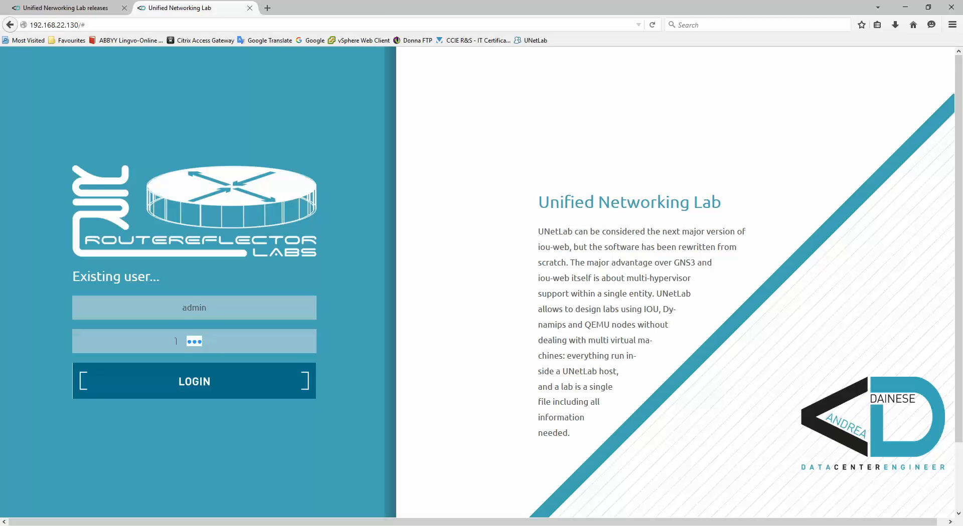
{"action": "left_click", "coordinate": [190, 383]}
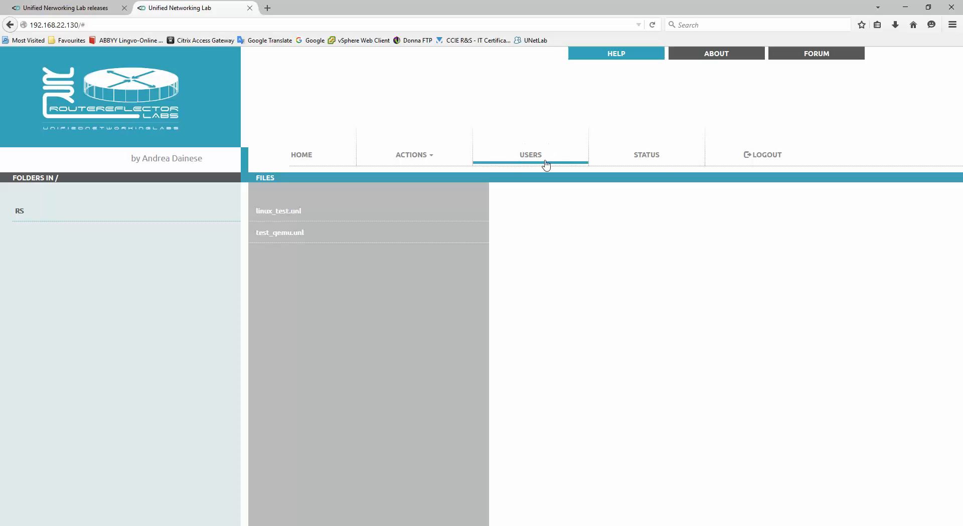
{"action": "left_click", "coordinate": [653, 26]}
{"action": "left_click", "coordinate": [530, 157]}
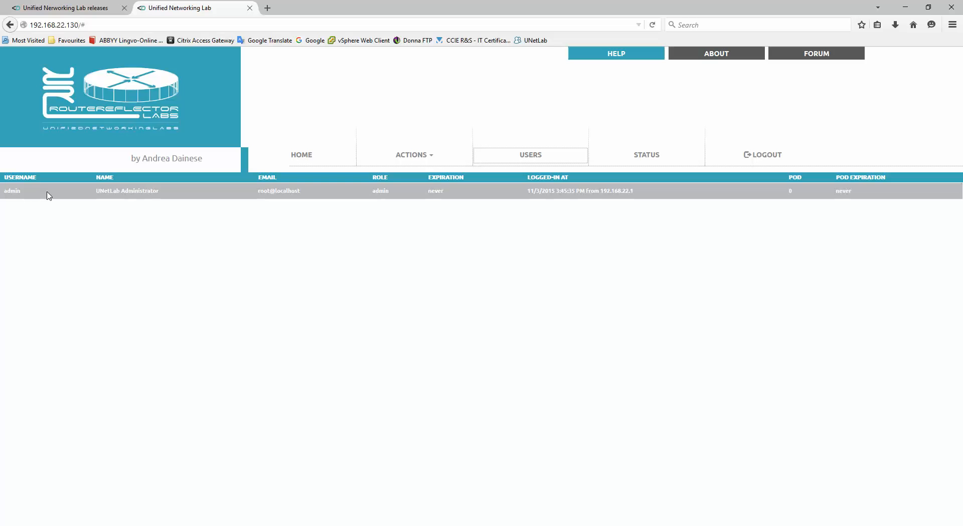
View the admin user's settings, cancel without saving, and open the user ACTIONS menu.
{"action": "left_click", "coordinate": [291, 191]}
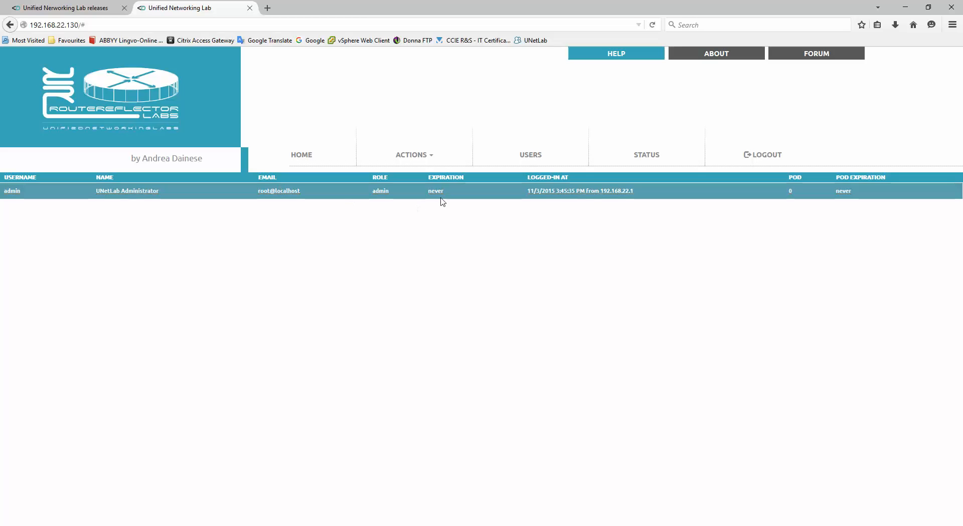
{"action": "left_click", "coordinate": [279, 194]}
{"action": "left_click", "coordinate": [437, 203]}
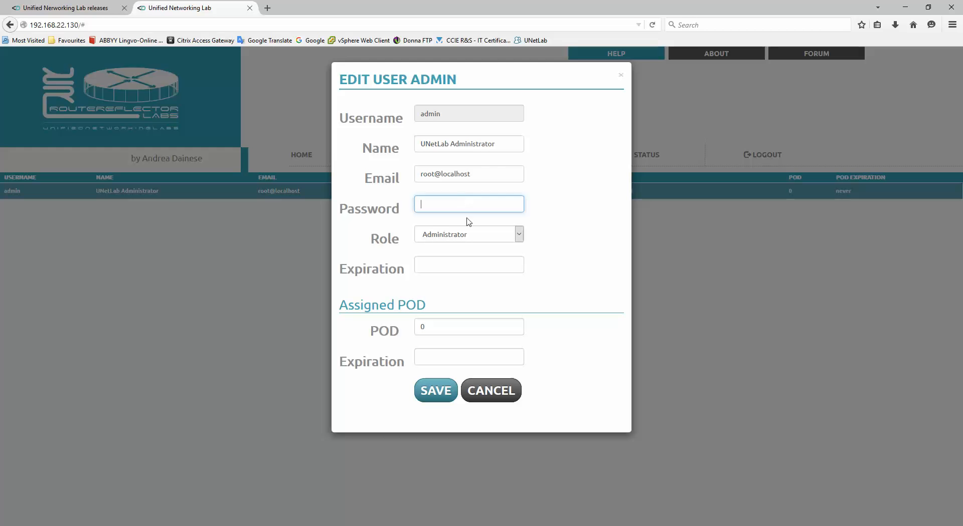
{"action": "left_click", "coordinate": [494, 399]}
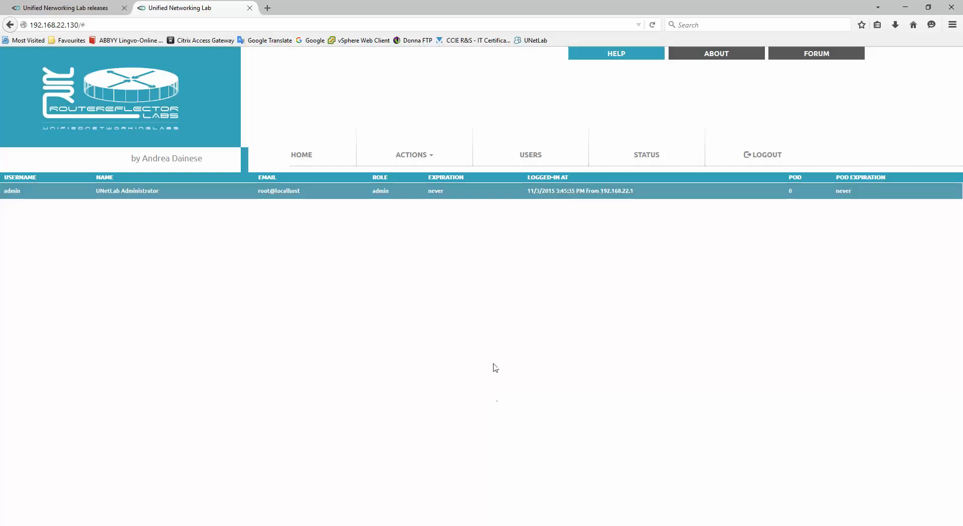
{"action": "left_click", "coordinate": [414, 156]}
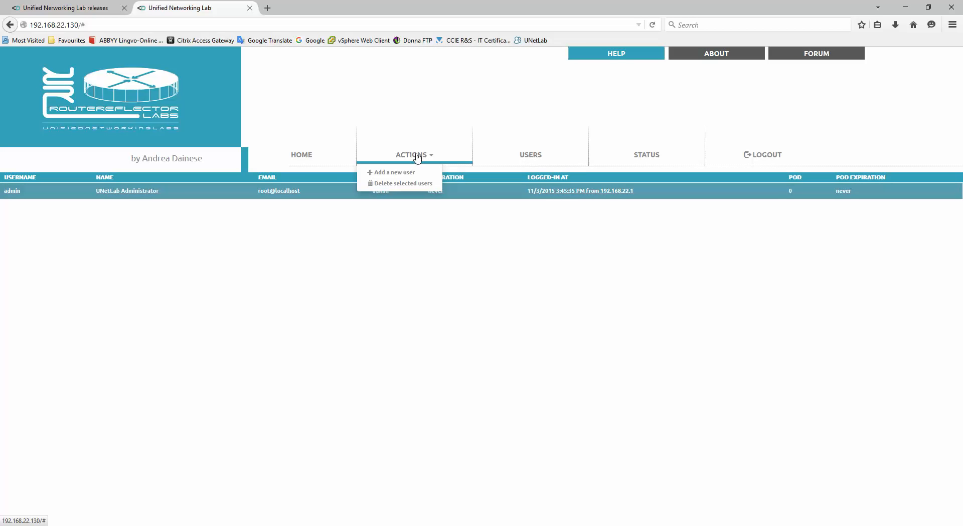
Start a new user and enter its username and display name.
{"action": "left_click", "coordinate": [394, 172]}
{"action": "left_click", "coordinate": [430, 115]}
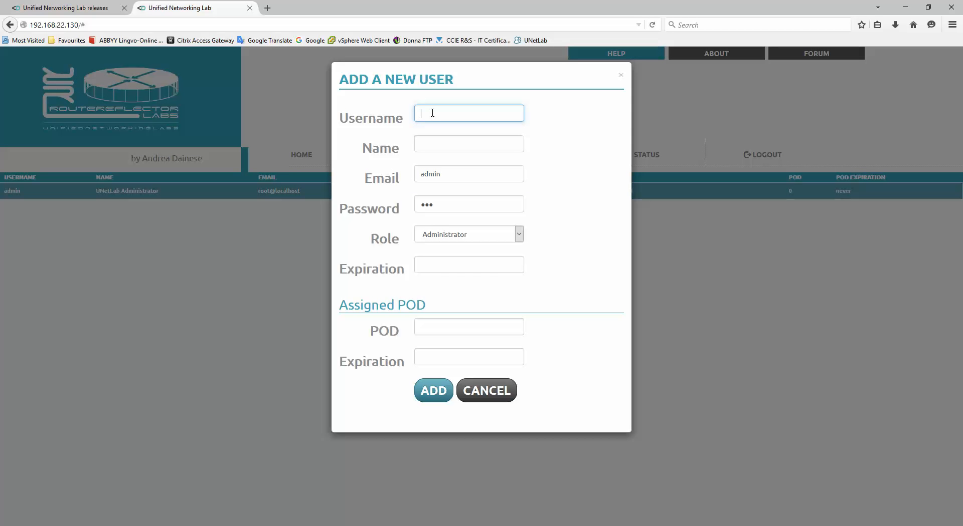
{"action": "type", "text": "UD"}
{"action": "left_click", "coordinate": [425, 146]}
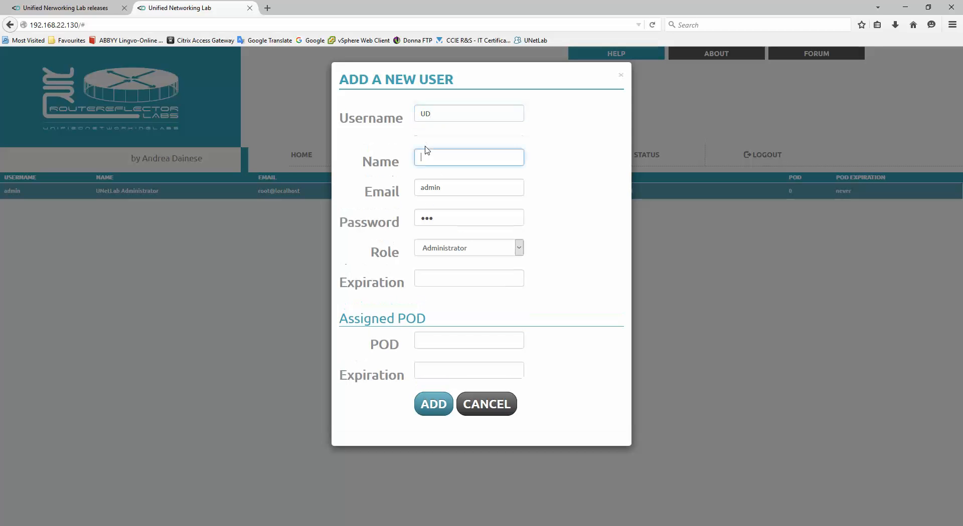
{"action": "type", "text": "UD"}
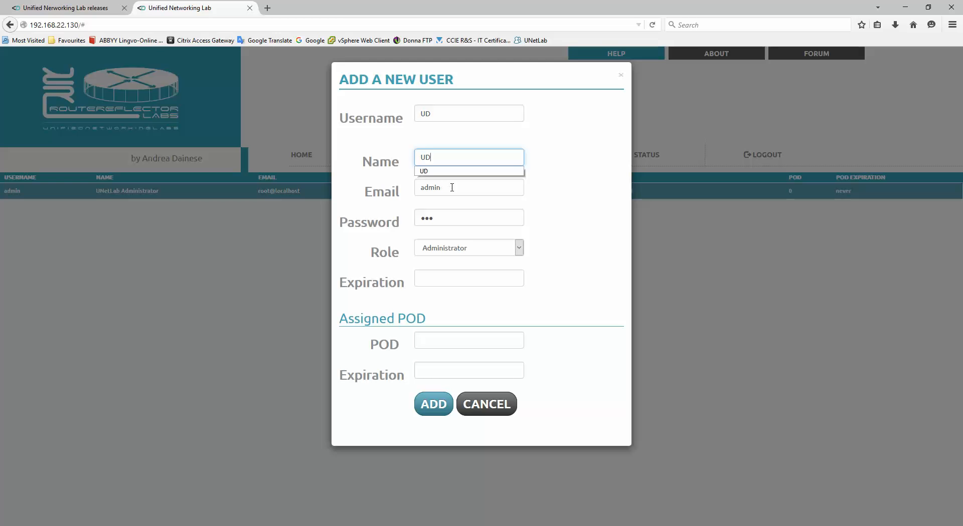
Replace the autofilled e-mail with the new user's address and select the old password.
{"action": "left_click", "coordinate": [452, 187]}
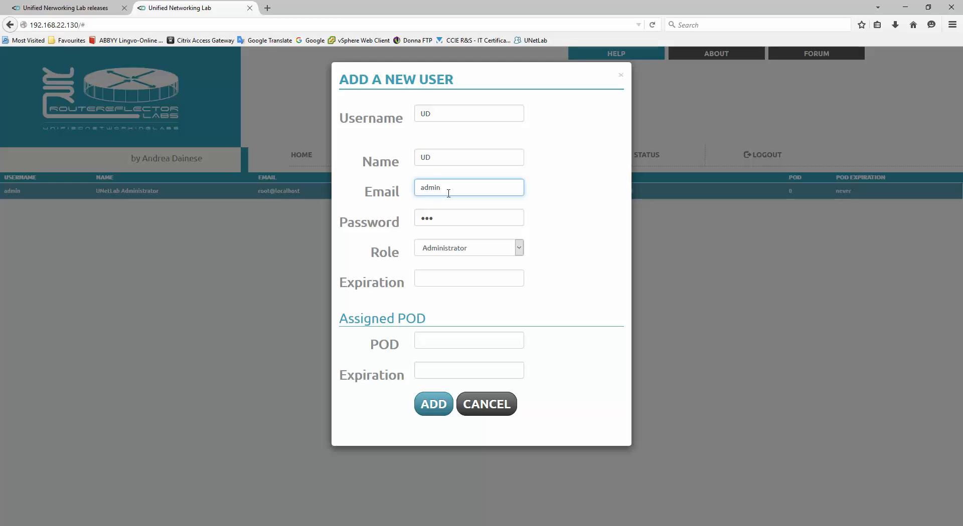
{"action": "key", "text": "BackSpace"}
{"action": "key", "text": "BackSpace"}
{"action": "key", "text": "BackSpace"}
{"action": "key", "text": "BackSpace"}
{"action": "type", "text": "ud@"}
{"action": "key", "text": "BackSpace"}
{"action": "key", "text": "BackSpace"}
{"action": "key", "text": "BackSpace"}
{"action": "key", "text": "BackSpace"}
{"action": "type", "text": "ud@local.local"}
{"action": "left_click_drag", "start_coordinate": [439, 218], "coordinate": [378, 217]}
Enter the new user's password and choose Editor from the Role list.
{"action": "type", "text": "•••"}
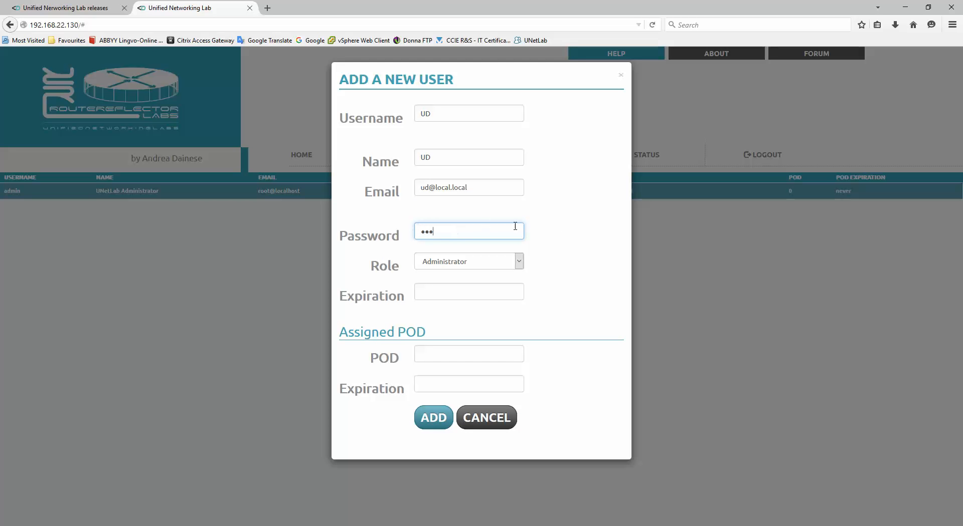
{"action": "left_click", "coordinate": [572, 232]}
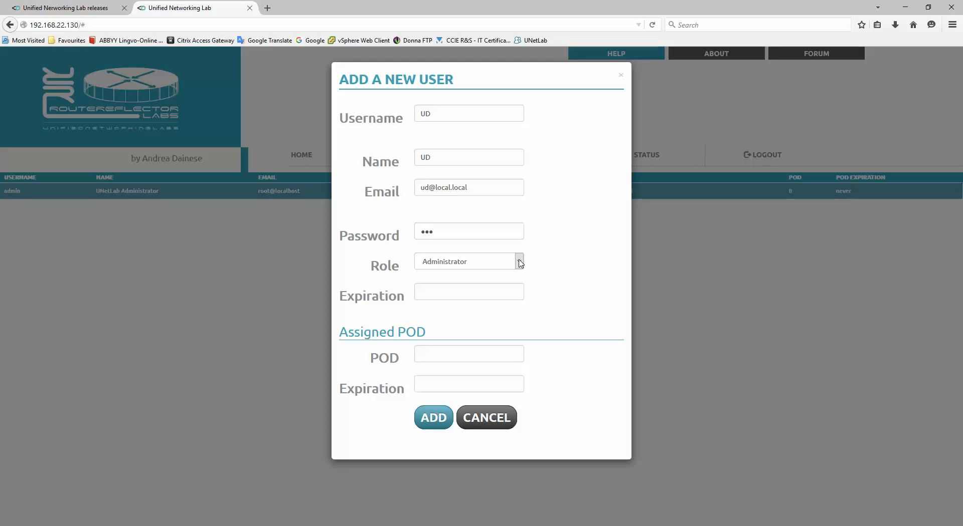
{"action": "left_click", "coordinate": [520, 264]}
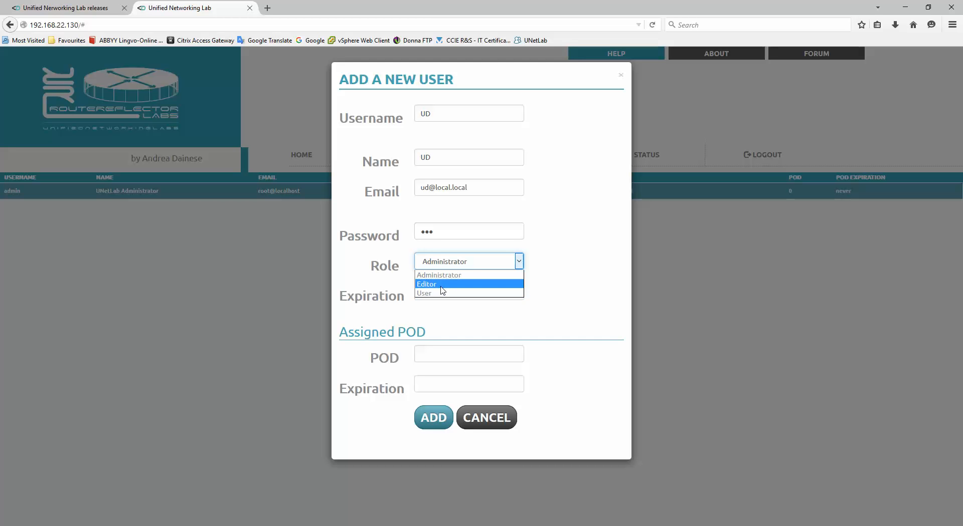
{"action": "left_click", "coordinate": [441, 285]}
Set the account expiration to 2015-11-03 from the autocomplete suggestion.
{"action": "left_click", "coordinate": [438, 291]}
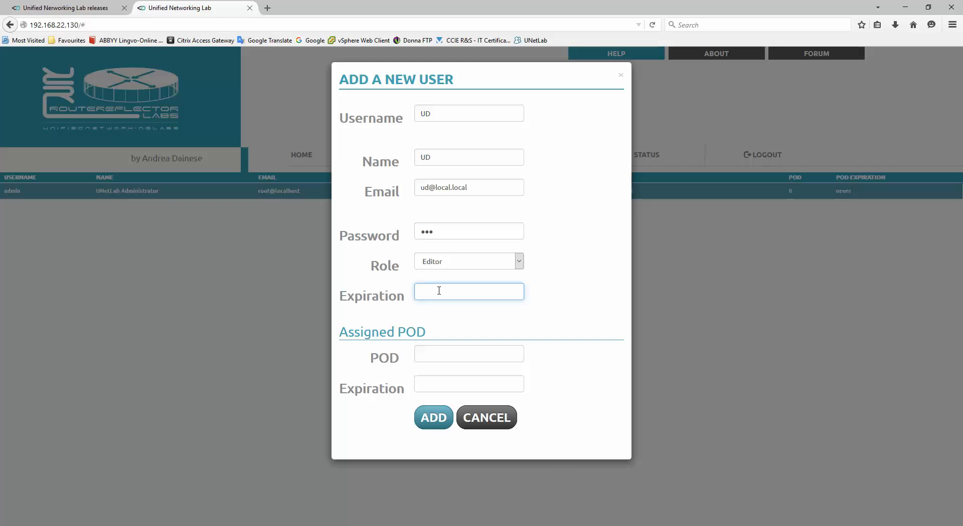
{"action": "type", "text": "2015"}
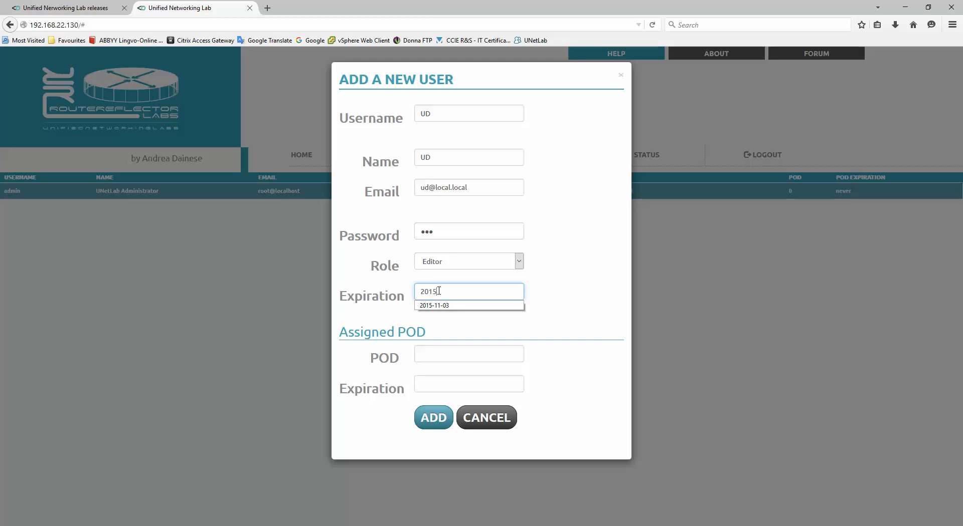
{"action": "key", "text": "Down"}
{"action": "key", "text": "Return"}
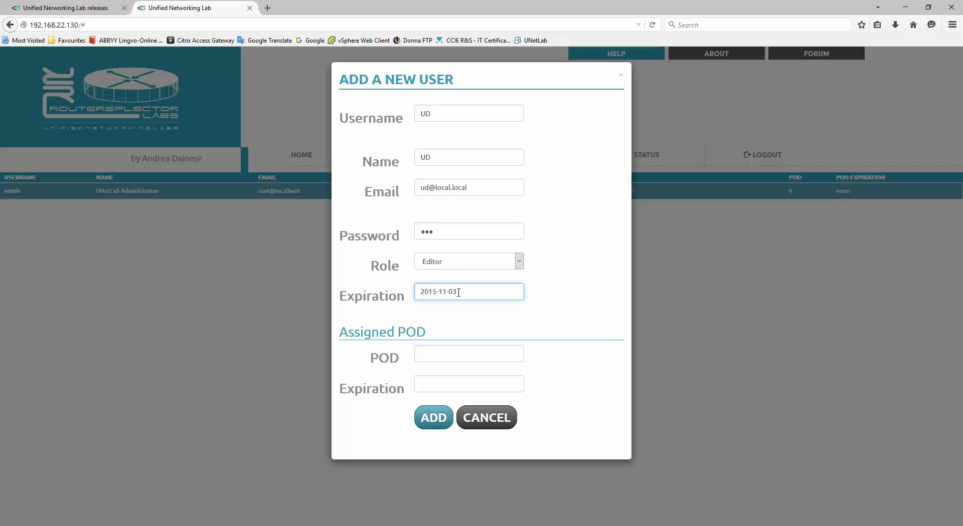
{"action": "left_click", "coordinate": [440, 357]}
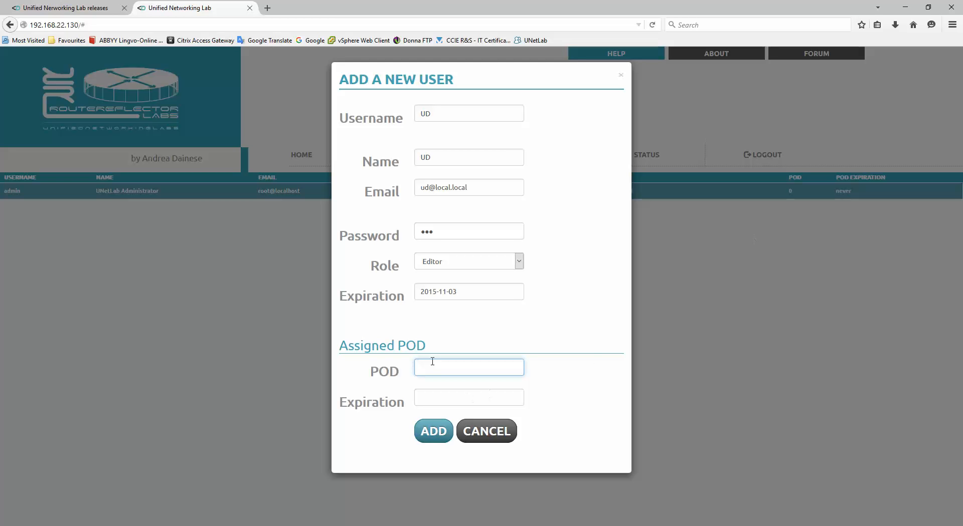
Assign the new user to POD 1.
{"action": "type", "text": "1"}
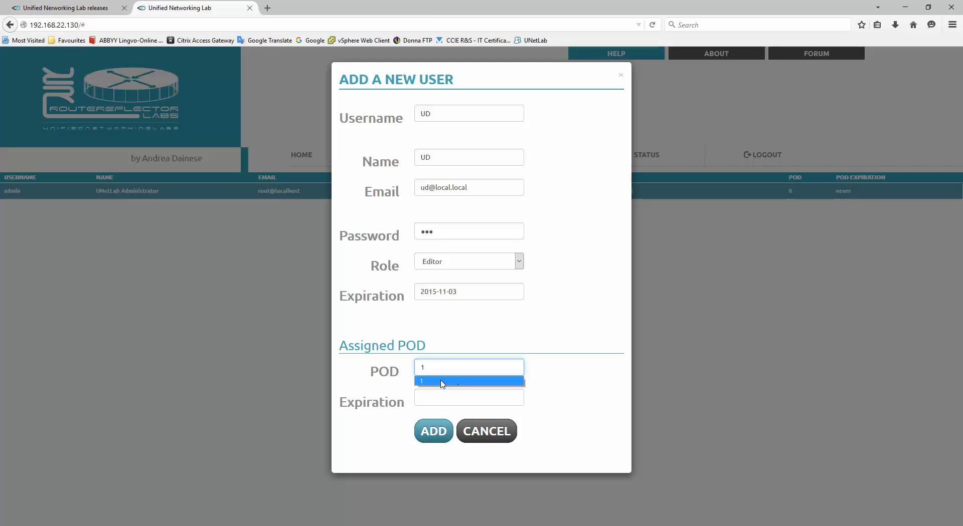
{"action": "left_click", "coordinate": [441, 382]}
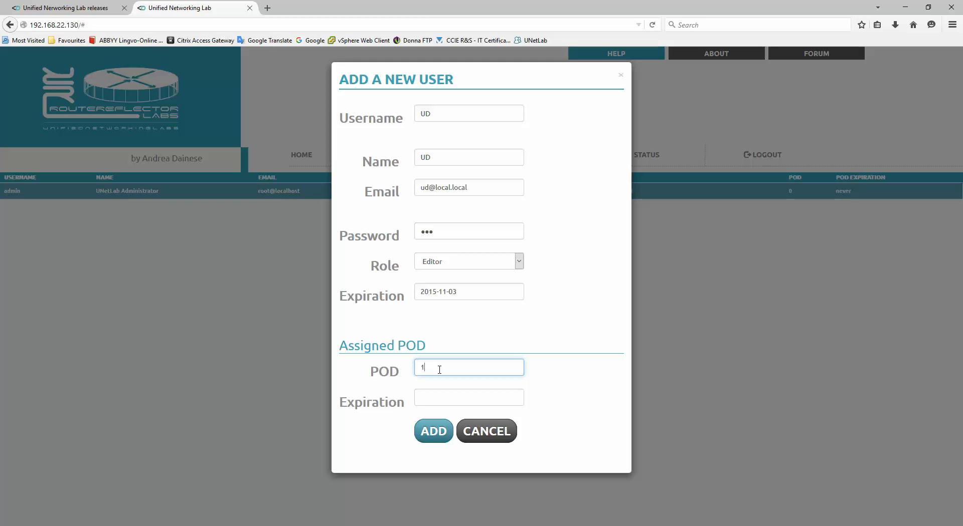
{"action": "left_click", "coordinate": [434, 405]}
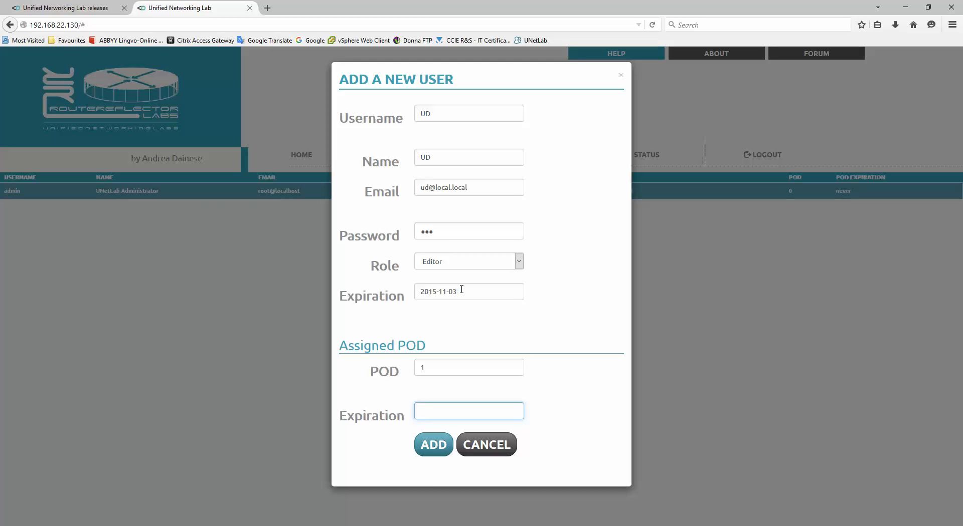
Change the expiration day to make it 2015-11-10 and create the account.
{"action": "left_click_drag", "start_coordinate": [461, 290], "coordinate": [411, 291]}
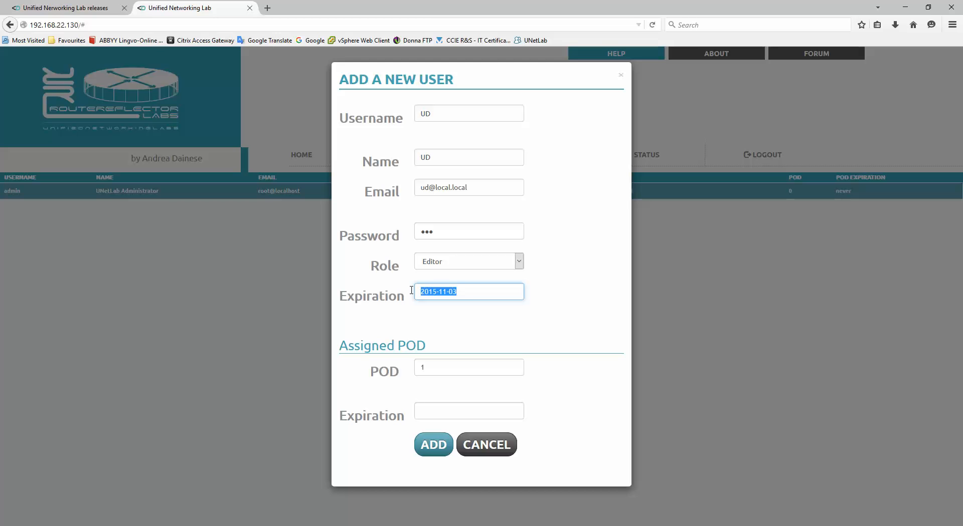
{"action": "left_click", "coordinate": [466, 292]}
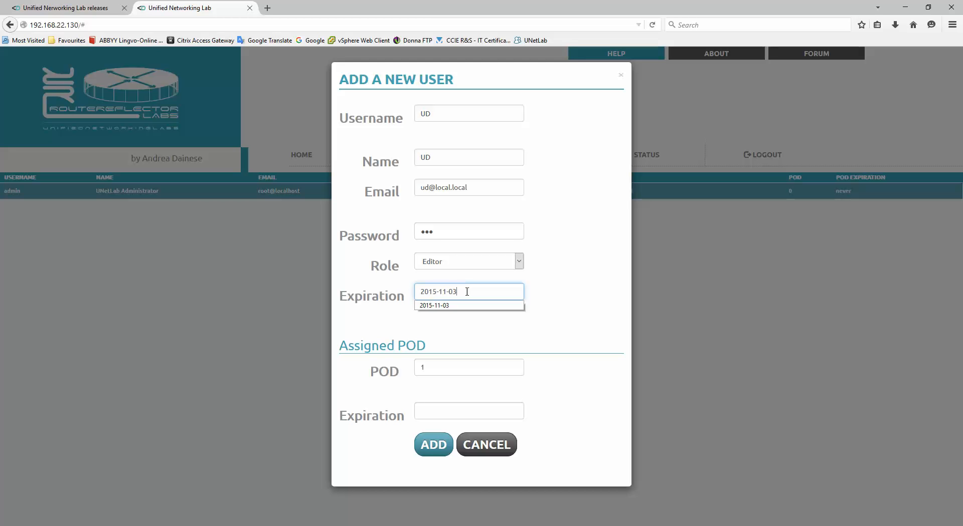
{"action": "left_click_drag", "start_coordinate": [457, 292], "coordinate": [451, 292]}
{"action": "type", "text": "10"}
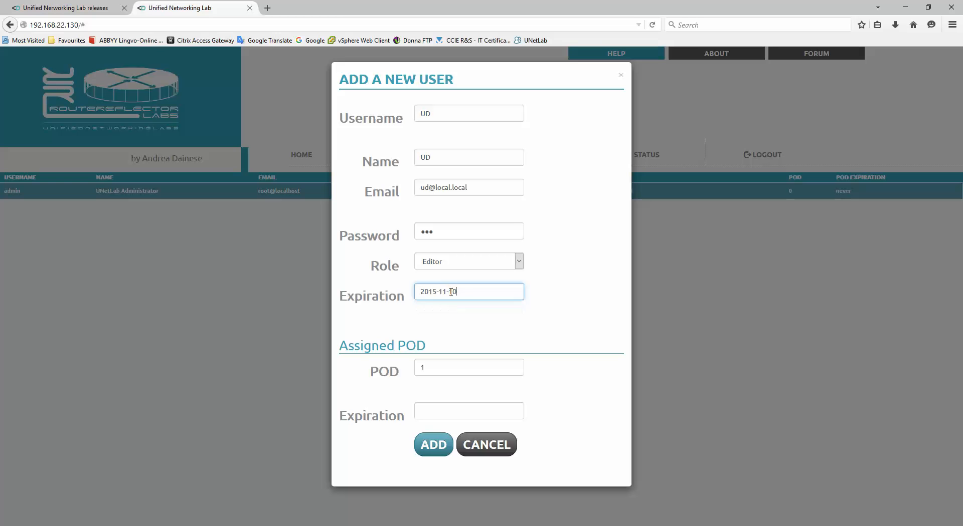
{"action": "left_click", "coordinate": [438, 411]}
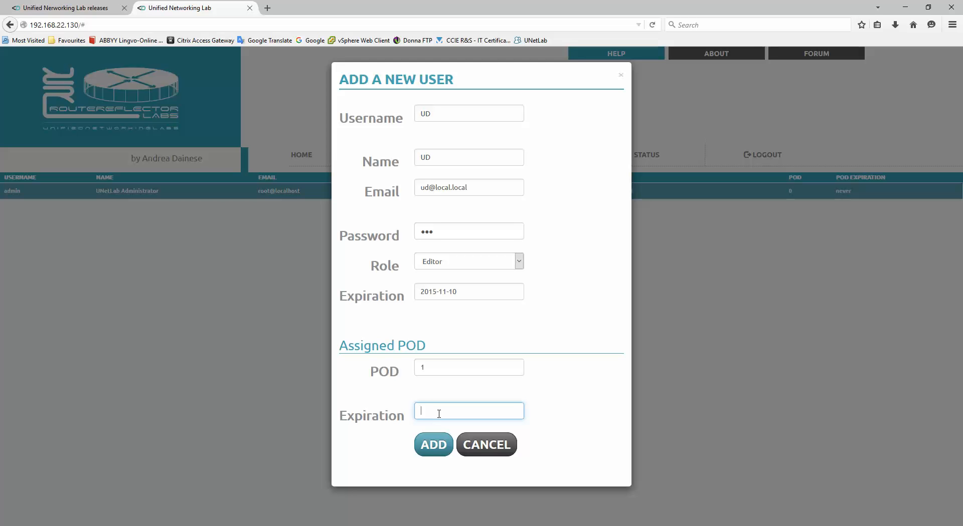
{"action": "left_click", "coordinate": [434, 446]}
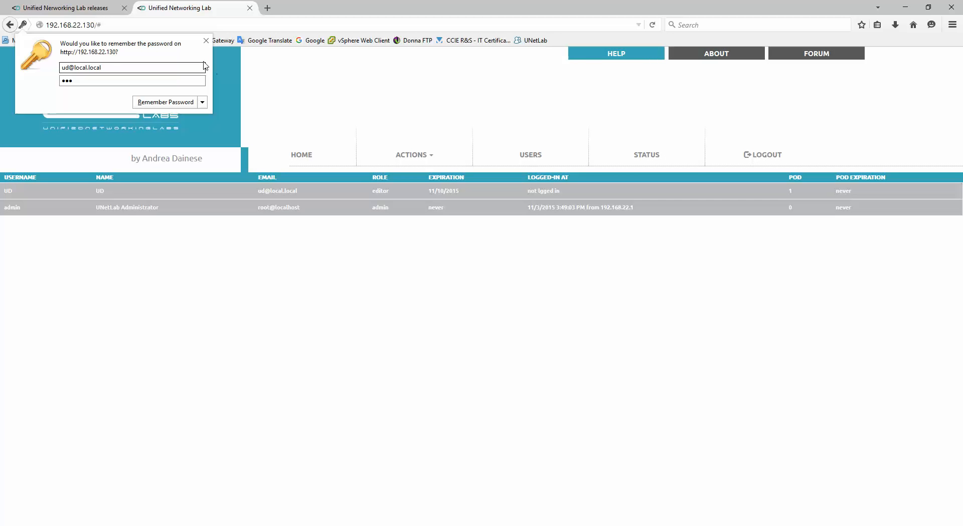
Dismiss the save-password prompt and start a second user, entering its username and full name.
{"action": "left_click", "coordinate": [206, 41]}
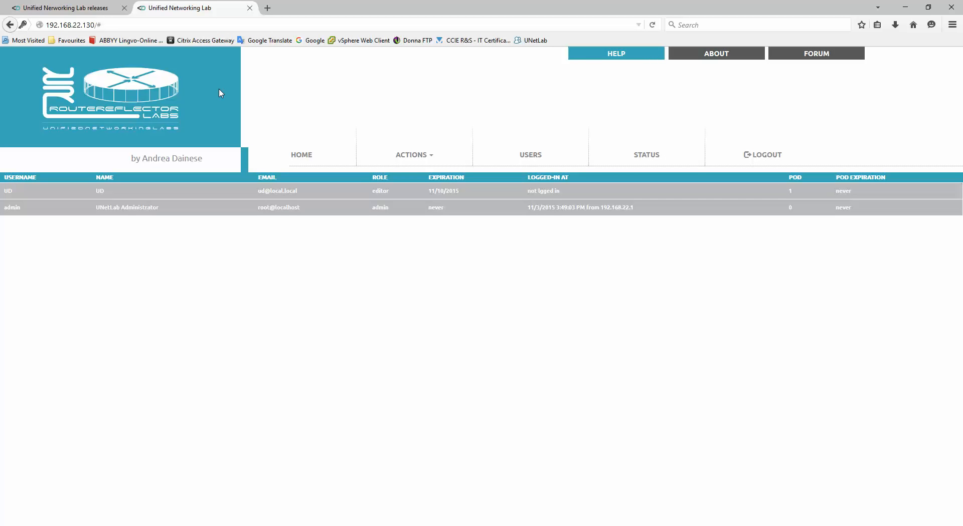
{"action": "left_click", "coordinate": [406, 159]}
{"action": "left_click", "coordinate": [399, 173]}
{"action": "left_click", "coordinate": [440, 113]}
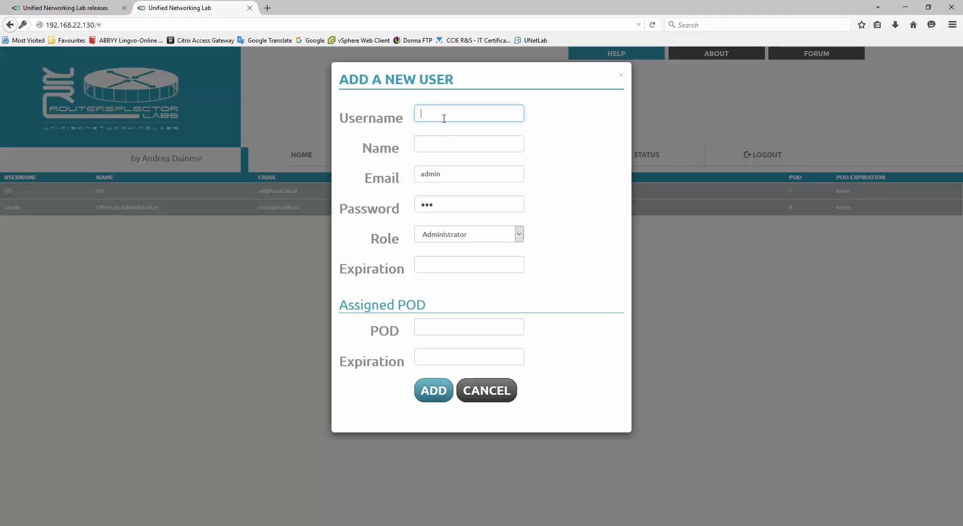
{"action": "type", "text": "Andrea"}
{"action": "left_click", "coordinate": [423, 149]}
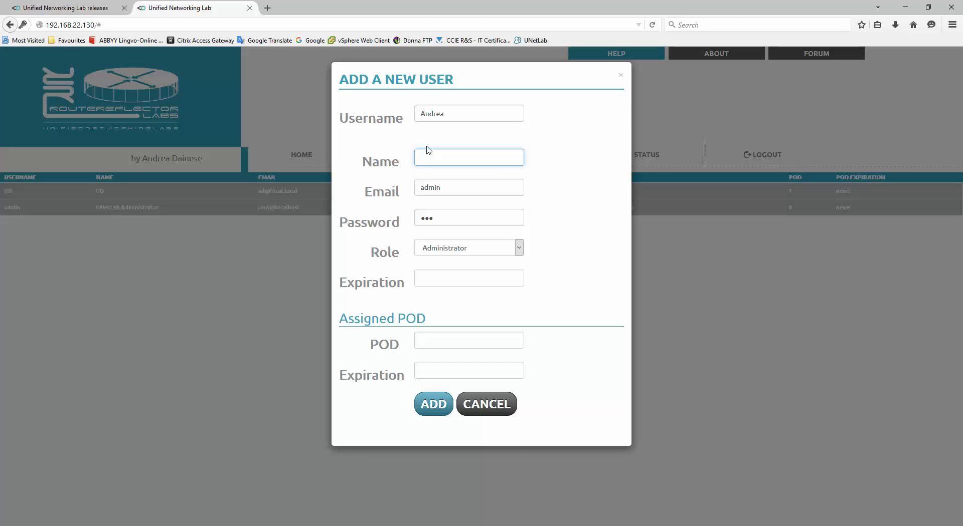
{"action": "type", "text": "Andrea"}
{"action": "key", "text": "Tab"}
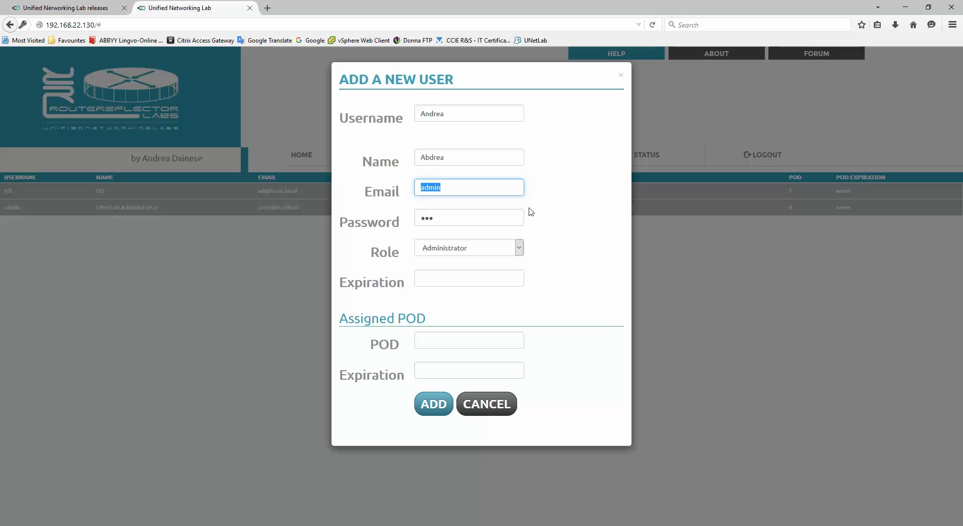
Complete the user's e-mail and password, assign POD 2, and create the administrator account.
{"action": "left_click", "coordinate": [449, 193]}
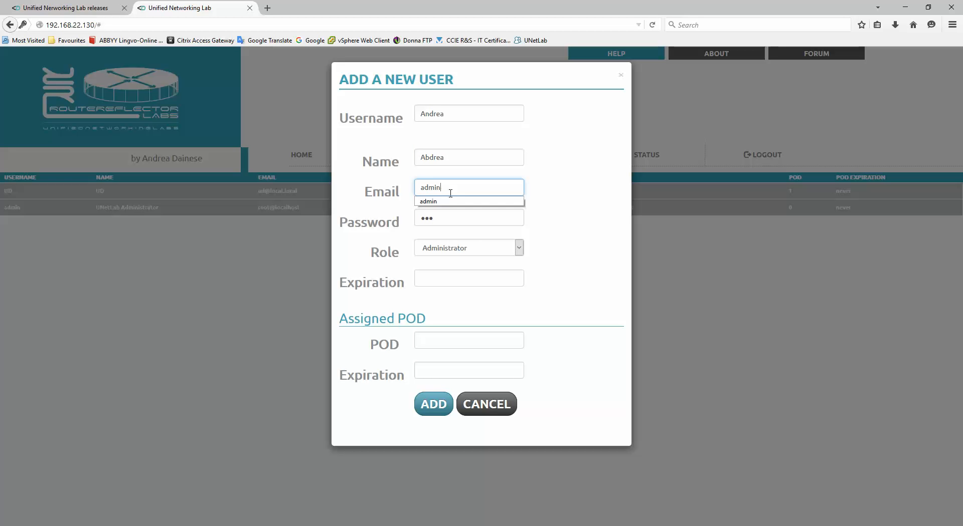
{"action": "type", "text": "@local"}
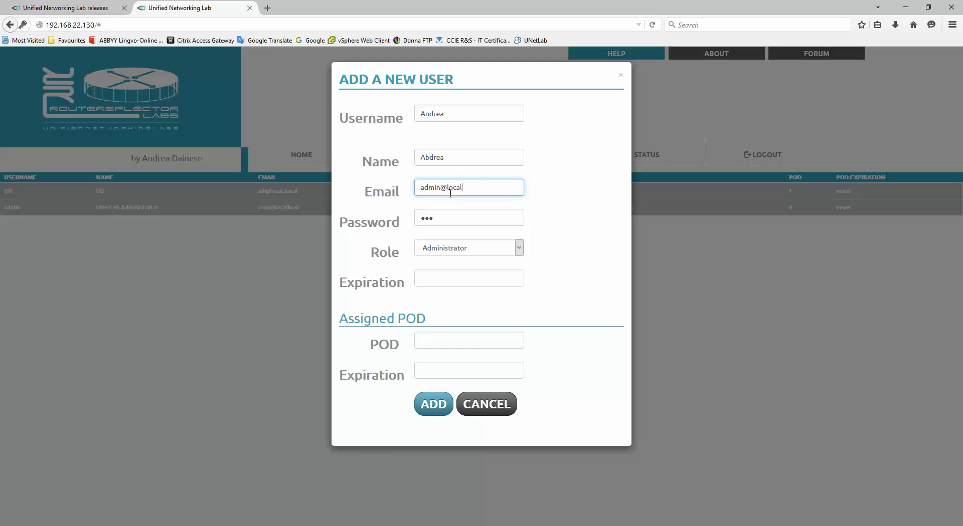
{"action": "type", "text": ".local"}
{"action": "key", "text": "Tab"}
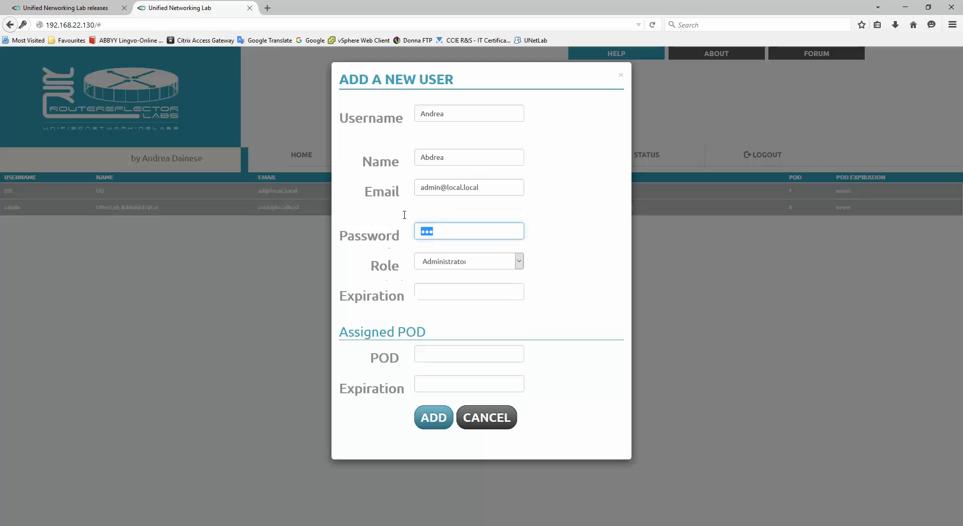
{"action": "type", "text": "12345"}
{"action": "left_click", "coordinate": [437, 294]}
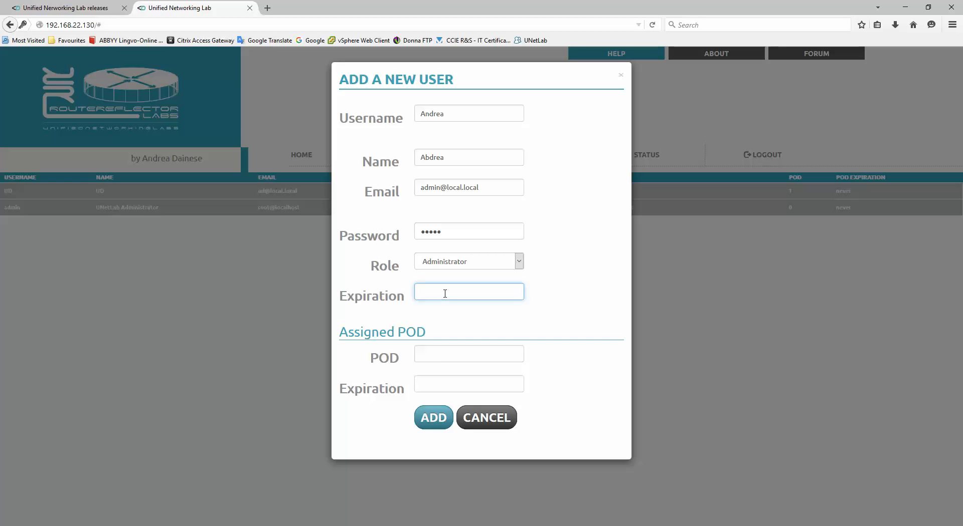
{"action": "left_click", "coordinate": [459, 359]}
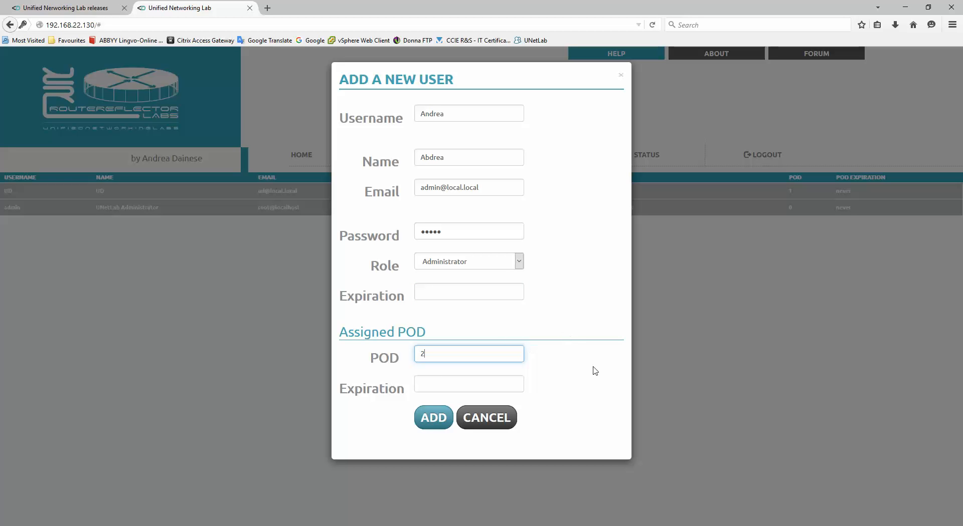
{"action": "left_click", "coordinate": [433, 424]}
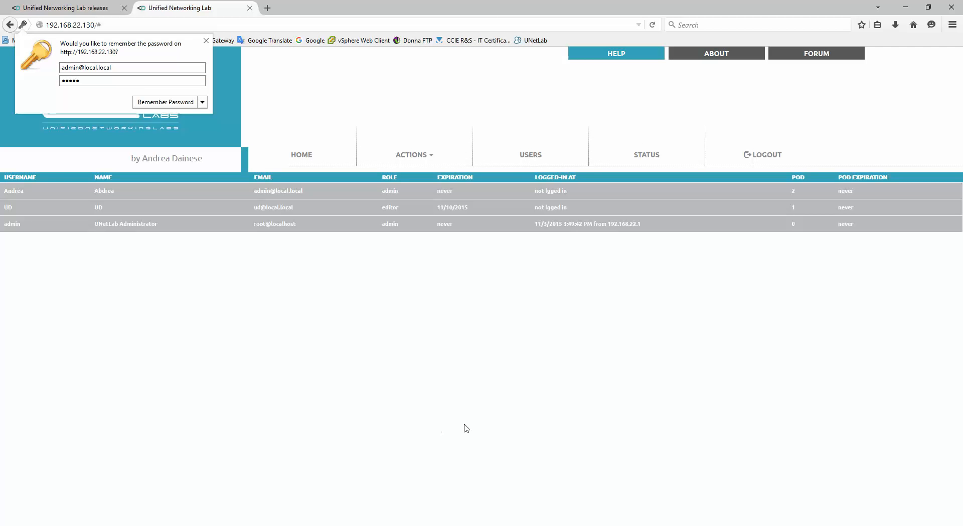
Dismiss the save-password prompt and clear the selection in the user list.
{"action": "left_click", "coordinate": [386, 192]}
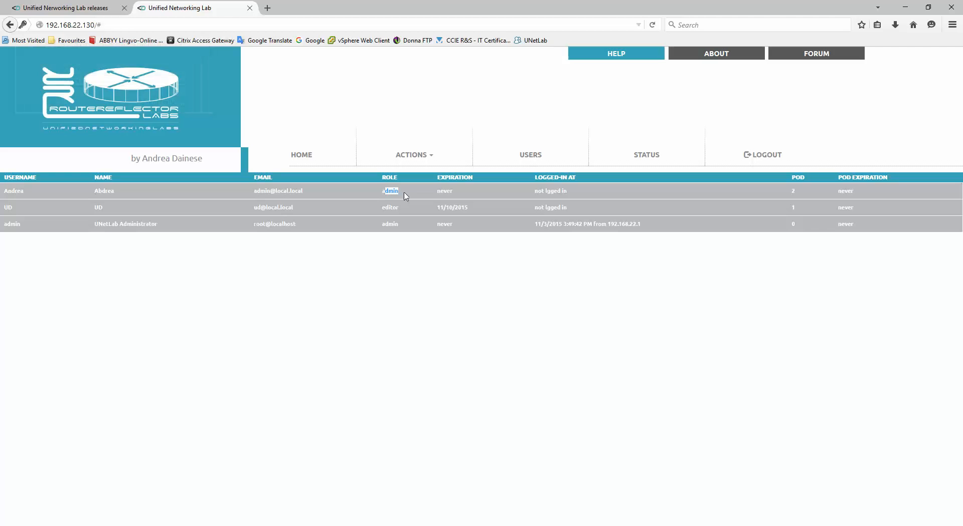
{"action": "left_click", "coordinate": [405, 197]}
{"action": "left_click_drag", "start_coordinate": [381, 207], "coordinate": [397, 207]}
{"action": "left_click", "coordinate": [405, 210]}
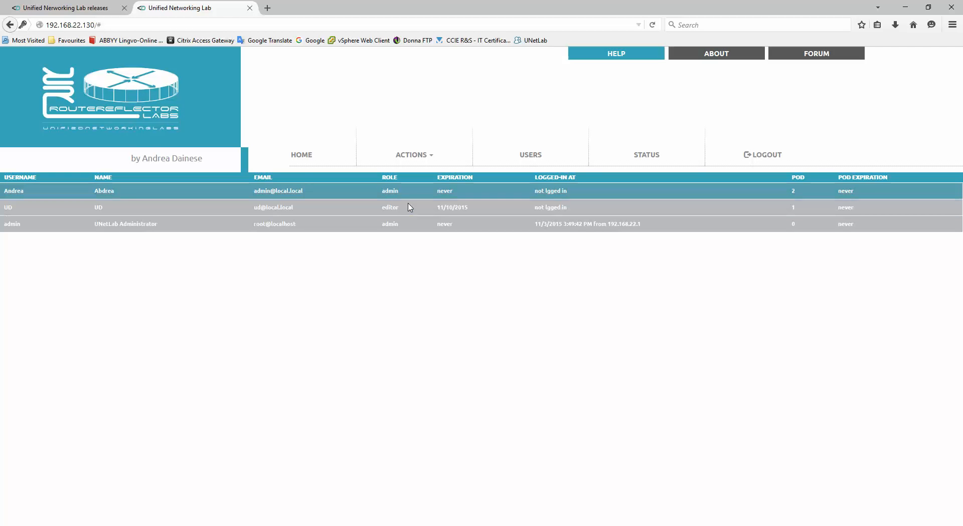
{"action": "left_click", "coordinate": [410, 195]}
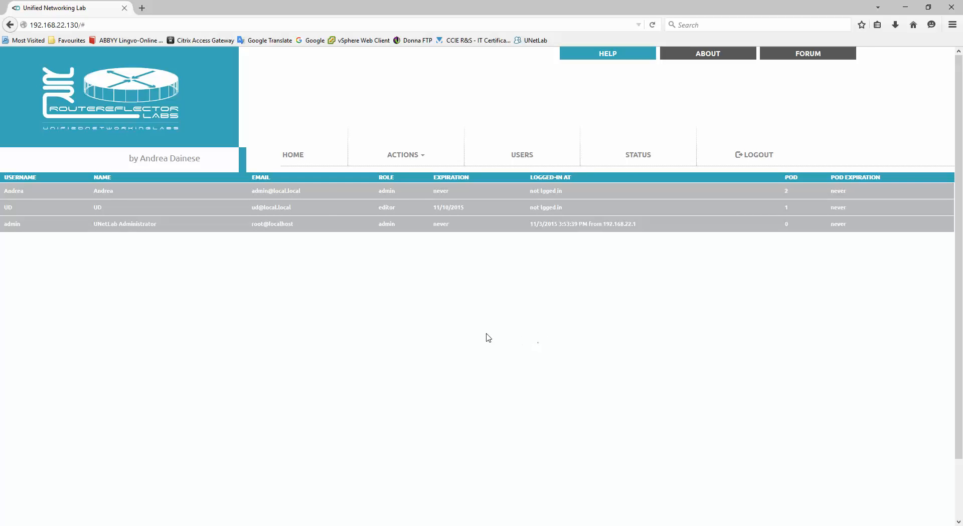
Open Lab_multiusers.unl, browse into the RS folder and back, then reopen the lab.
{"action": "left_click", "coordinate": [293, 154]}
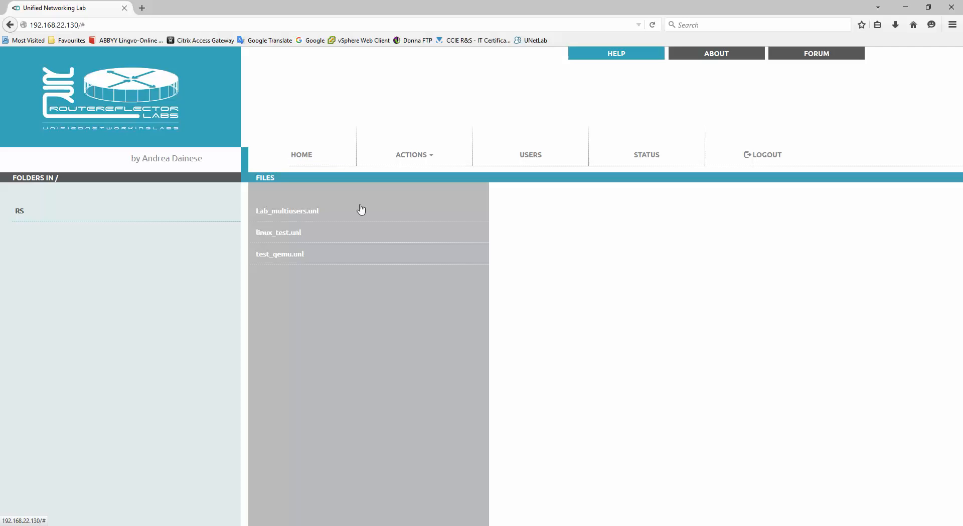
{"action": "left_click", "coordinate": [291, 214]}
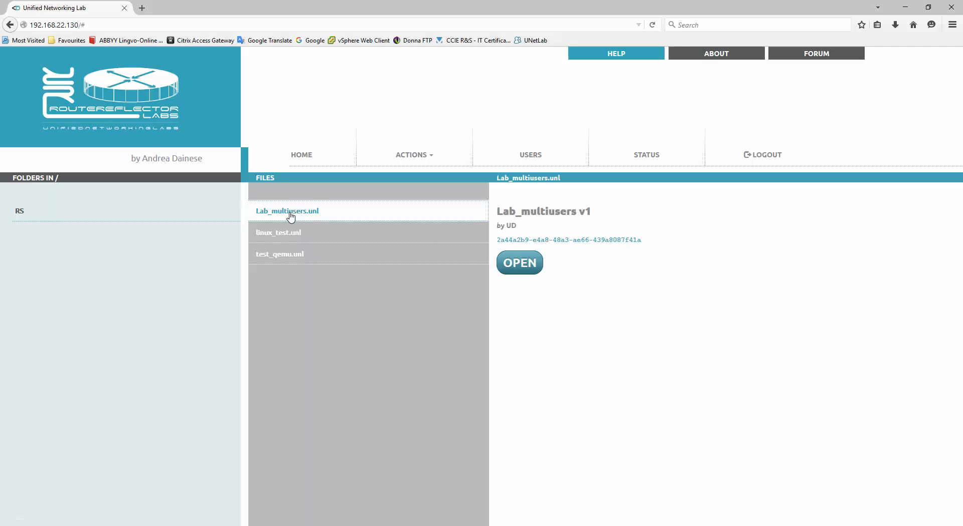
{"action": "left_click", "coordinate": [520, 265]}
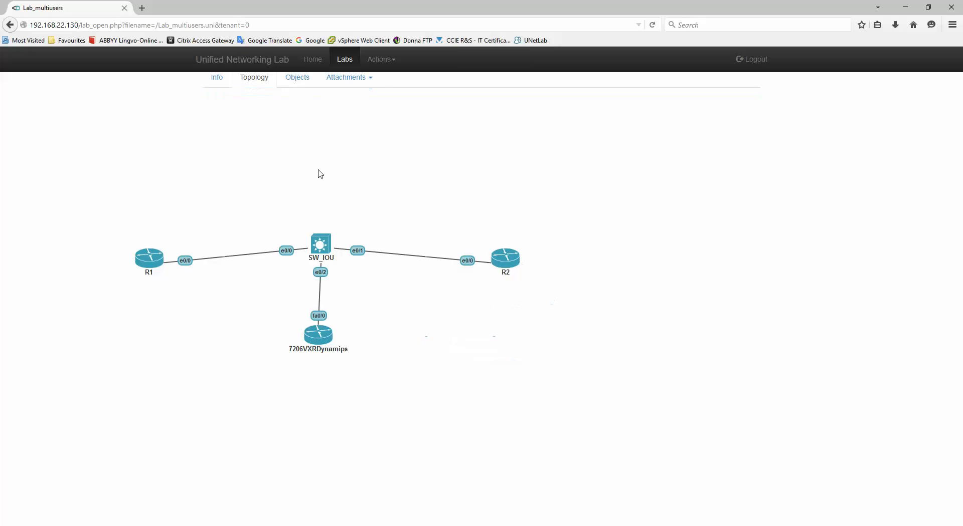
{"action": "left_click", "coordinate": [311, 59]}
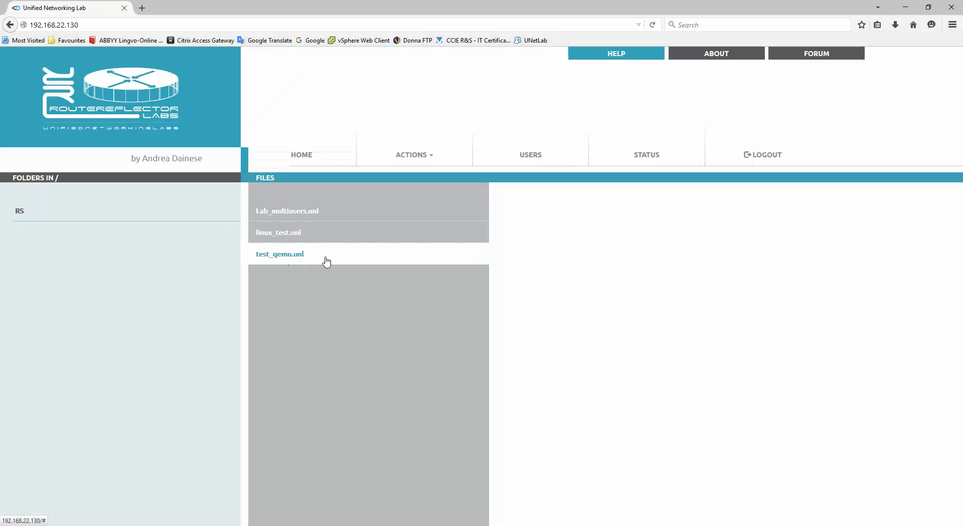
{"action": "left_click", "coordinate": [20, 213]}
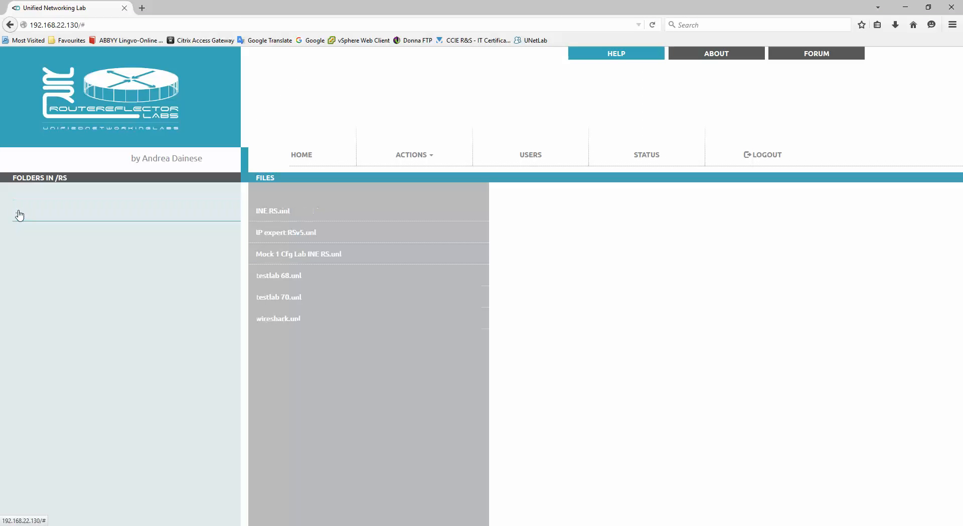
{"action": "left_click", "coordinate": [18, 214]}
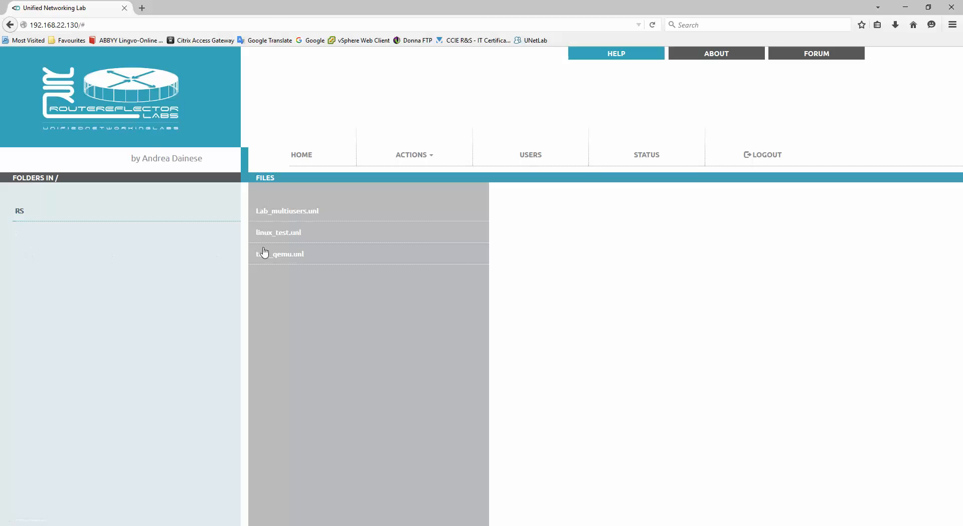
{"action": "left_click", "coordinate": [295, 214]}
{"action": "left_click", "coordinate": [535, 265]}
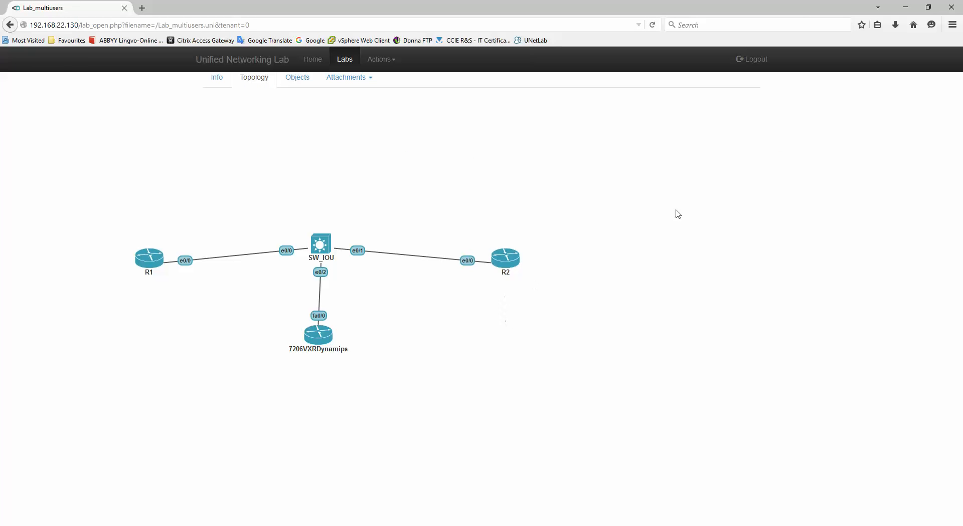
Log out and back in, reopen Lab_multiusers.unl, and start all four nodes.
{"action": "left_click", "coordinate": [753, 63]}
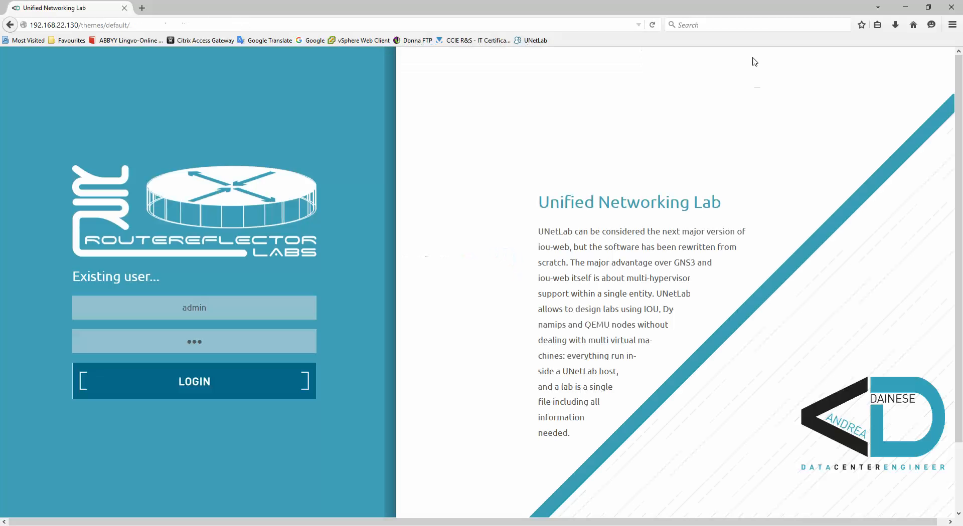
{"action": "left_click", "coordinate": [184, 392]}
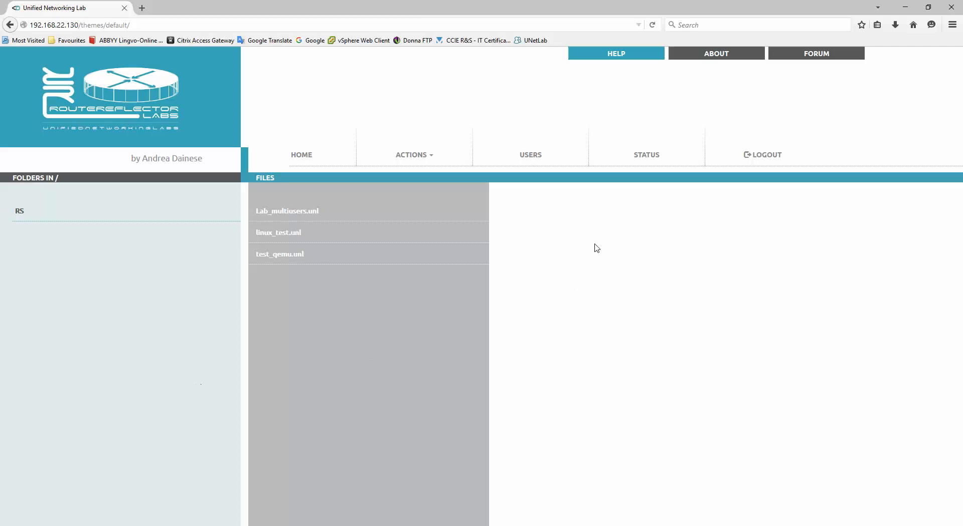
{"action": "left_click", "coordinate": [291, 215]}
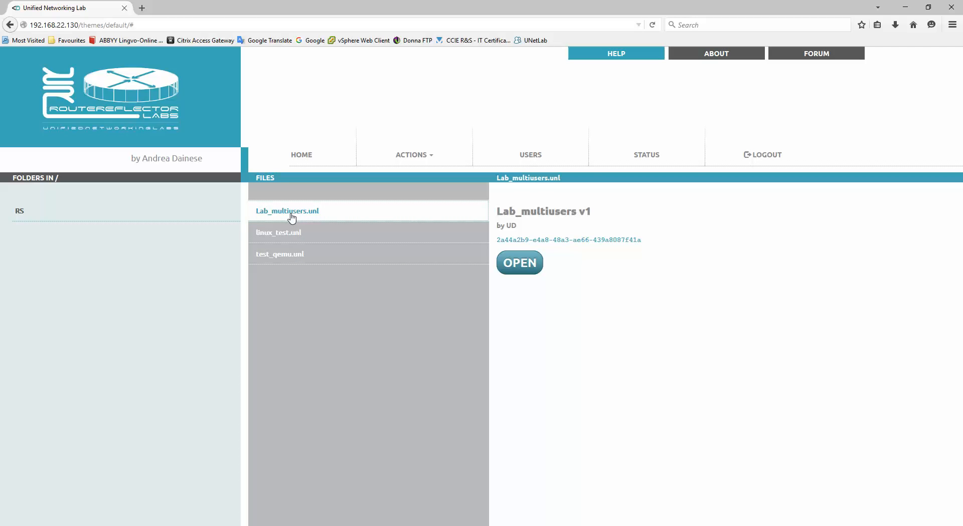
{"action": "left_click", "coordinate": [505, 261]}
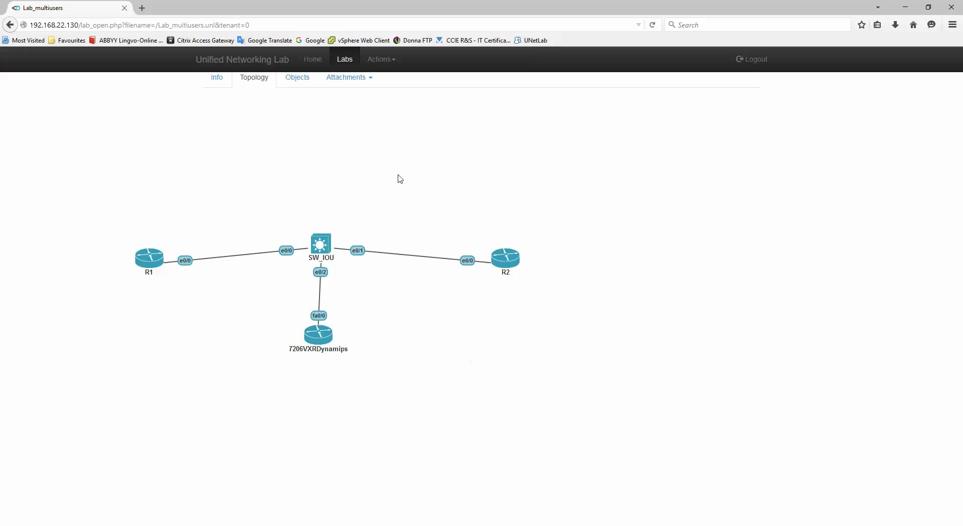
{"action": "left_click", "coordinate": [381, 59]}
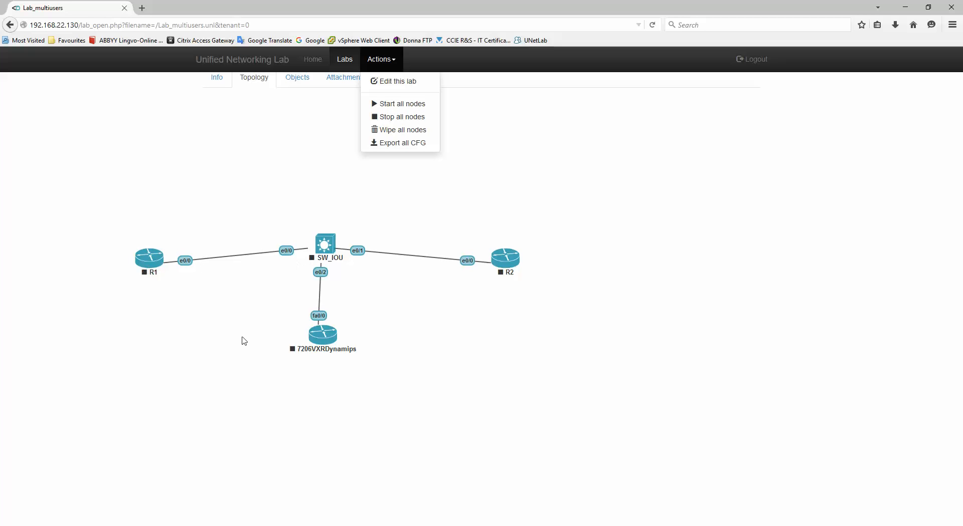
{"action": "left_click", "coordinate": [392, 107]}
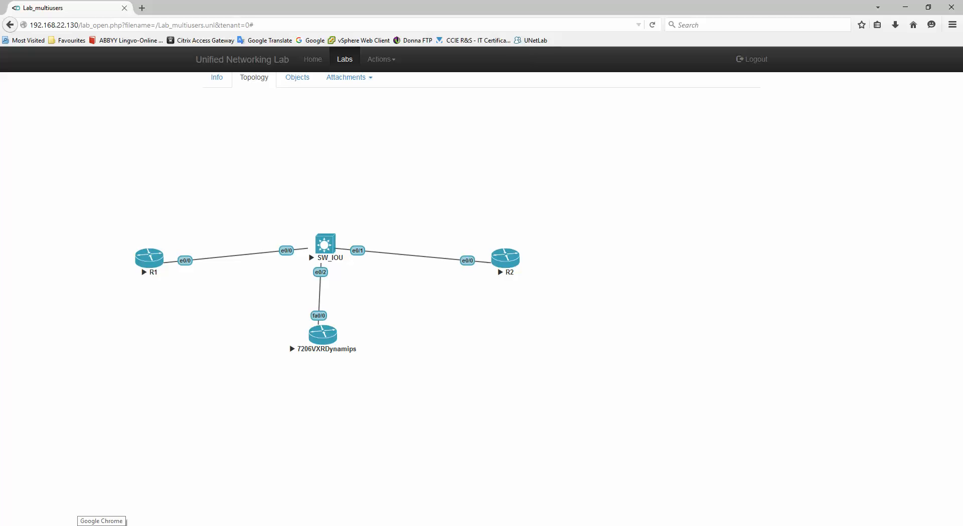
In Chrome, load 192.168.22.130, accept the privacy policy and log in as the second user.
{"action": "left_click", "coordinate": [102, 525]}
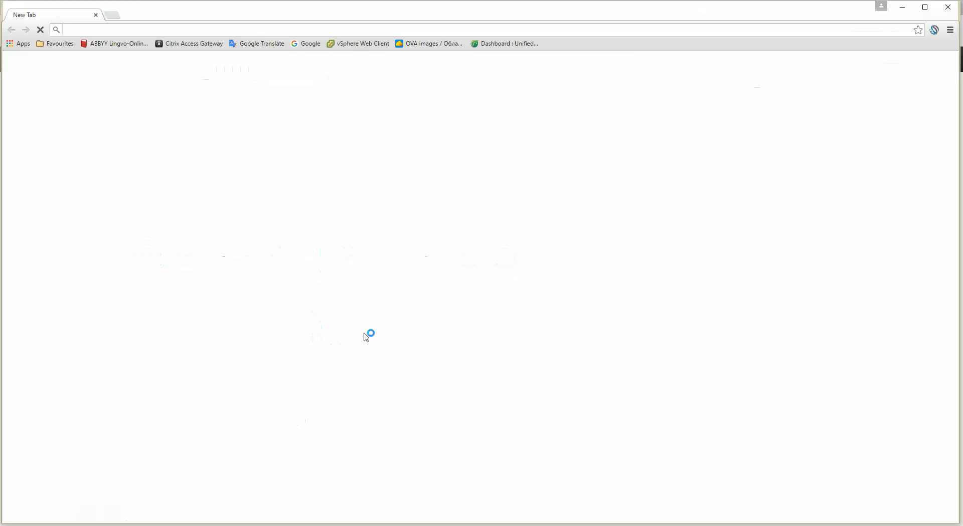
{"action": "type", "text": "1"}
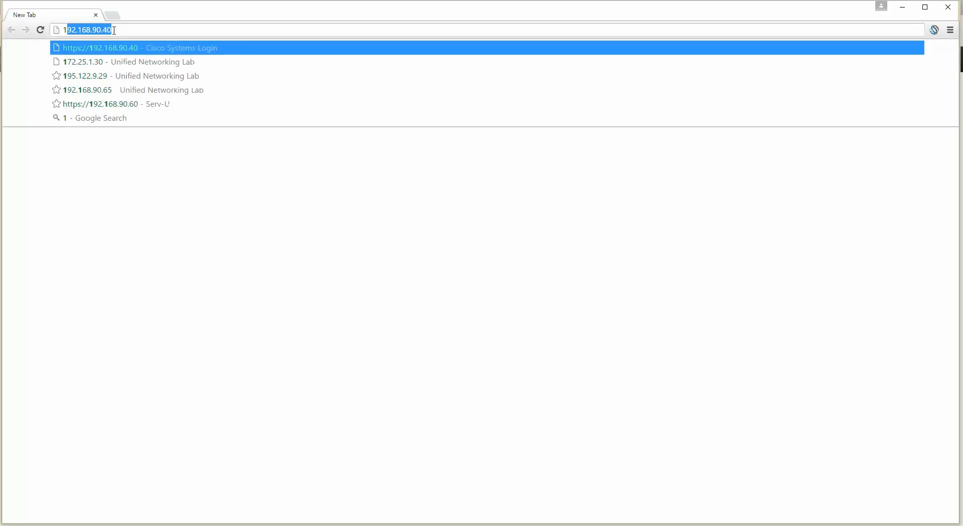
{"action": "type", "text": "92.168.22.130"}
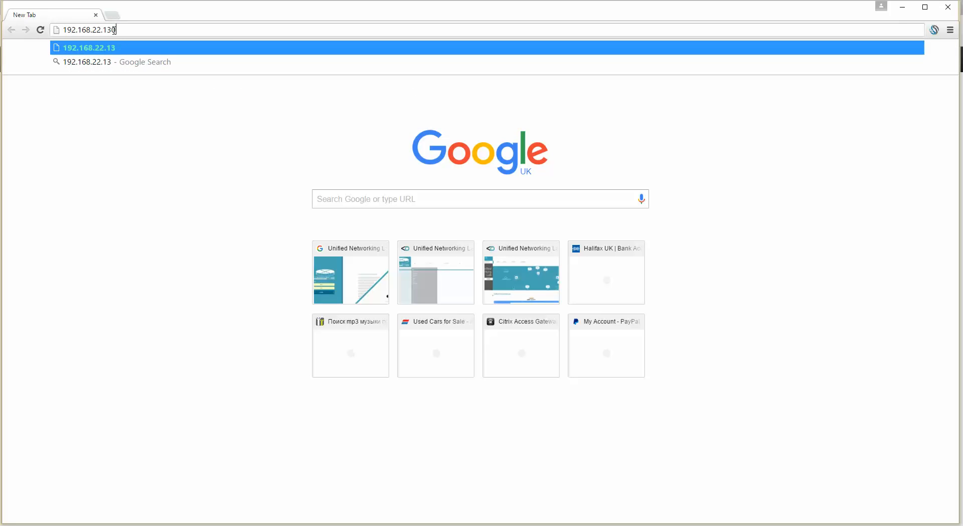
{"action": "key", "text": "Return"}
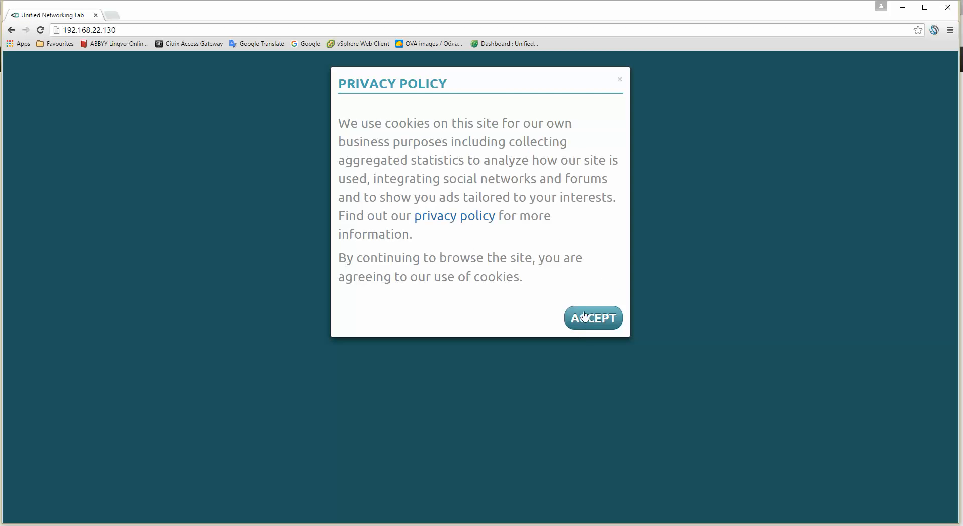
{"action": "left_click", "coordinate": [585, 319]}
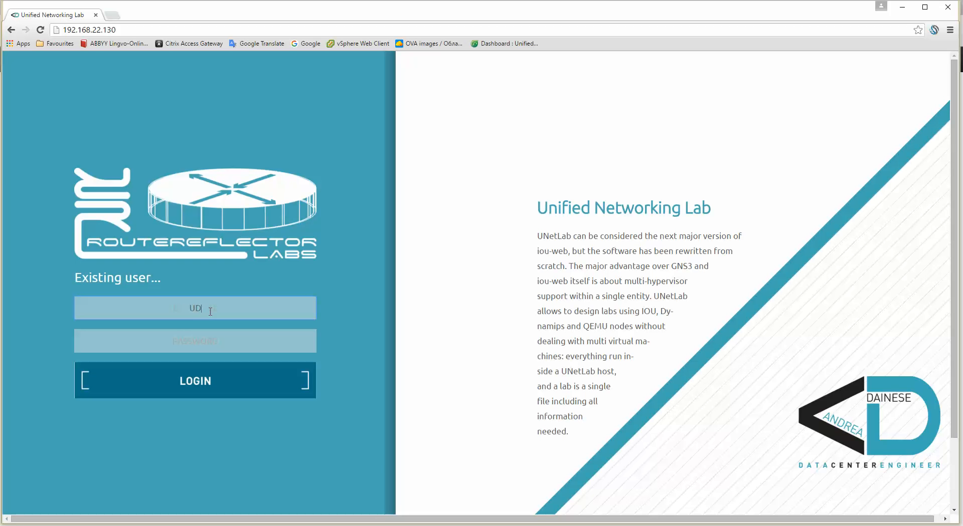
{"action": "key", "text": "Tab"}
{"action": "key", "text": "Return"}
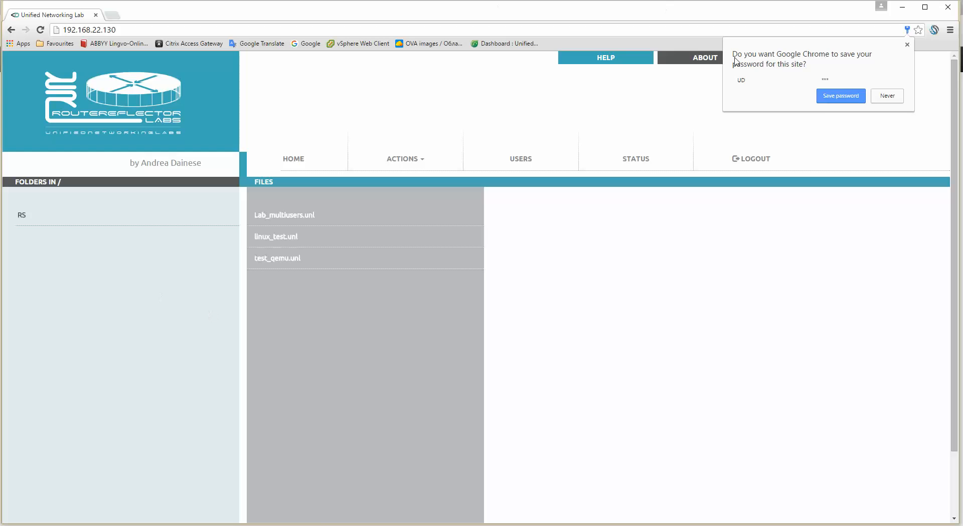
{"action": "left_click", "coordinate": [839, 98]}
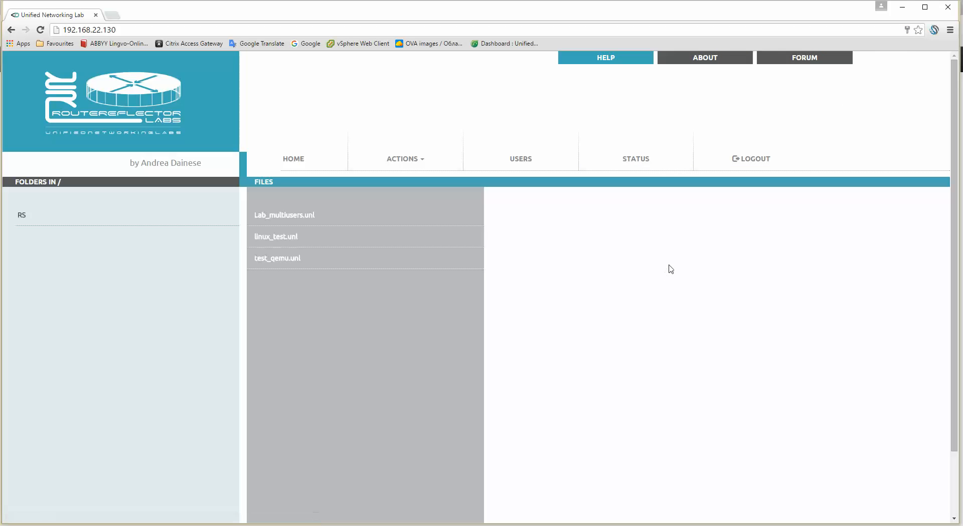
Open Lab_multiusers.unl as the second user, then return to the Firefox window.
{"action": "left_click", "coordinate": [292, 219]}
{"action": "left_click", "coordinate": [516, 272]}
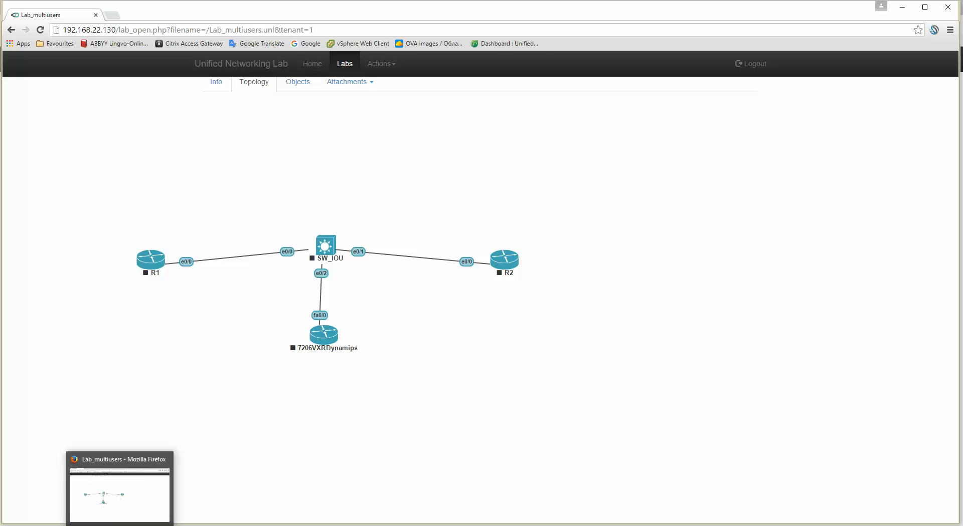
{"action": "left_click", "coordinate": [120, 525]}
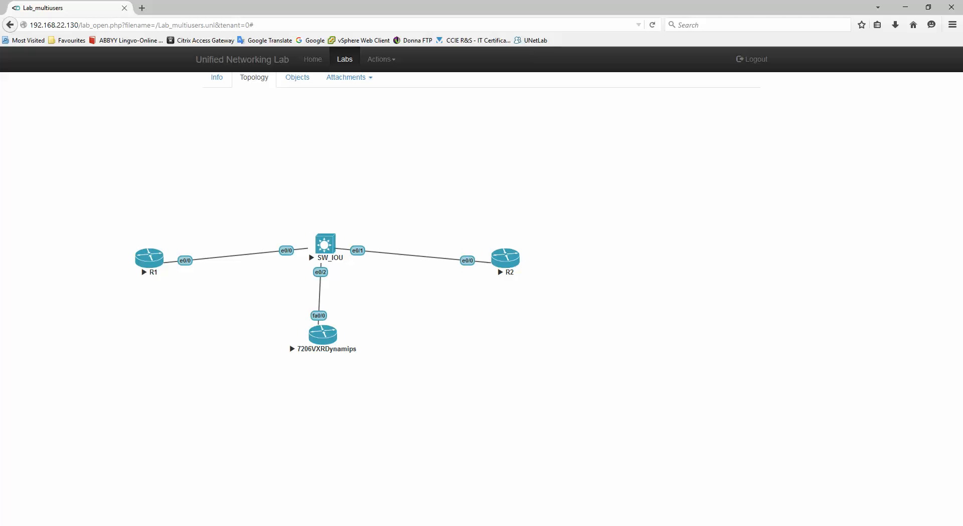
Start all nodes in the Chrome user's Lab_multiusers, then return to Firefox.
{"action": "left_click", "coordinate": [101, 525]}
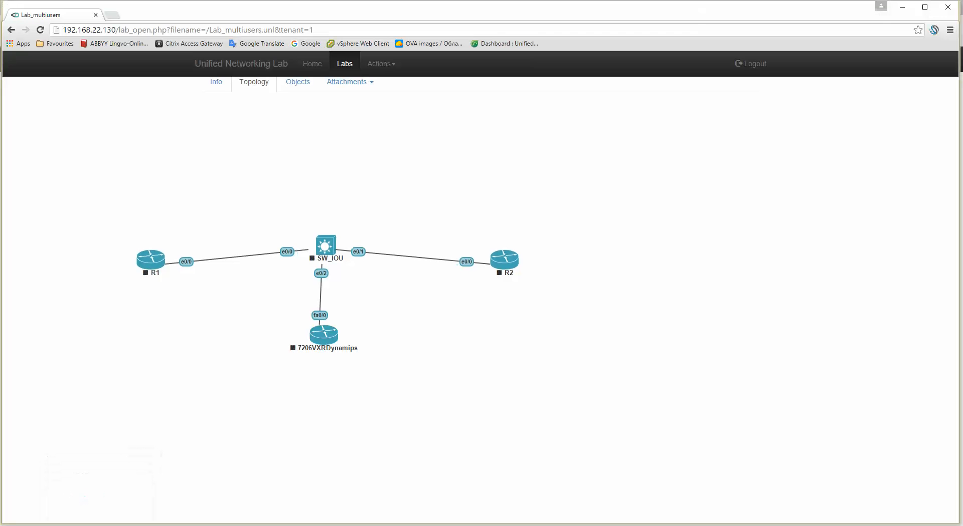
{"action": "left_click", "coordinate": [379, 65]}
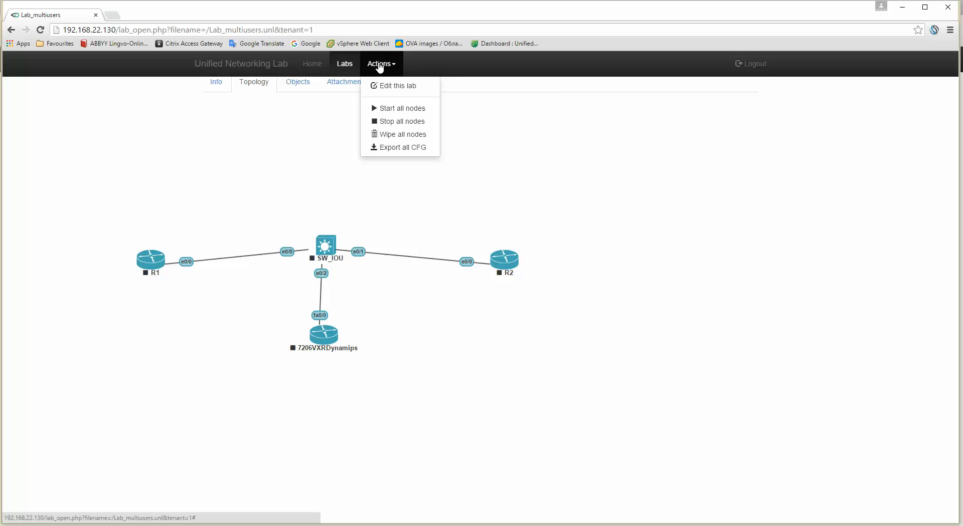
{"action": "left_click", "coordinate": [401, 108]}
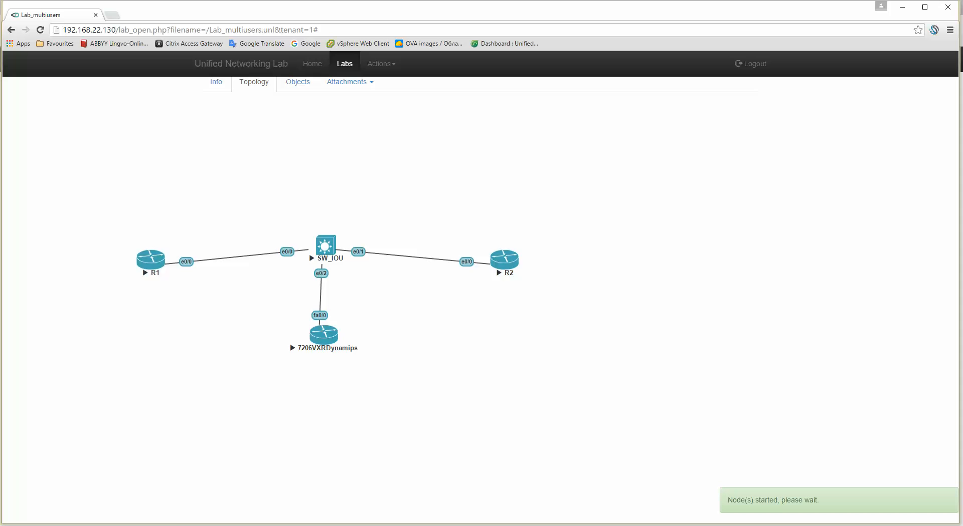
{"action": "left_click", "coordinate": [119, 525]}
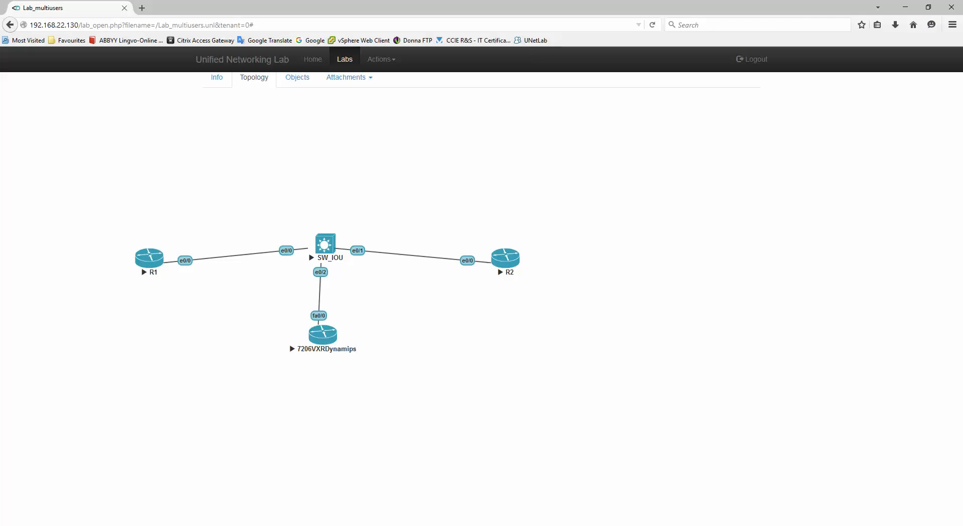
Open consoles to R1 and SW_IOU, answering no to R1's initial configuration dialog.
{"action": "left_click", "coordinate": [119, 525]}
{"action": "left_click", "coordinate": [119, 525]}
{"action": "left_click", "coordinate": [146, 259]}
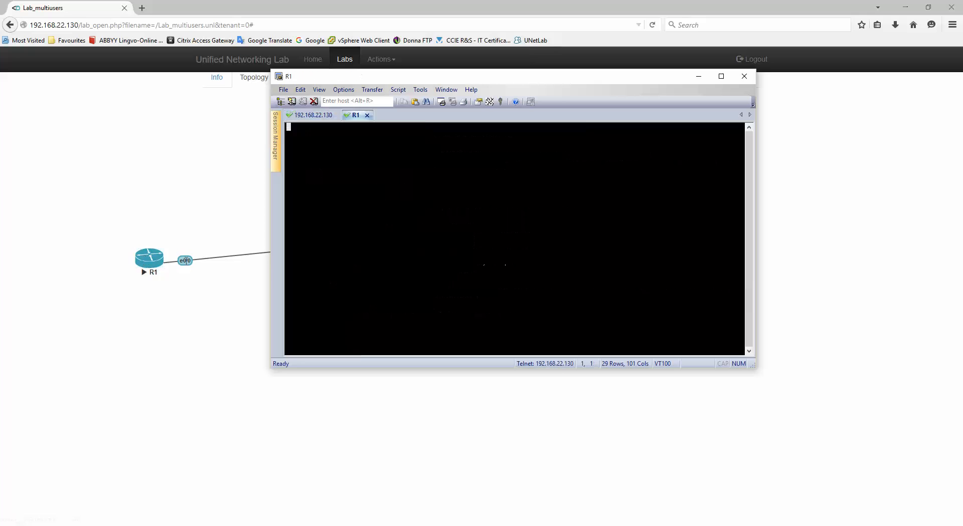
{"action": "key", "text": "Return"}
{"action": "key", "text": "Return"}
{"action": "key", "text": "Return"}
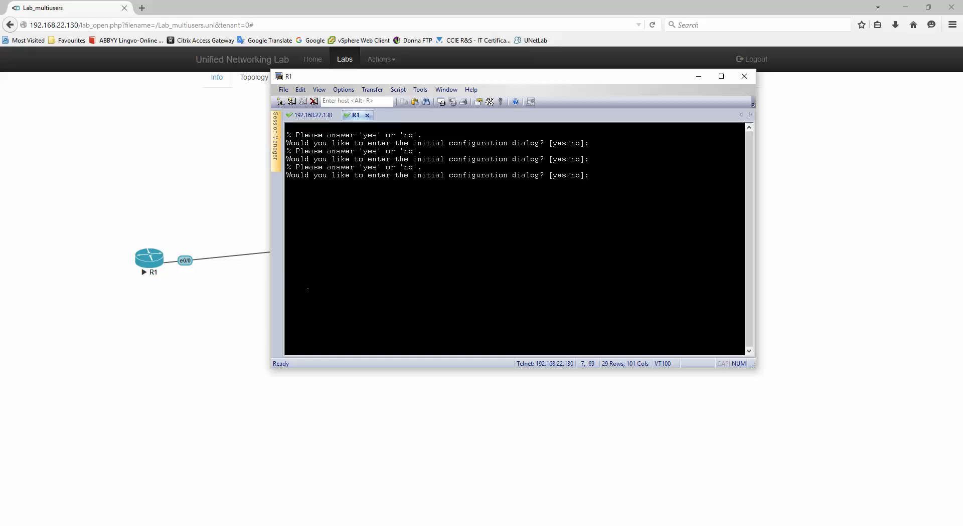
{"action": "type", "text": "no"}
{"action": "key", "text": "Return"}
{"action": "left_click", "coordinate": [144, 354]}
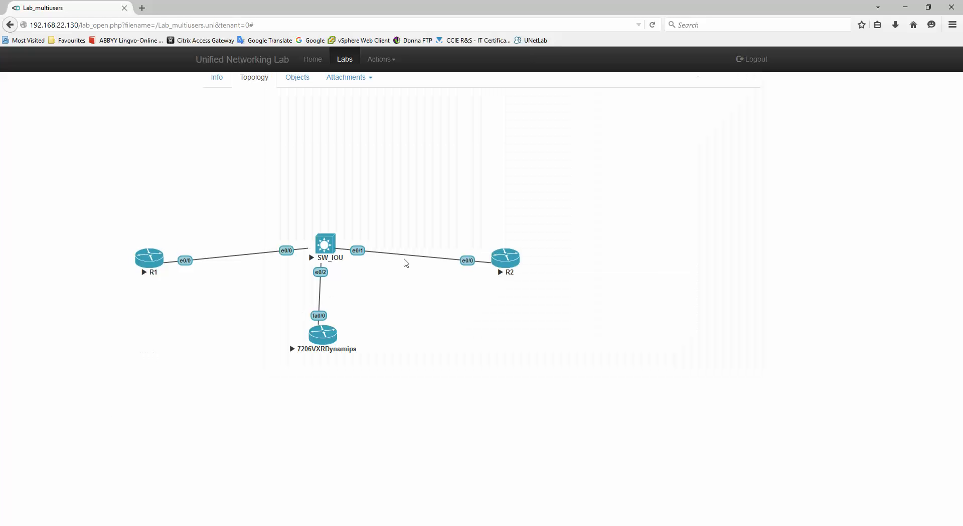
{"action": "left_click", "coordinate": [327, 247]}
{"action": "key", "text": "Return"}
{"action": "key", "text": "Return"}
Open consoles to R2 and 7206VXRDynamips, answering no to both setup dialogs.
{"action": "left_click", "coordinate": [214, 364]}
{"action": "left_click", "coordinate": [504, 263]}
{"action": "left_click", "coordinate": [446, 404]}
{"action": "left_click", "coordinate": [319, 336]}
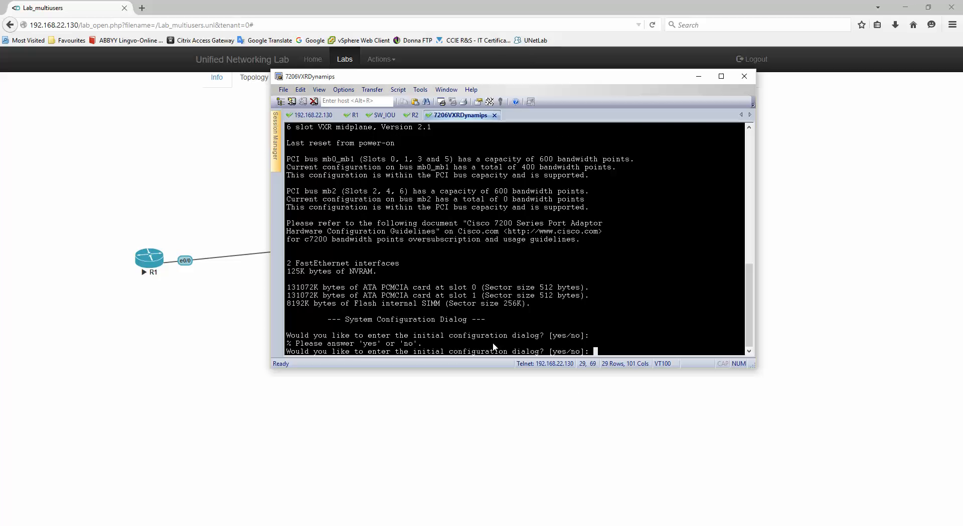
{"action": "type", "text": "no"}
{"action": "key", "text": "Return"}
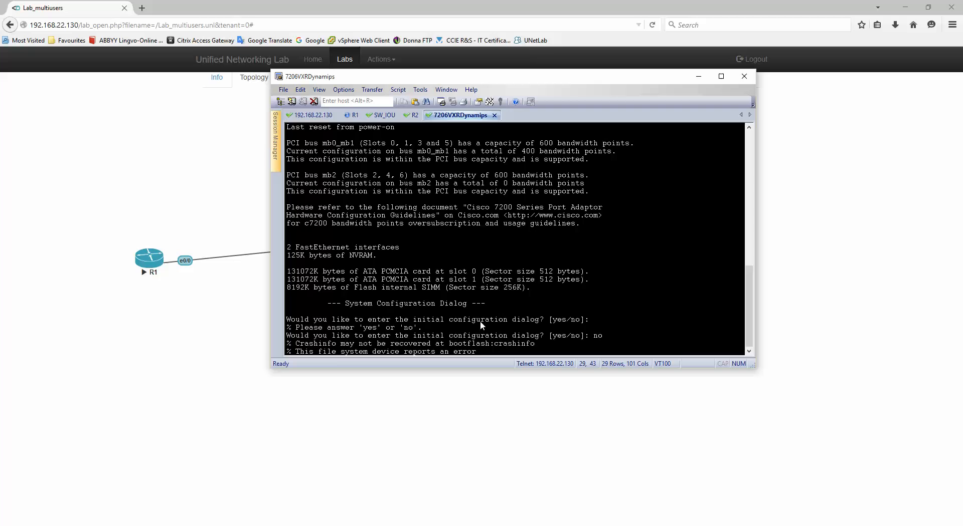
{"action": "left_click", "coordinate": [414, 114]}
{"action": "type", "text": "no"}
{"action": "key", "text": "Return"}
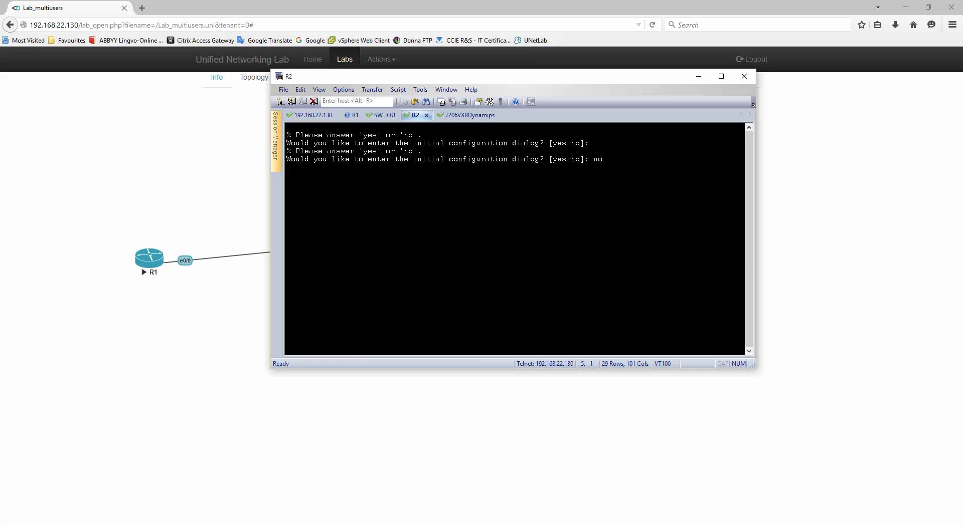
Set the first router's hostname to R1 and save its configuration with wr.
{"action": "left_click", "coordinate": [353, 115]}
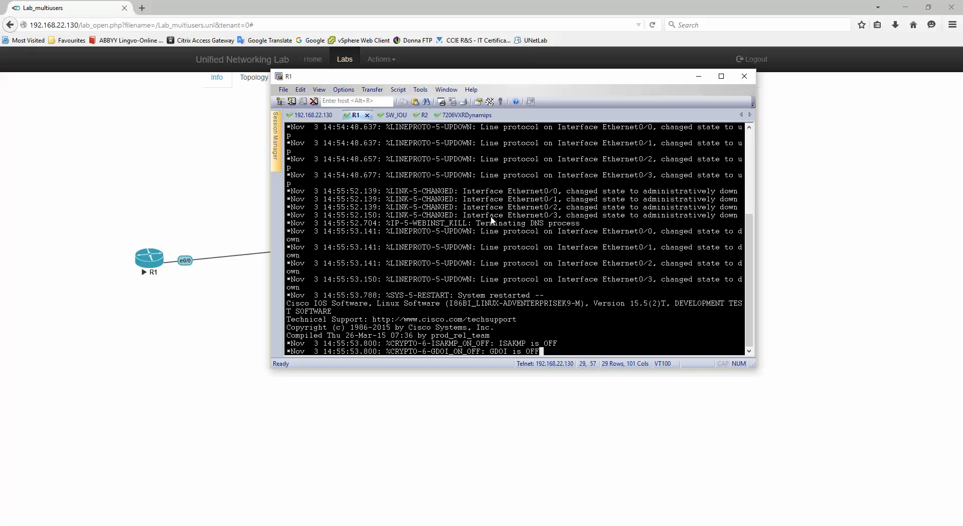
{"action": "key", "text": "Return"}
{"action": "key", "text": "Return"}
{"action": "key", "text": "Return"}
{"action": "key", "text": "Return"}
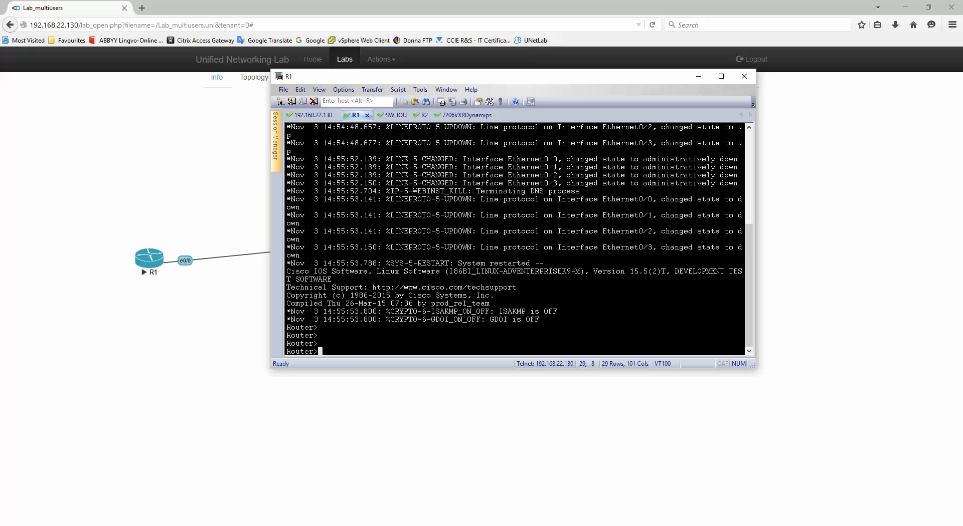
{"action": "type", "text": "en"}
{"action": "key", "text": "Return"}
{"action": "type", "text": "conf "}
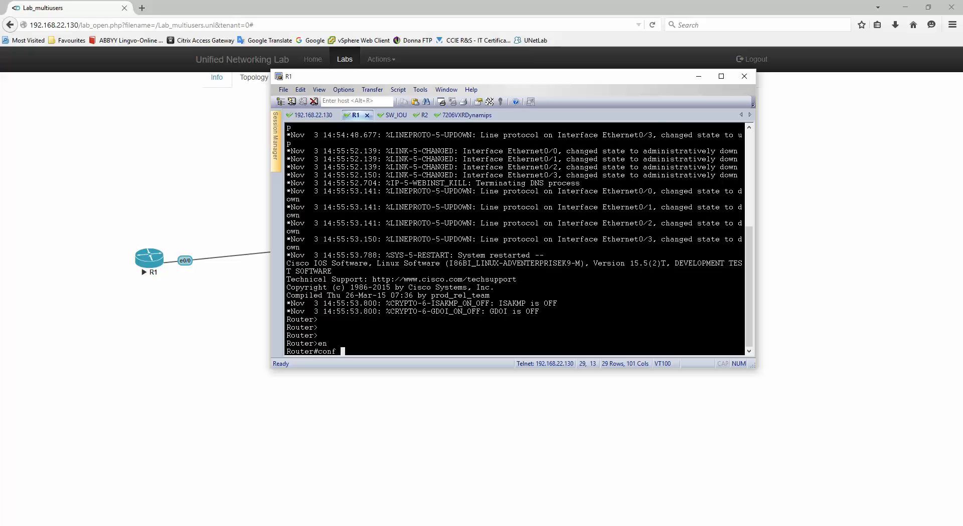
{"action": "type", "text": "t"}
{"action": "key", "text": "Return"}
{"action": "type", "text": "host"}
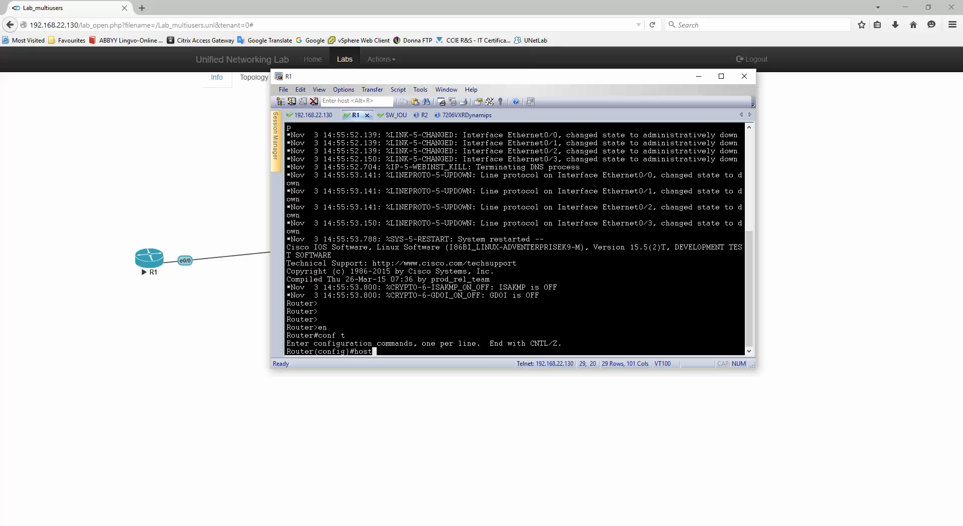
{"action": "type", "text": " R1"}
{"action": "key", "text": "Return"}
{"action": "key", "text": "Return"}
{"action": "key", "text": "Return"}
{"action": "key", "text": "Return"}
{"action": "type", "text": "en"}
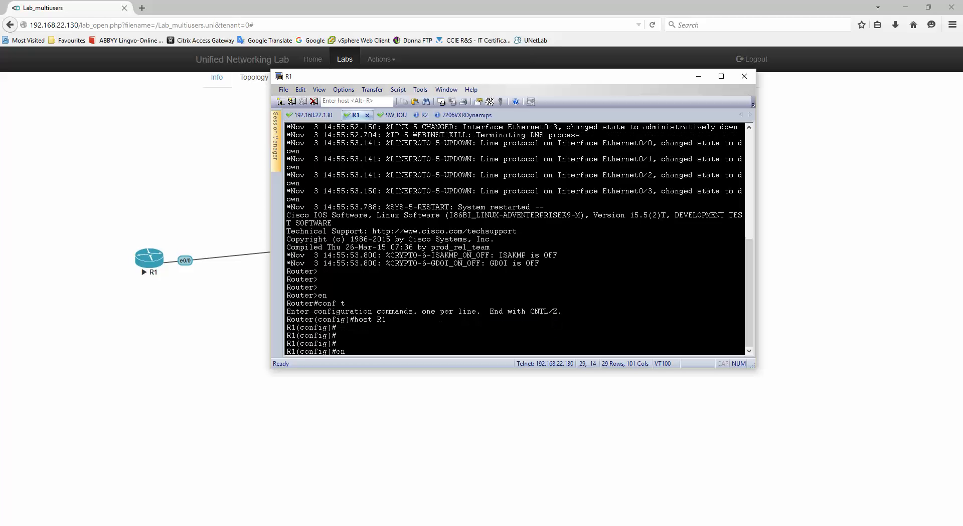
{"action": "type", "text": "d"}
{"action": "key", "text": "Return"}
{"action": "type", "text": "wr"}
{"action": "key", "text": "Return"}
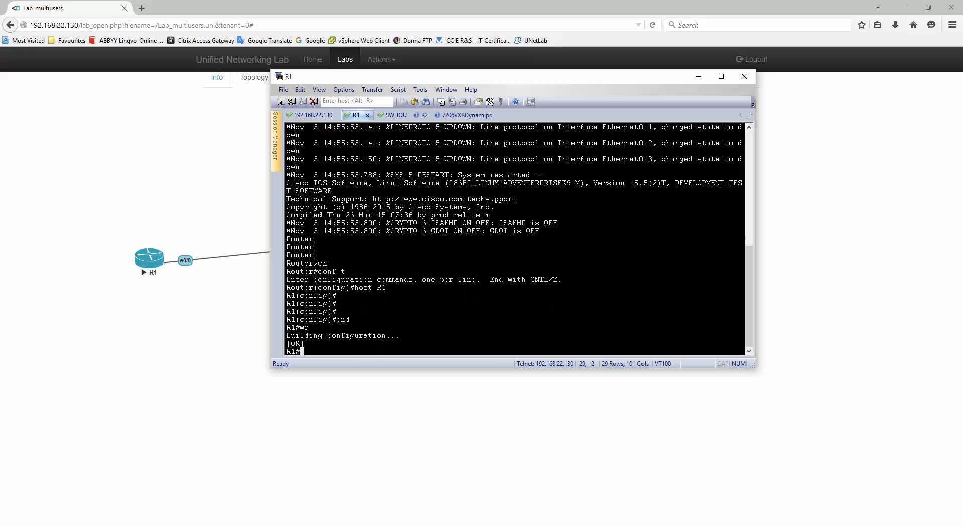
Set the switch hostname to SW1 and save its configuration with wr.
{"action": "left_click", "coordinate": [392, 115]}
{"action": "type", "text": "en"}
{"action": "key", "text": "Return"}
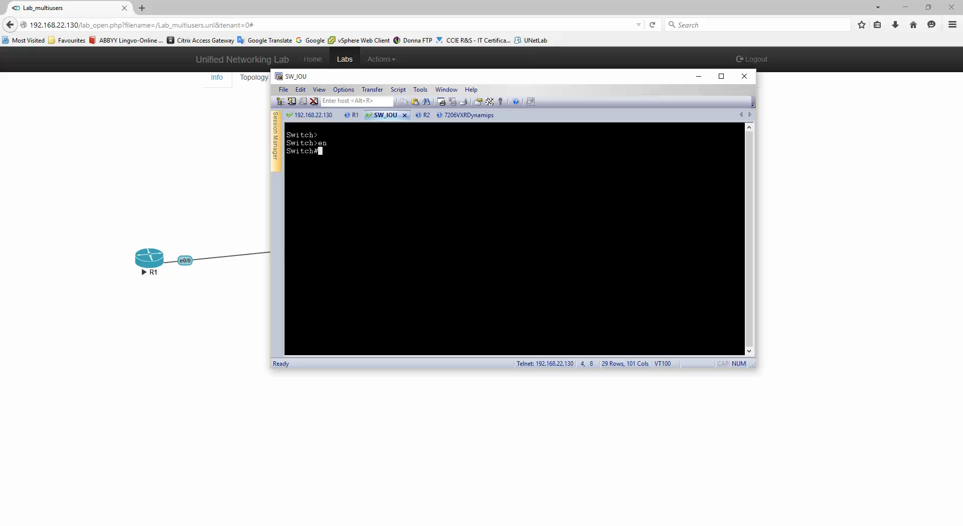
{"action": "type", "text": "conf t"}
{"action": "key", "text": "Return"}
{"action": "type", "text": "host SW1"}
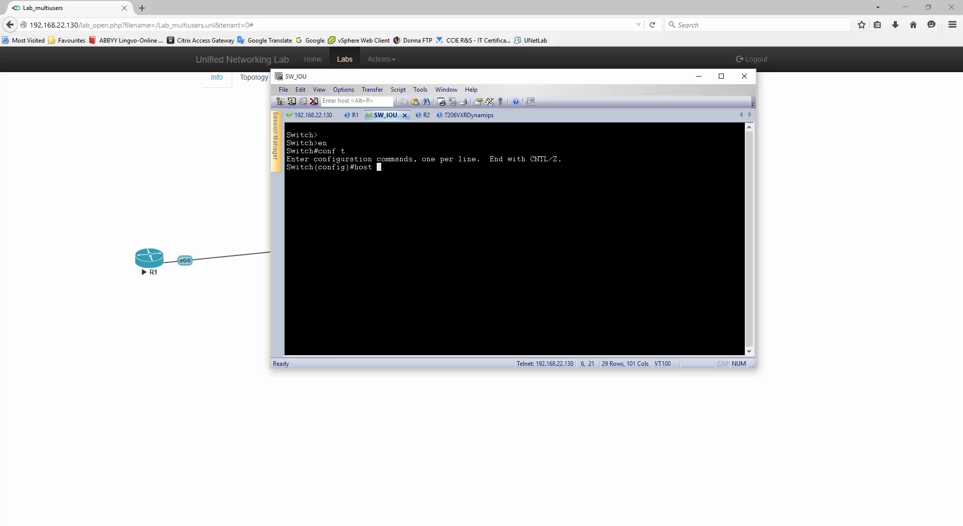
{"action": "key", "text": "Return"}
{"action": "key", "text": "Return"}
{"action": "key", "text": "Return"}
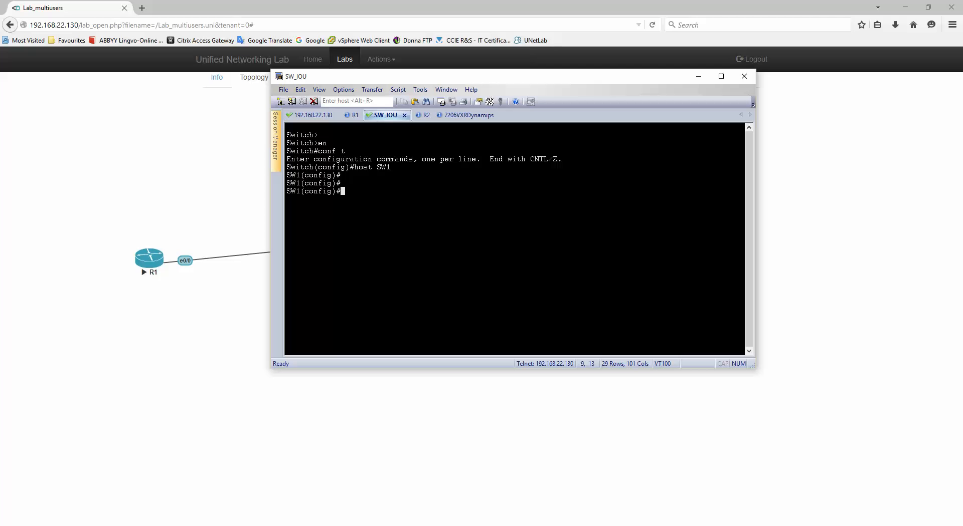
{"action": "type", "text": "end"}
{"action": "key", "text": "Return"}
{"action": "type", "text": "wr"}
{"action": "key", "text": "Return"}
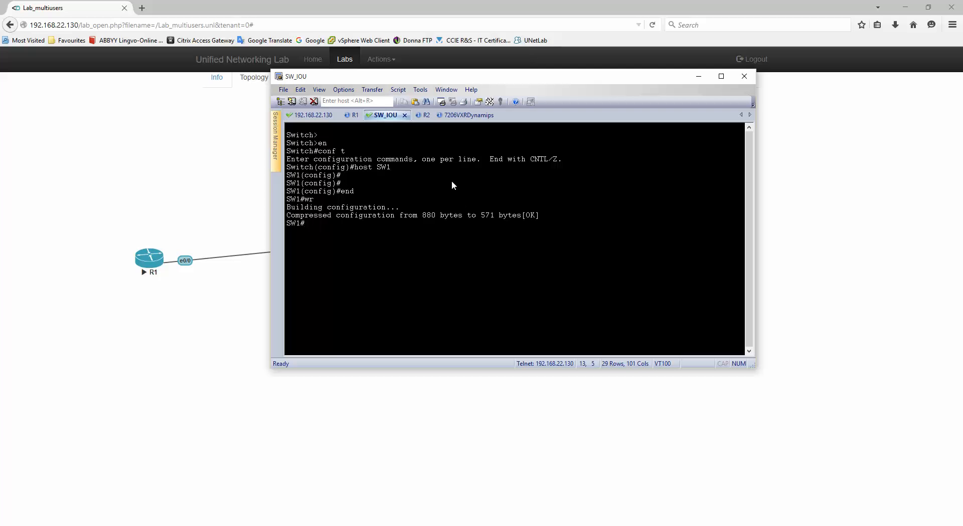
{"action": "key", "text": "ctrl+Tab"}
Set the R2 router's hostname to R2 and save its configuration with wr.
{"action": "key", "text": "Return"}
{"action": "key", "text": "Return"}
{"action": "key", "text": "Return"}
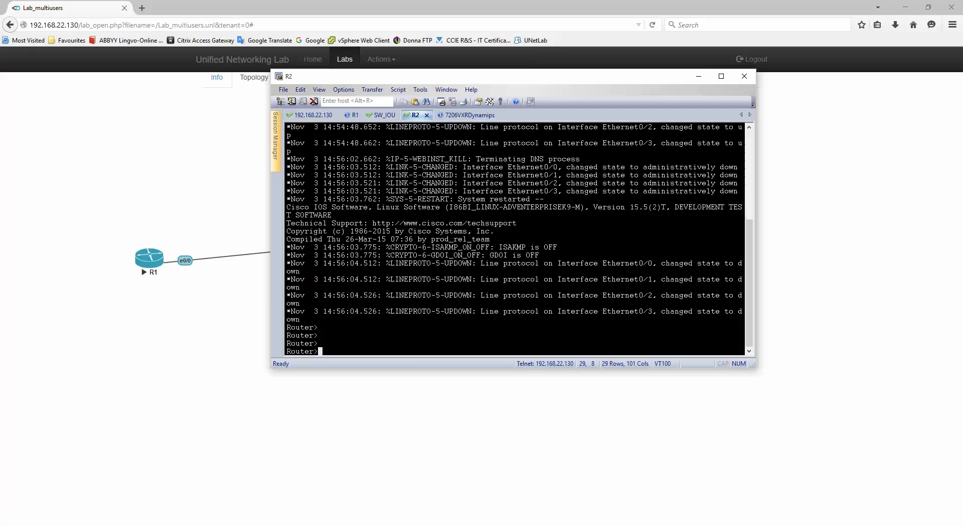
{"action": "type", "text": "en"}
{"action": "key", "text": "Return"}
{"action": "type", "text": "conf t"}
{"action": "key", "text": "Return"}
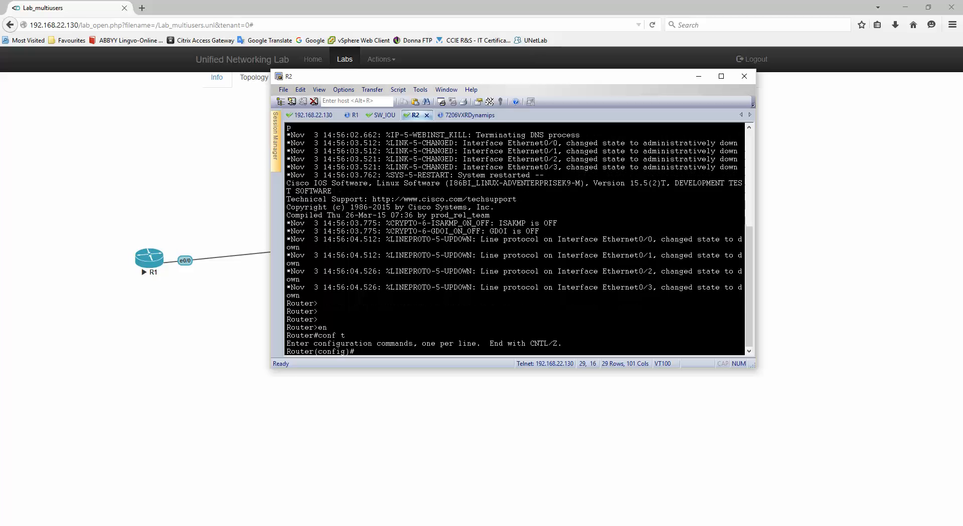
{"action": "type", "text": "host R2"}
{"action": "key", "text": "Return"}
{"action": "type", "text": "end"}
{"action": "key", "text": "Return"}
{"action": "type", "text": "wr"}
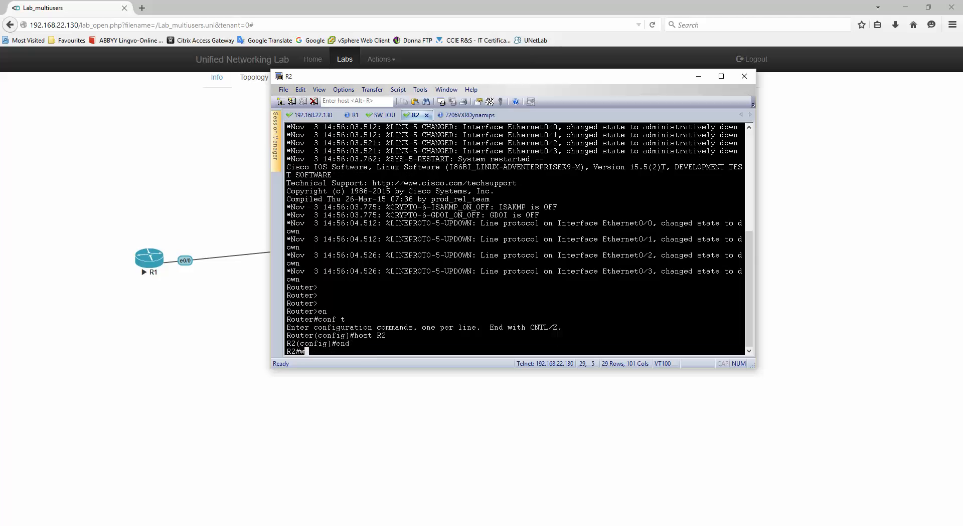
{"action": "key", "text": "Return"}
{"action": "key", "text": "Return"}
{"action": "key", "text": "Return"}
{"action": "key", "text": "Return"}
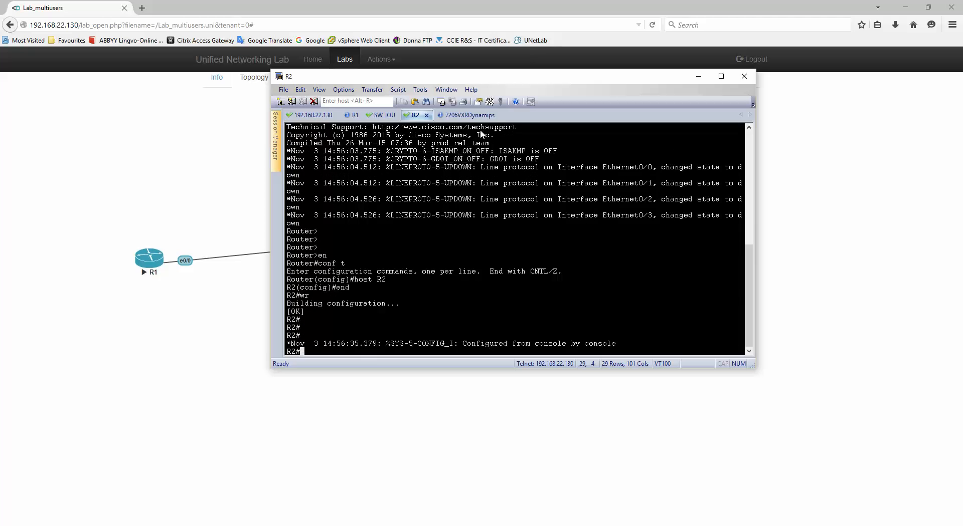
Set the 7206VXRDynamips hostname to 7206VXR and save its configuration with wr.
{"action": "left_click", "coordinate": [464, 115]}
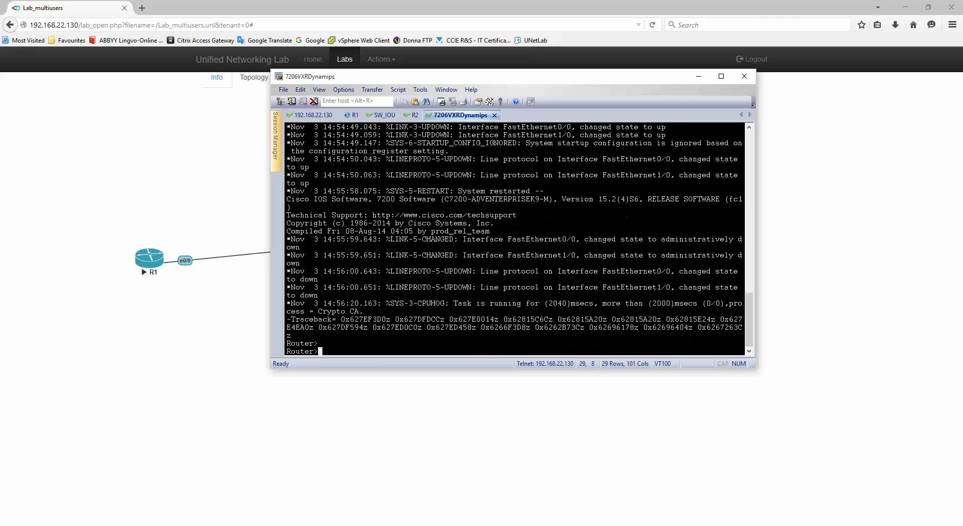
{"action": "key", "text": "Return"}
{"action": "key", "text": "Return"}
{"action": "key", "text": "Return"}
{"action": "key", "text": "Return"}
{"action": "key", "text": "Return"}
{"action": "type", "text": "en"}
{"action": "key", "text": "Return"}
{"action": "type", "text": "c"}
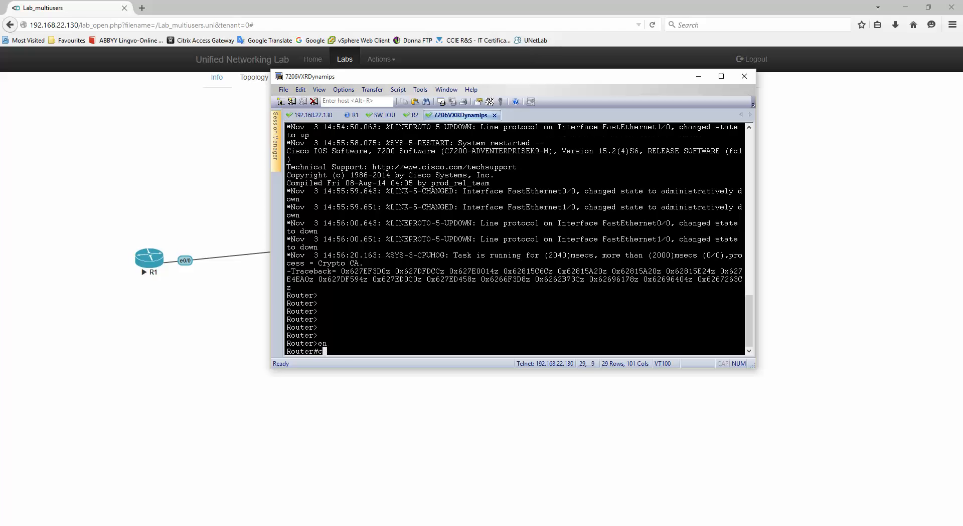
{"action": "type", "text": "onf t"}
{"action": "key", "text": "Return"}
{"action": "type", "text": "host"}
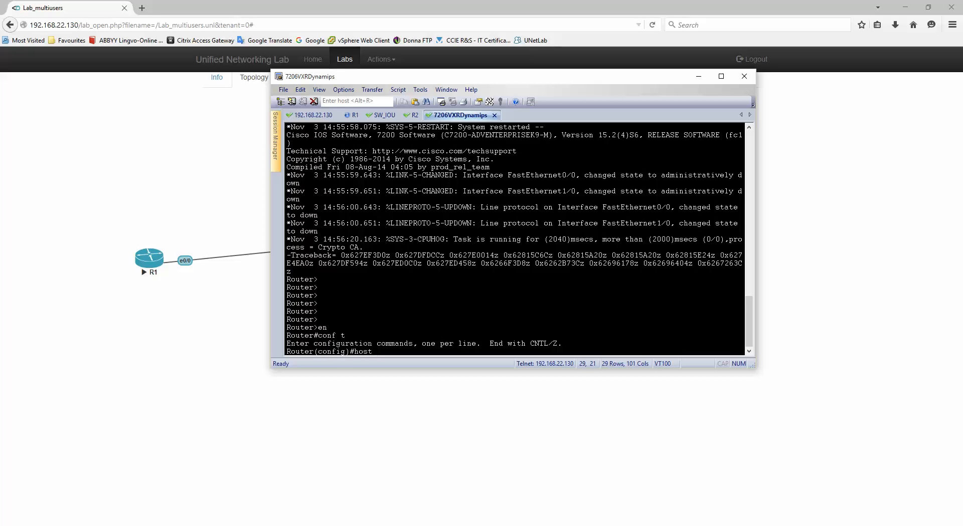
{"action": "type", "text": " 7206VXR"}
{"action": "key", "text": "Return"}
{"action": "type", "text": "end"}
{"action": "key", "text": "Return"}
{"action": "type", "text": "wr"}
{"action": "key", "text": "Return"}
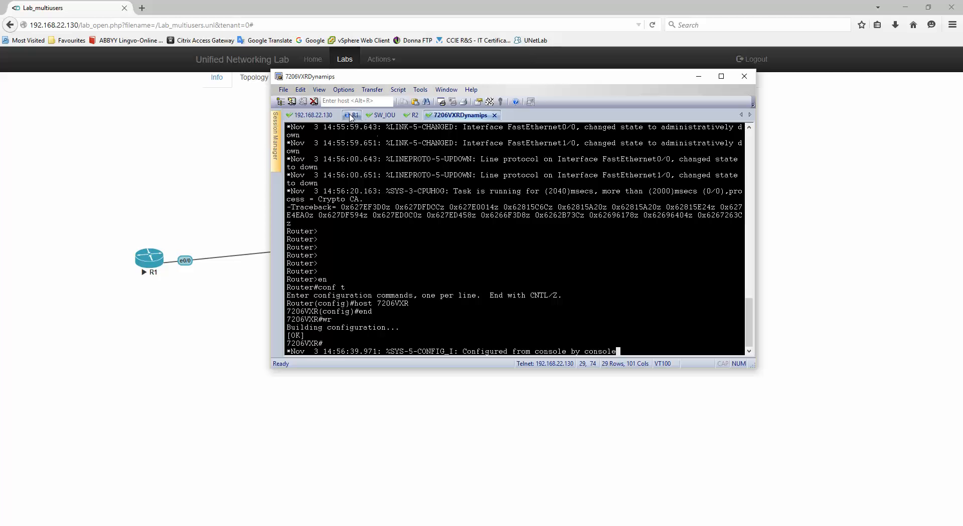
Close the 192.168.22.130 server session and glance through the device consoles.
{"action": "left_click", "coordinate": [319, 116]}
{"action": "left_click", "coordinate": [344, 115]}
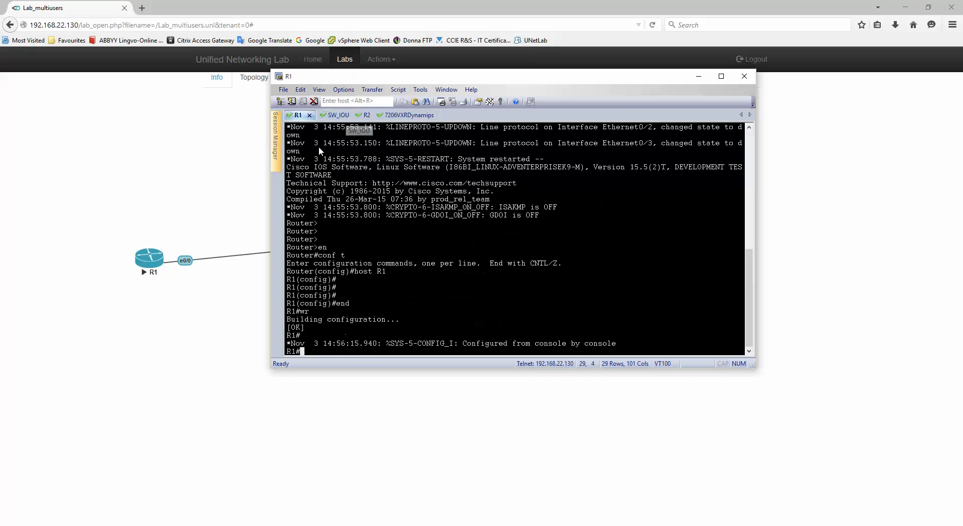
{"action": "left_click", "coordinate": [334, 116]}
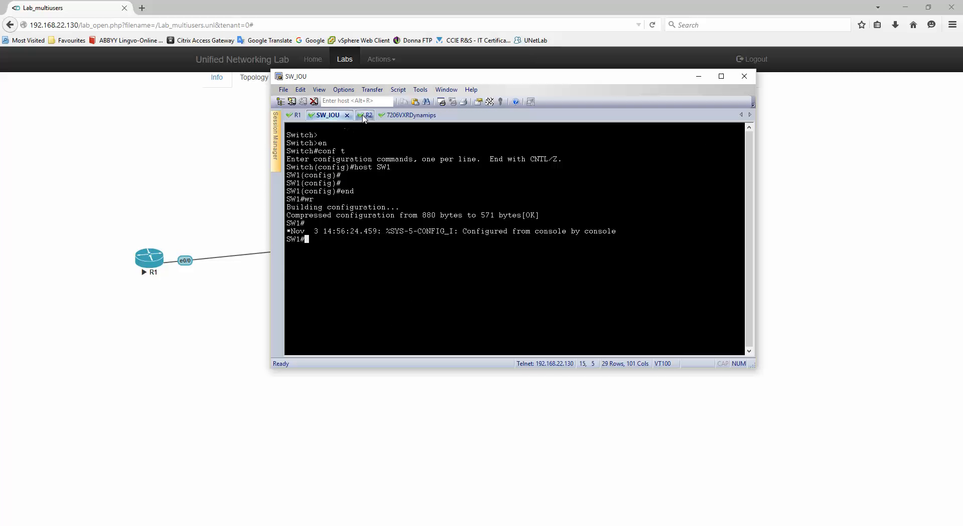
{"action": "left_click", "coordinate": [364, 116]}
{"action": "left_click", "coordinate": [414, 115]}
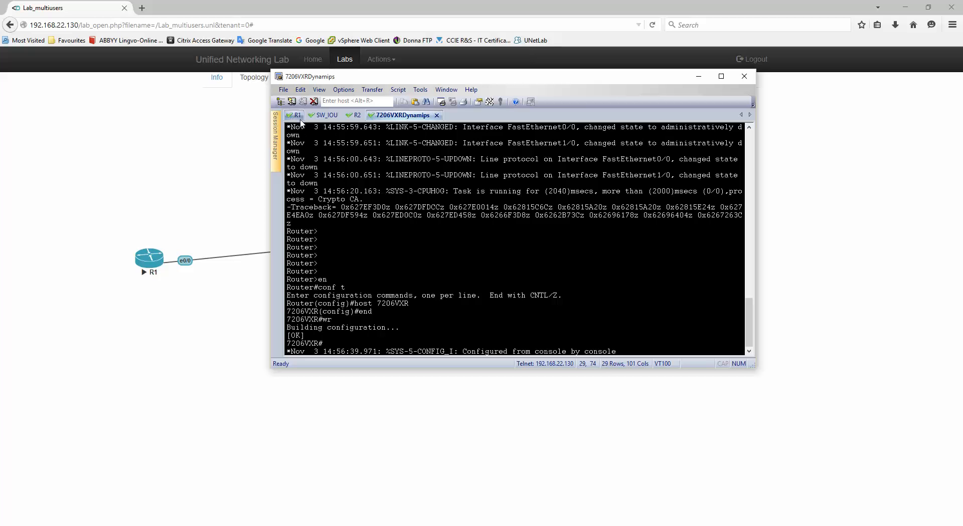
Recheck the R1, SW_IOU, R2 and 7206VXR consoles, then close the SecureCRT window.
{"action": "left_click", "coordinate": [298, 115]}
{"action": "left_click", "coordinate": [327, 116]}
{"action": "left_click", "coordinate": [356, 115]}
{"action": "left_click", "coordinate": [409, 117]}
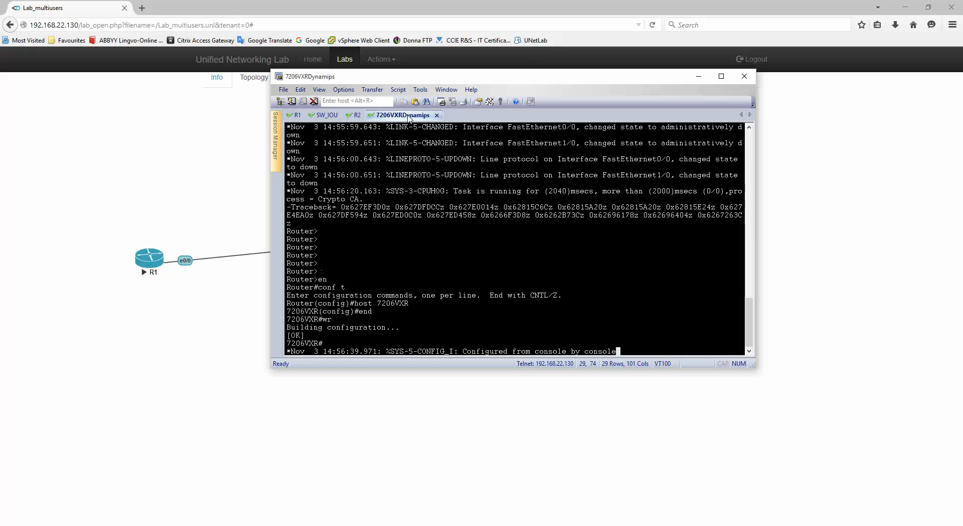
{"action": "key", "text": "Return"}
{"action": "key", "text": "Return"}
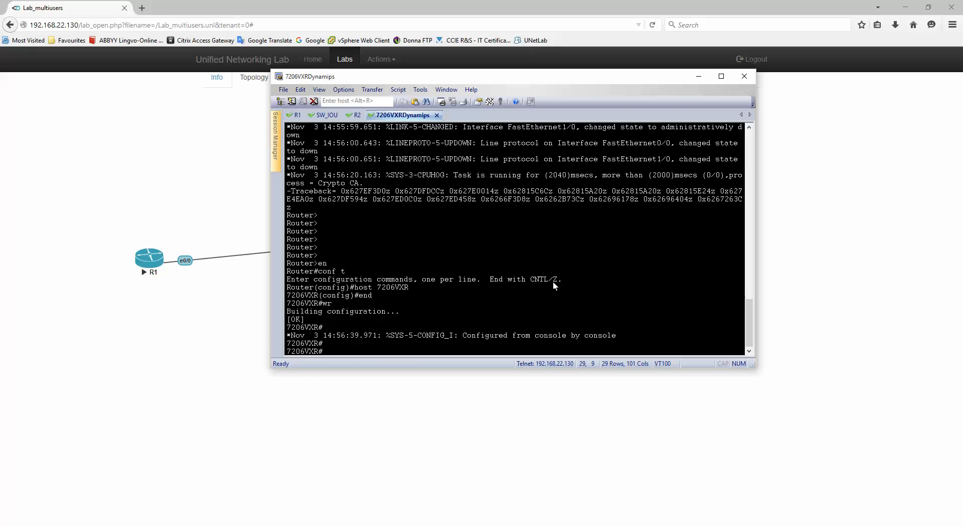
{"action": "left_click", "coordinate": [744, 77]}
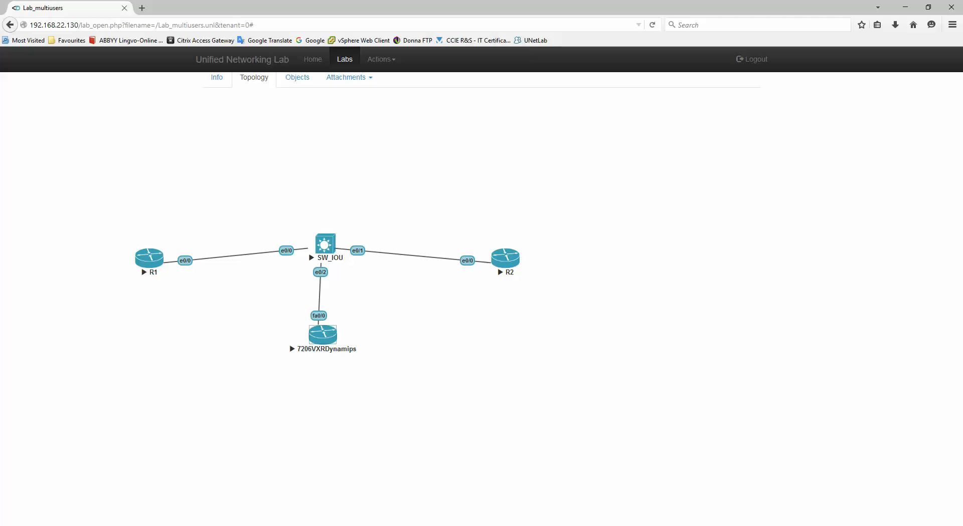
In the Chrome tenant's lab, open consoles to R1 and SW_IOU.
{"action": "mouse_move", "coordinate": [101, 525]}
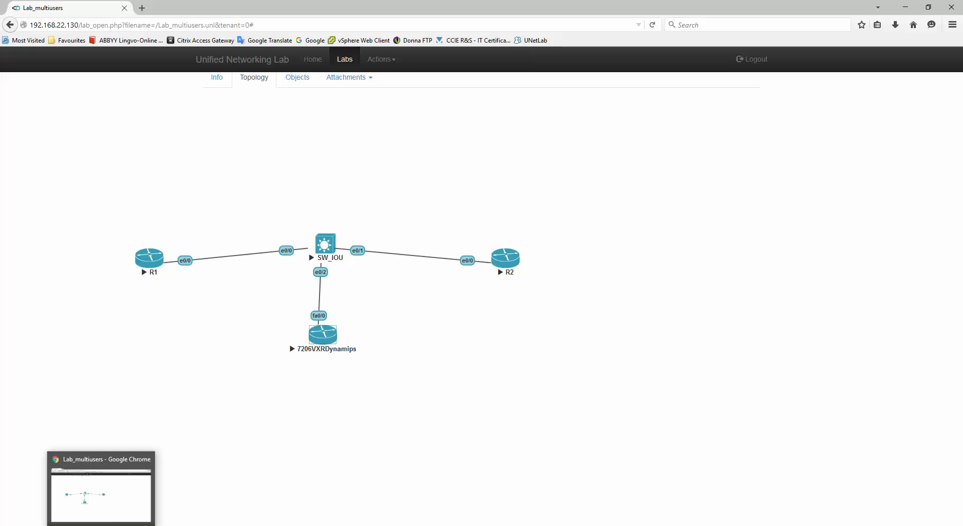
{"action": "left_click", "coordinate": [101, 496]}
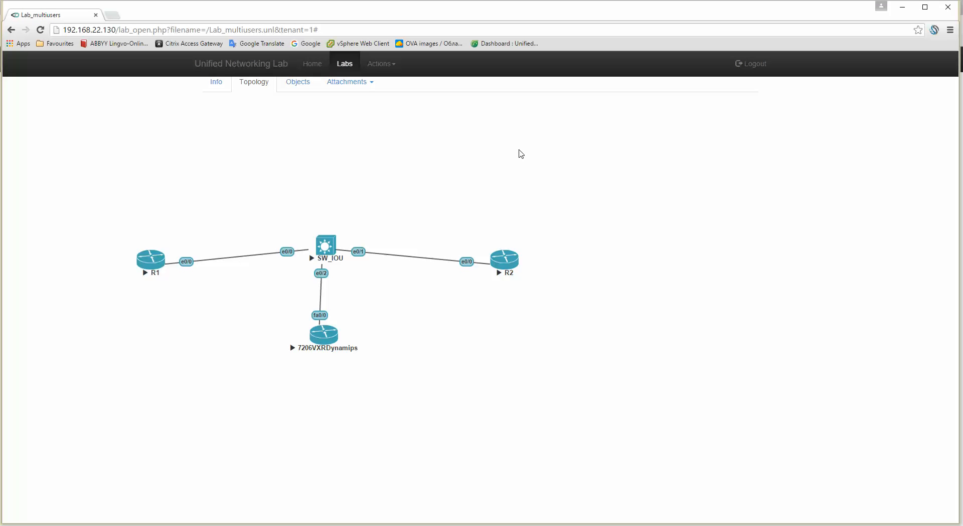
{"action": "left_click", "coordinate": [153, 264]}
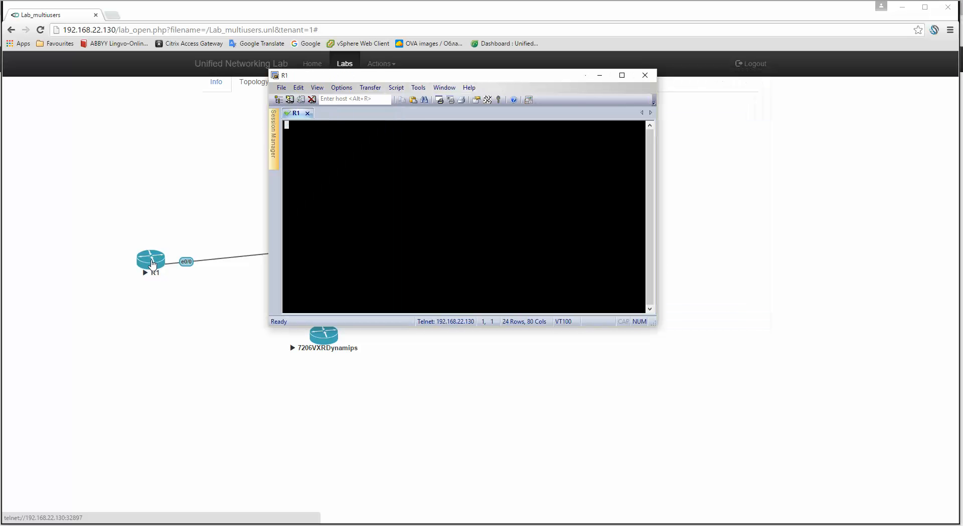
{"action": "key", "text": "Return"}
{"action": "key", "text": "Return"}
{"action": "left_click", "coordinate": [154, 347]}
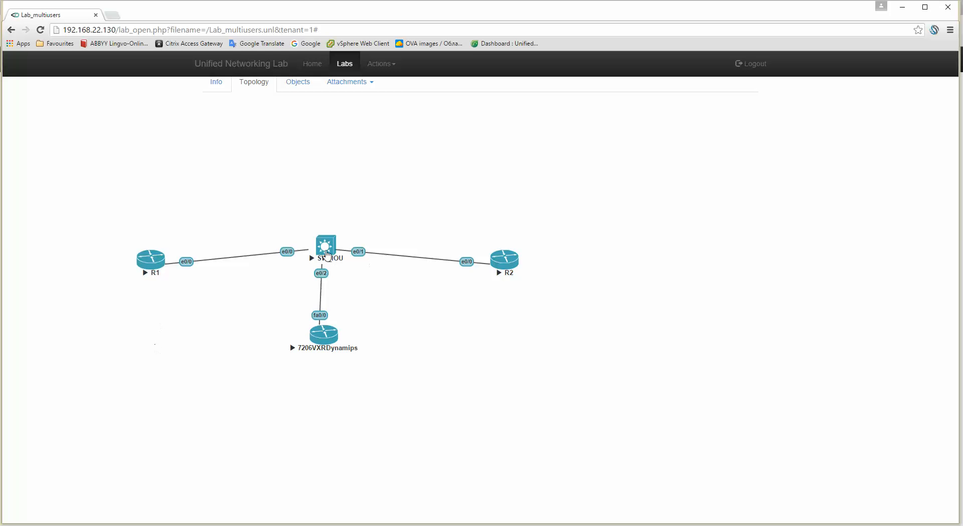
{"action": "left_click", "coordinate": [326, 253]}
{"action": "key", "text": "Return"}
{"action": "key", "text": "Return"}
{"action": "key", "text": "Return"}
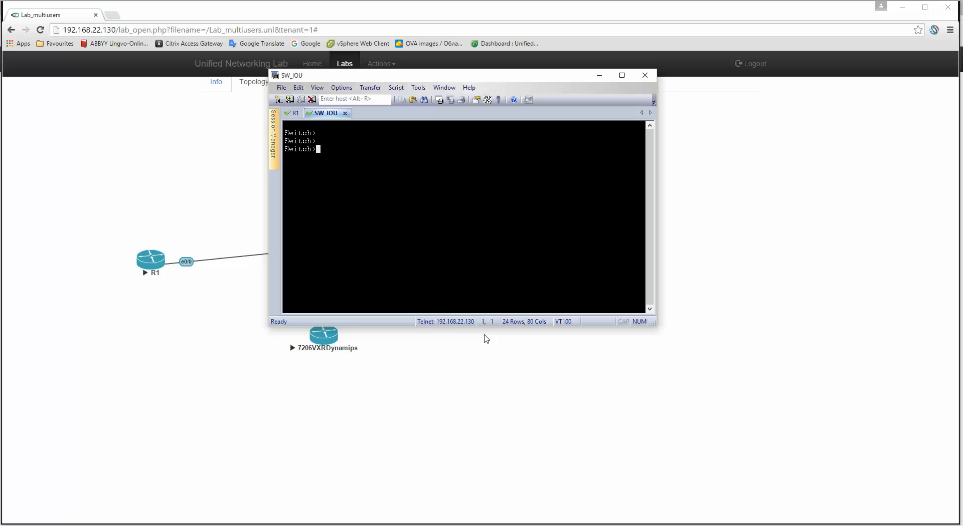
Open consoles to R2 and 7206VXRDynamips from the Chrome tenant's topology.
{"action": "left_click", "coordinate": [476, 370]}
{"action": "left_click", "coordinate": [504, 262]}
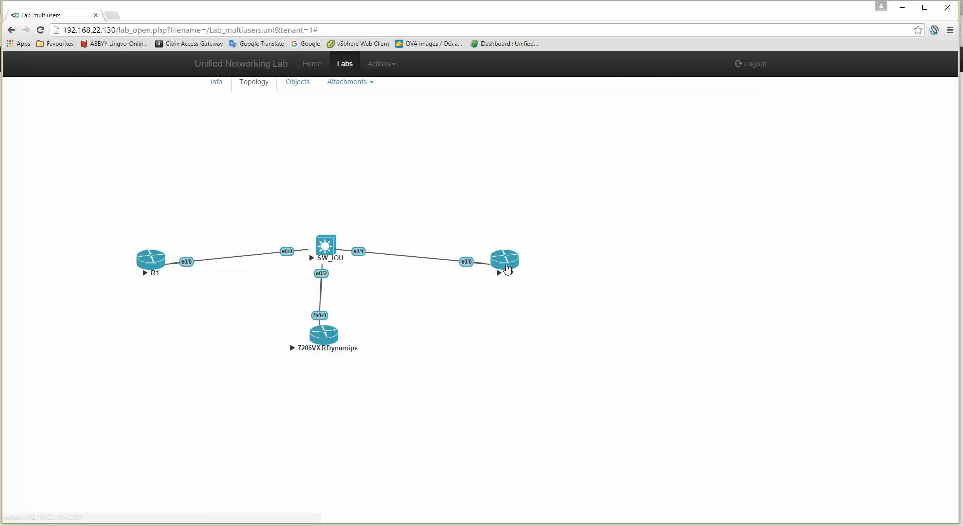
{"action": "key", "text": "Return"}
{"action": "key", "text": "Return"}
{"action": "key", "text": "Return"}
{"action": "left_click", "coordinate": [338, 339]}
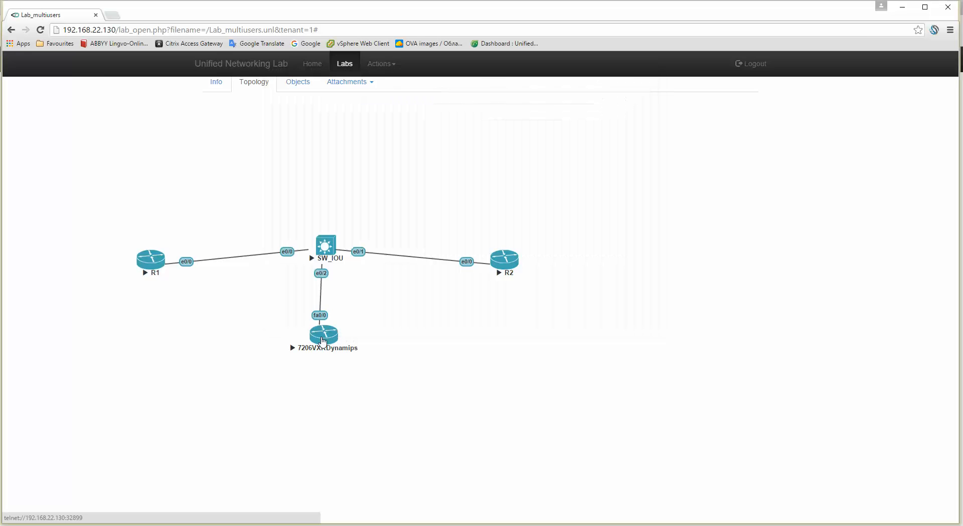
Answer 'no' to the initial configuration dialog on R1 and the SW_IOU switch.
{"action": "left_click", "coordinate": [150, 260]}
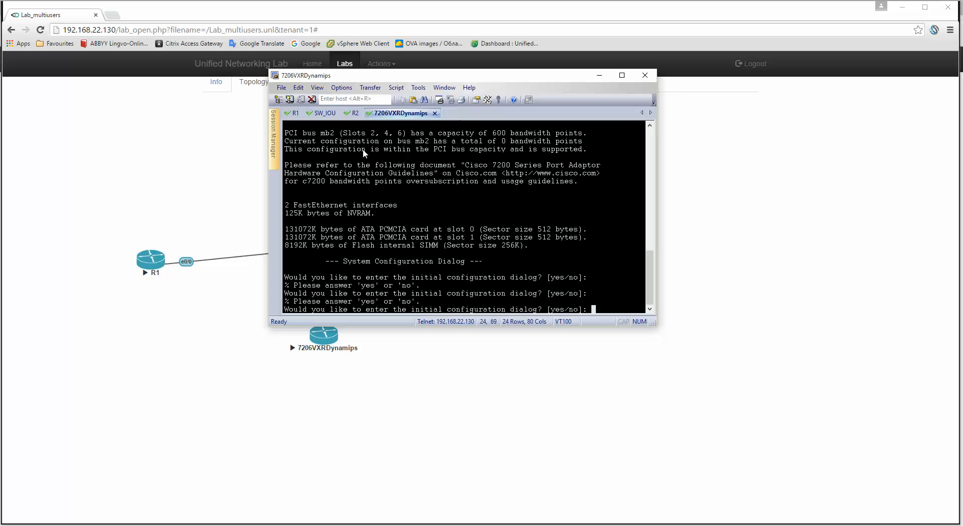
{"action": "type", "text": "no"}
{"action": "key", "text": "Return"}
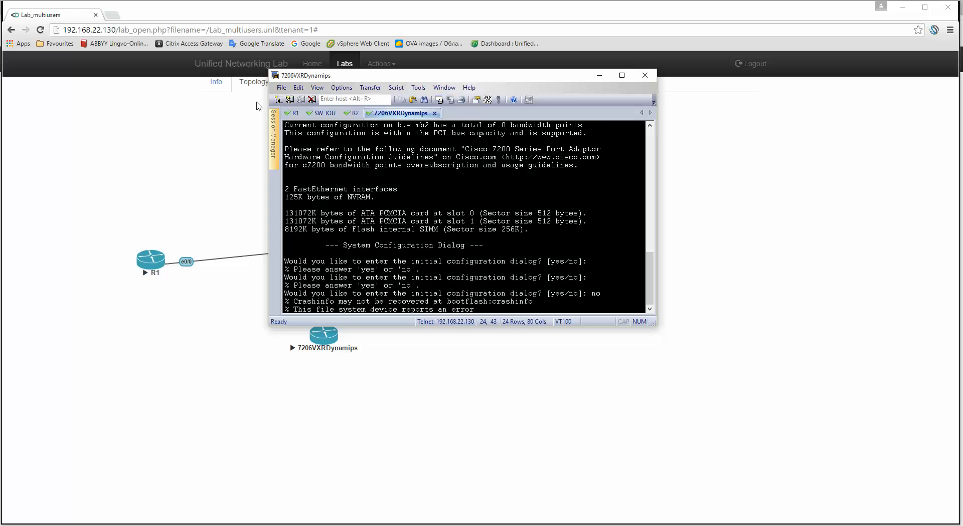
{"action": "left_click", "coordinate": [293, 113]}
{"action": "type", "text": "no"}
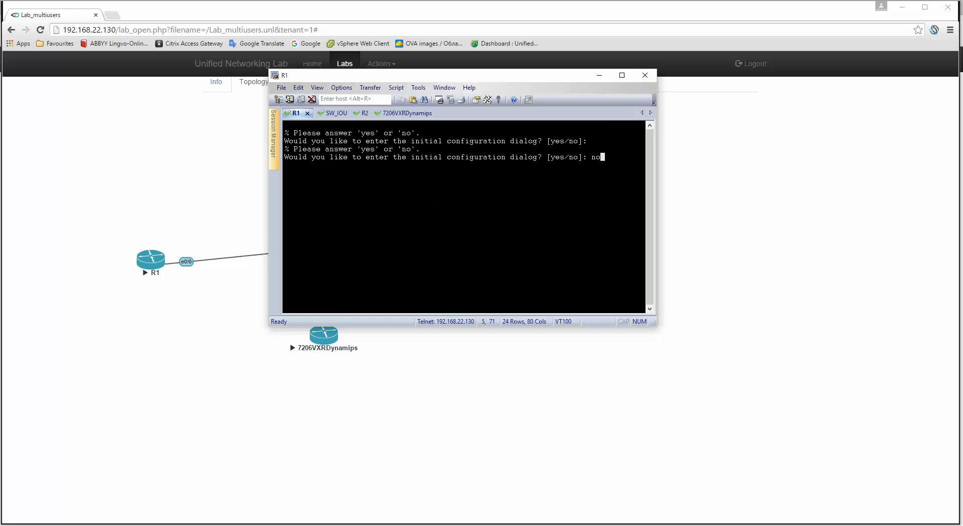
{"action": "key", "text": "Return"}
{"action": "left_click", "coordinate": [327, 113]}
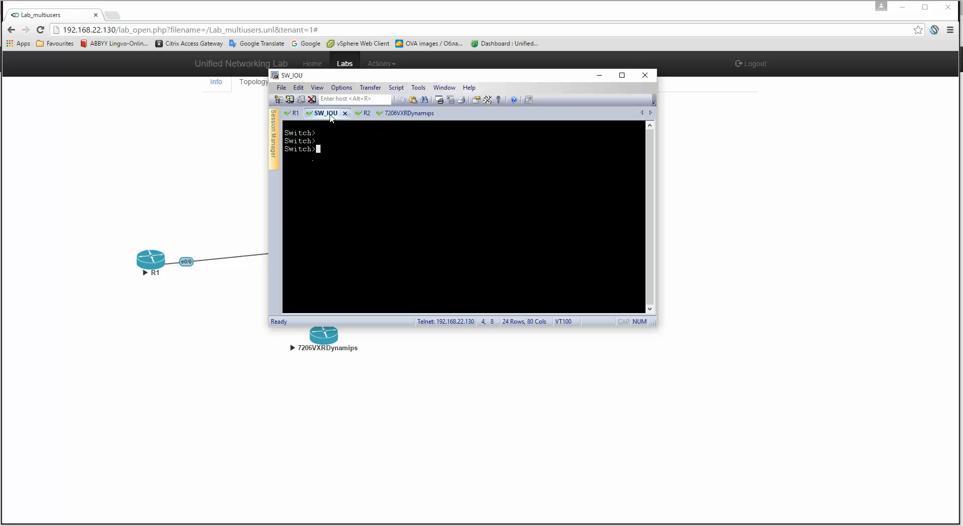
{"action": "key", "text": "Return"}
{"action": "type", "text": "no"}
{"action": "key", "text": "Return"}
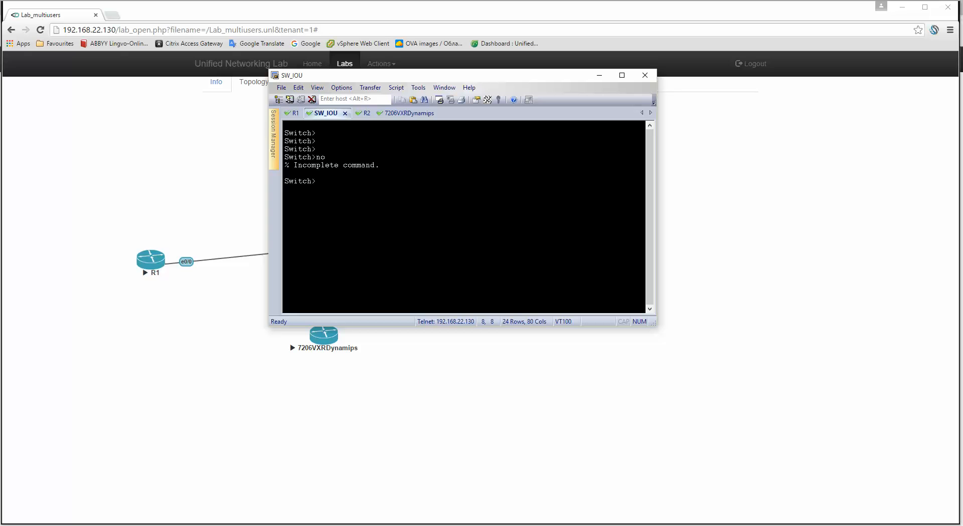
Set the switch hostname to UDSW and save its configuration with wr.
{"action": "type", "text": "en"}
{"action": "key", "text": "Return"}
{"action": "type", "text": "conf t"}
{"action": "key", "text": "Return"}
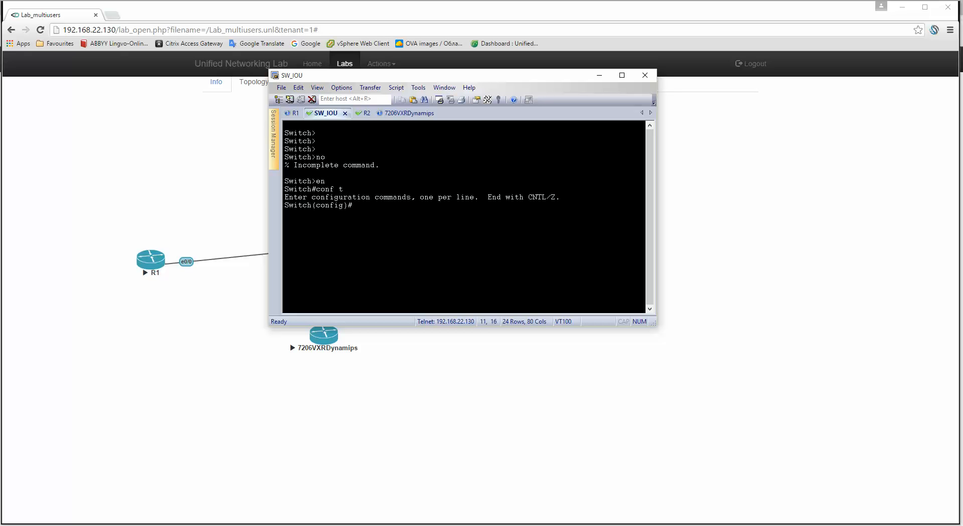
{"action": "type", "text": "host UDSW"}
{"action": "key", "text": "Return"}
{"action": "type", "text": "end"}
{"action": "key", "text": "Return"}
{"action": "key", "text": "Return"}
{"action": "type", "text": "wr"}
{"action": "key", "text": "Return"}
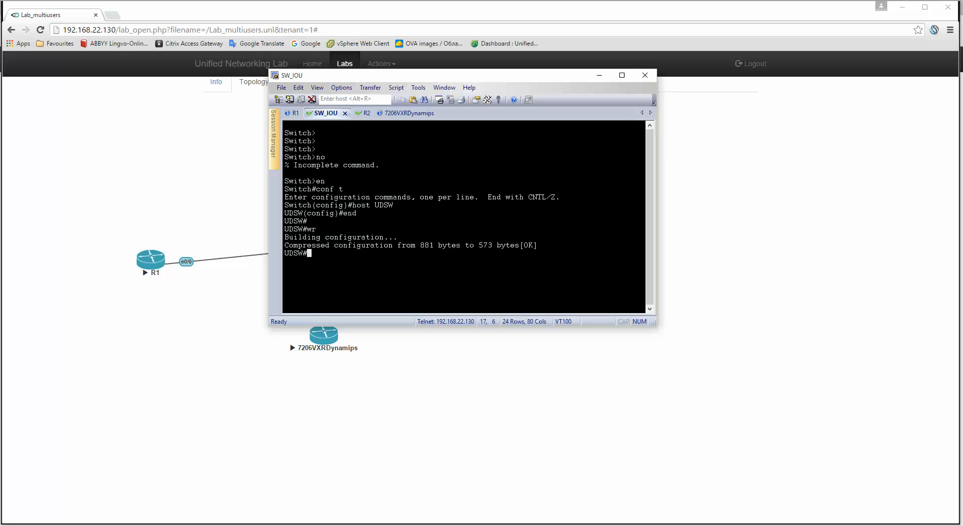
Set R1's hostname to UDR1 and save its configuration with wr.
{"action": "left_click", "coordinate": [294, 113]}
{"action": "key", "text": "Return"}
{"action": "key", "text": "Return"}
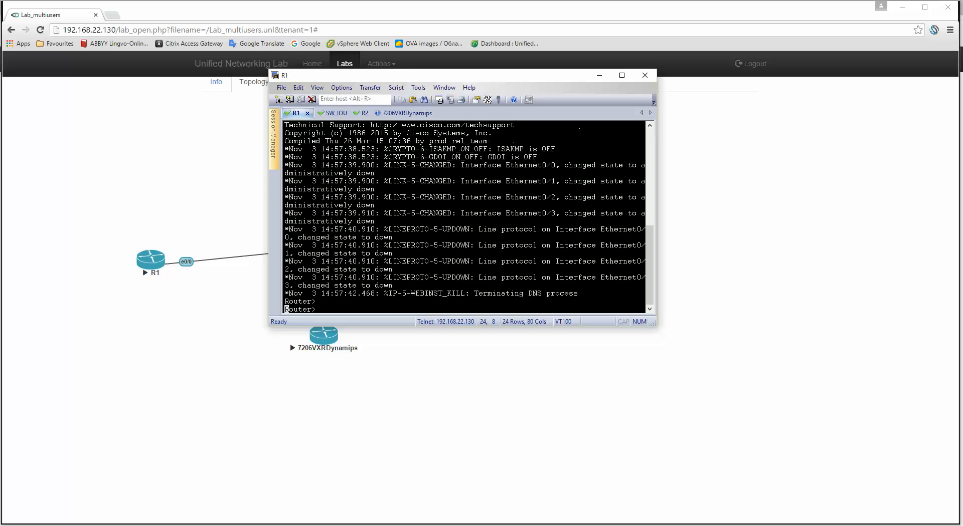
{"action": "type", "text": "en"}
{"action": "key", "text": "Return"}
{"action": "type", "text": "conf t"}
{"action": "key", "text": "Return"}
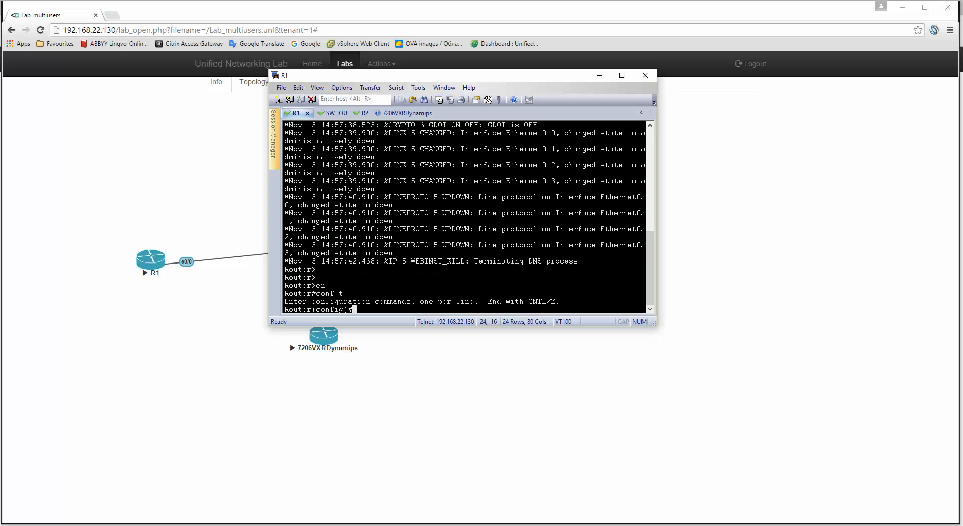
{"action": "type", "text": "host UDR1"}
{"action": "key", "text": "Return"}
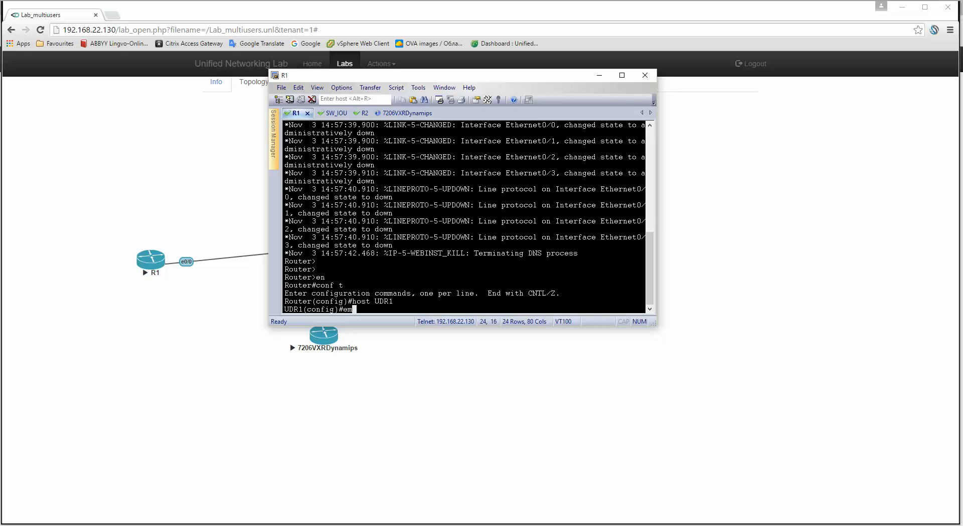
{"action": "type", "text": "end"}
{"action": "key", "text": "Return"}
{"action": "type", "text": "wr"}
{"action": "key", "text": "Return"}
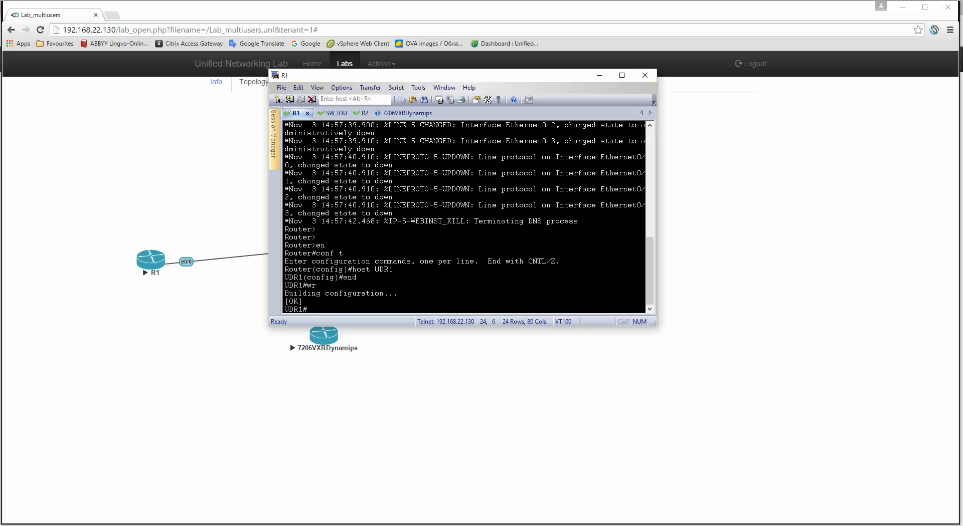
{"action": "left_click", "coordinate": [362, 114]}
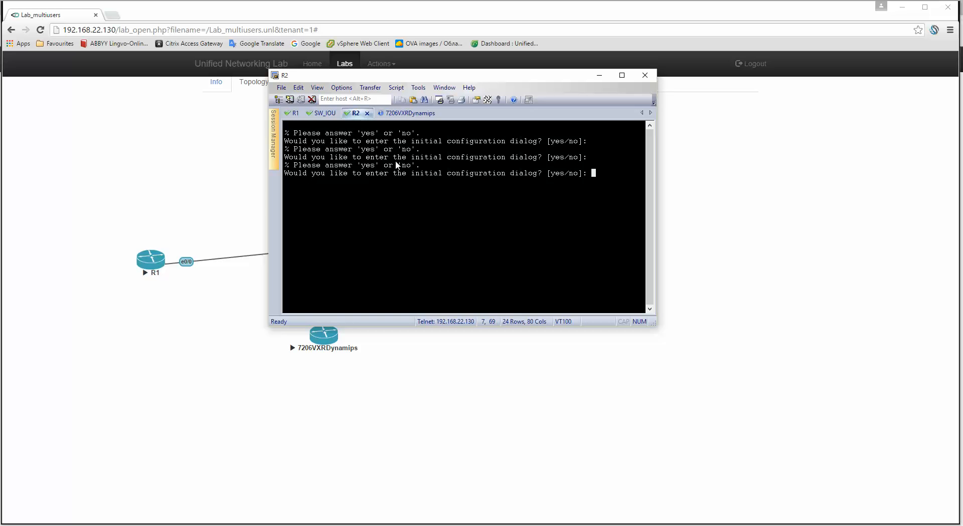
Decline R2's setup dialog, then rename the 7206 router to UD7206VXR and save it.
{"action": "type", "text": "no"}
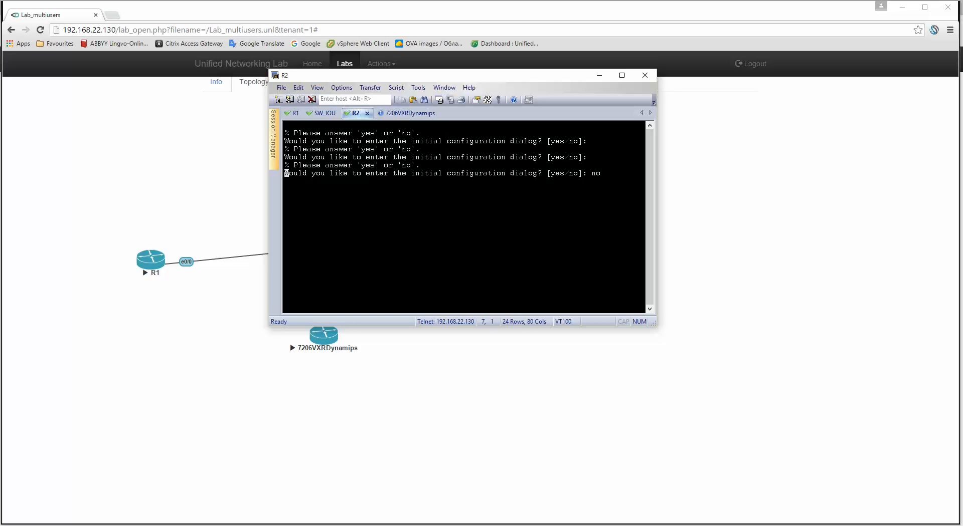
{"action": "left_click", "coordinate": [403, 115]}
{"action": "key", "text": "Return"}
{"action": "key", "text": "Return"}
{"action": "type", "text": "en"}
{"action": "key", "text": "Return"}
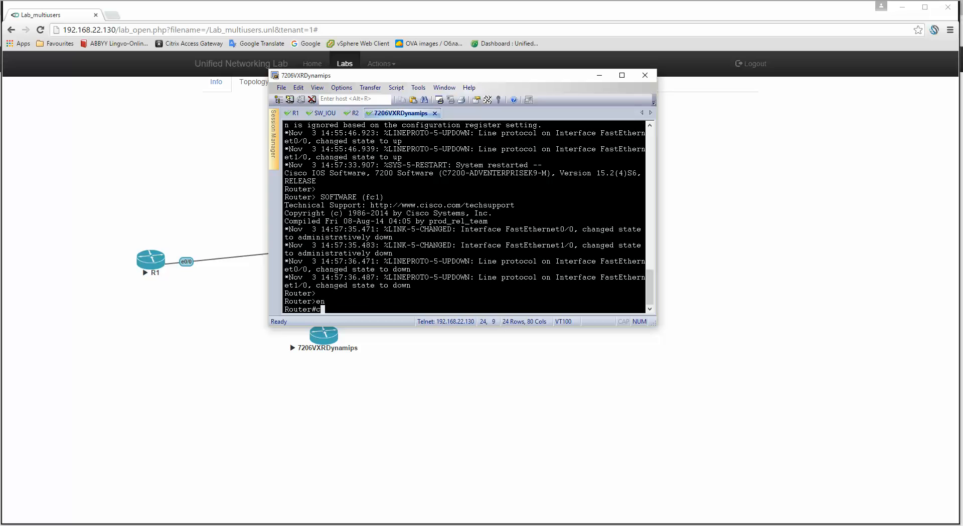
{"action": "type", "text": "conf t"}
{"action": "key", "text": "Return"}
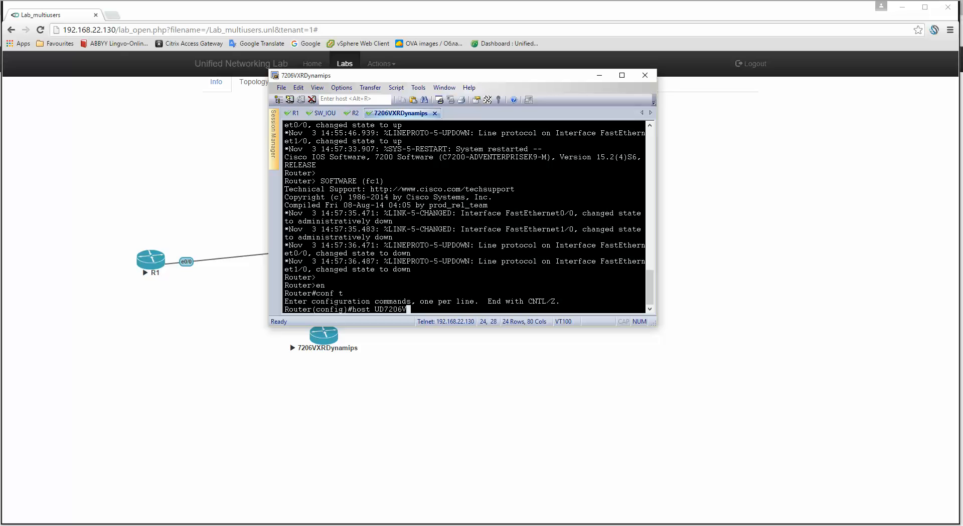
{"action": "type", "text": "host UD7206VXR"}
{"action": "key", "text": "Return"}
{"action": "type", "text": "end"}
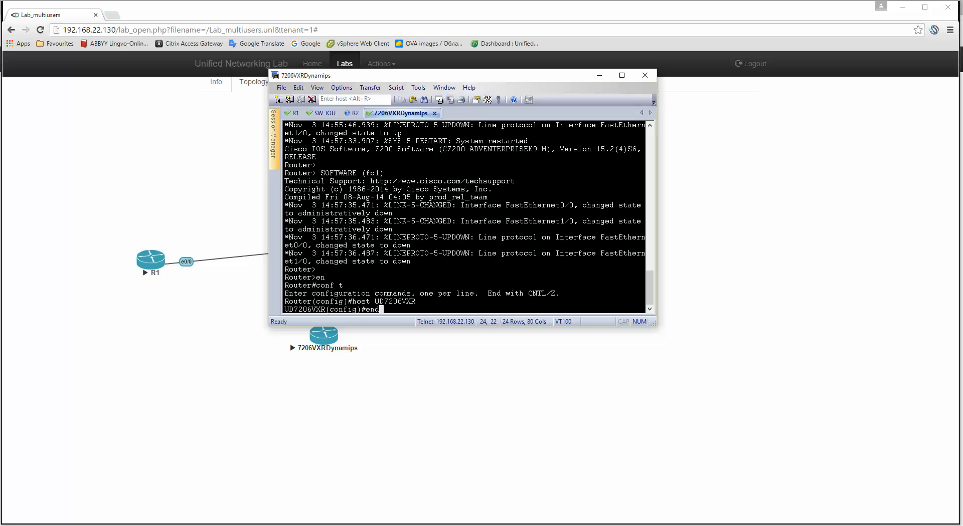
{"action": "key", "text": "Return"}
{"action": "type", "text": "wr"}
{"action": "key", "text": "Return"}
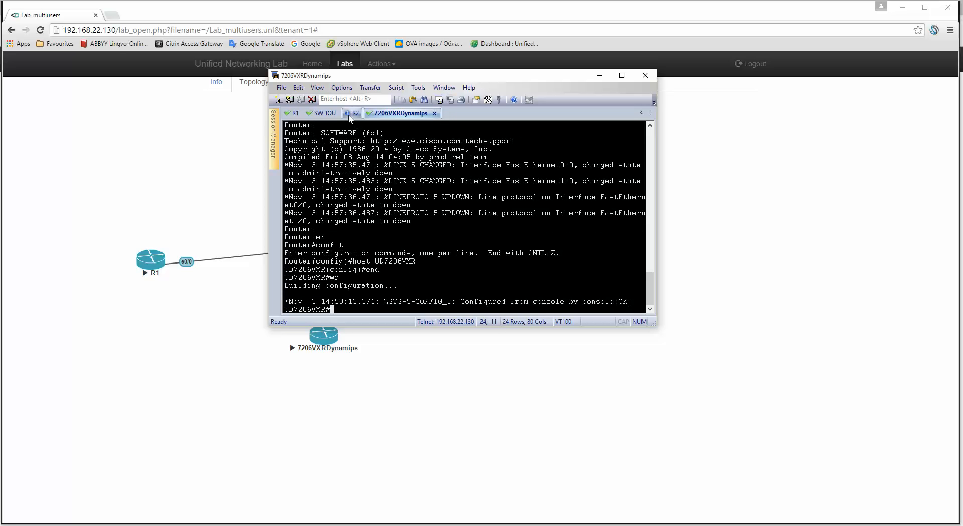
Rename R2 to UDR2, save its configuration, and close the SecureCRT window.
{"action": "left_click", "coordinate": [350, 117]}
{"action": "key", "text": "Return"}
{"action": "key", "text": "Return"}
{"action": "key", "text": "Return"}
{"action": "key", "text": "Return"}
{"action": "type", "text": "en"}
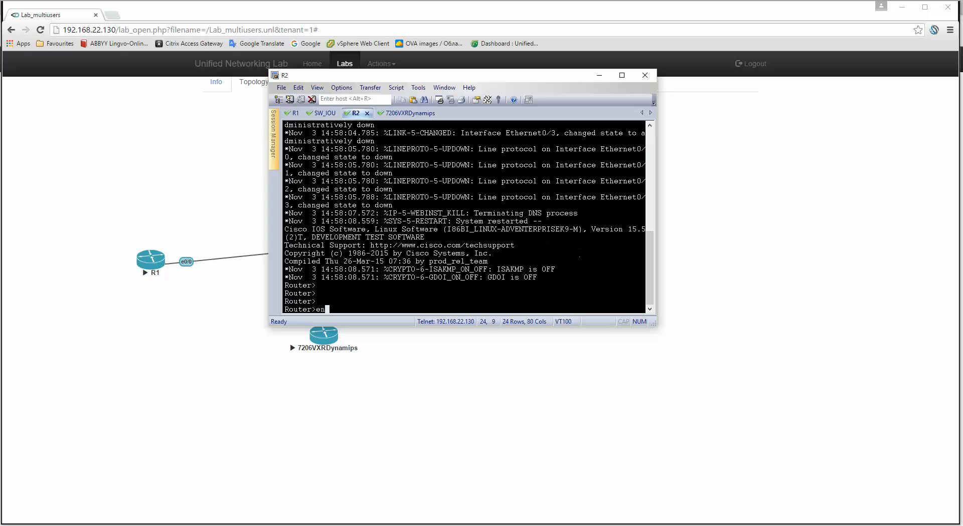
{"action": "key", "text": "Return"}
{"action": "type", "text": "conf t"}
{"action": "key", "text": "Return"}
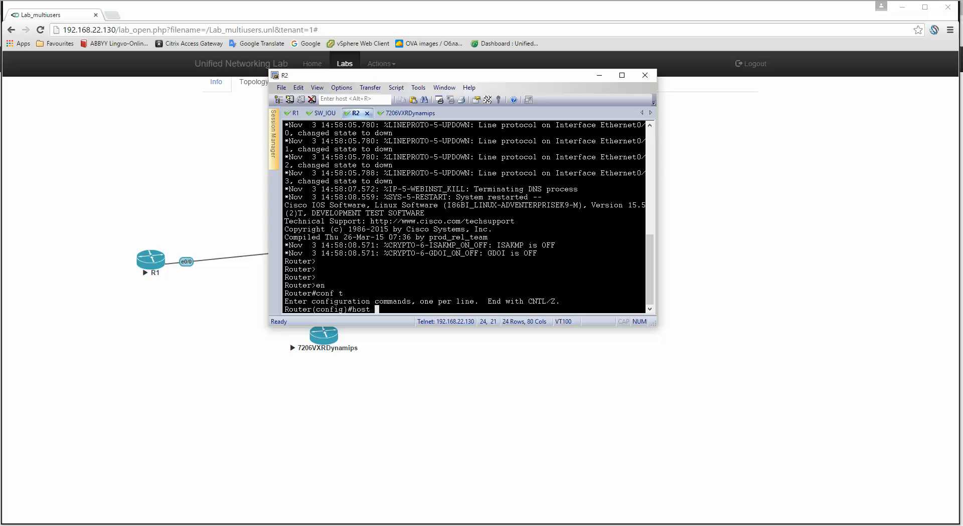
{"action": "type", "text": "R2"}
{"action": "key", "text": "Left"}
{"action": "key", "text": "BackSpace"}
{"action": "key", "text": "Return"}
{"action": "key", "text": "Return"}
{"action": "key", "text": "Return"}
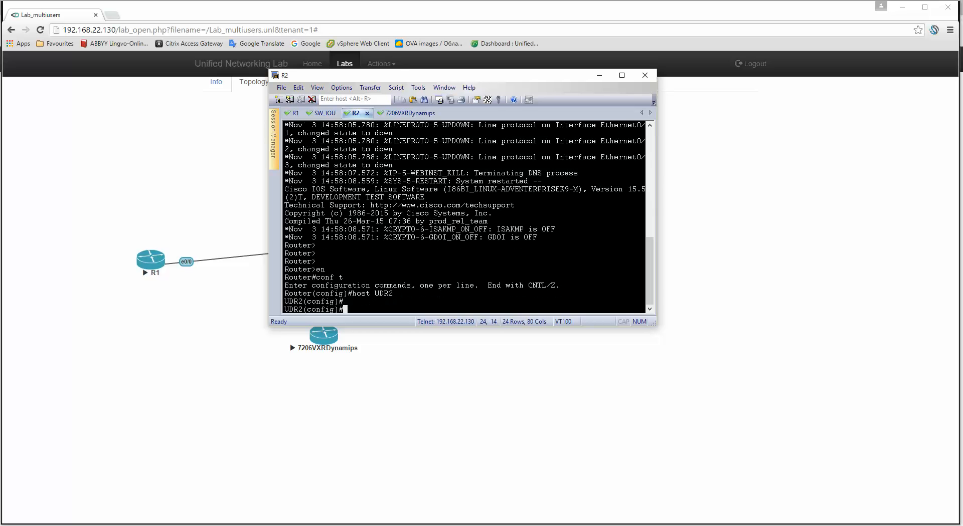
{"action": "type", "text": "end"}
{"action": "key", "text": "Return"}
{"action": "type", "text": "wr"}
{"action": "key", "text": "Return"}
{"action": "key", "text": "Return"}
{"action": "key", "text": "Return"}
{"action": "key", "text": "Return"}
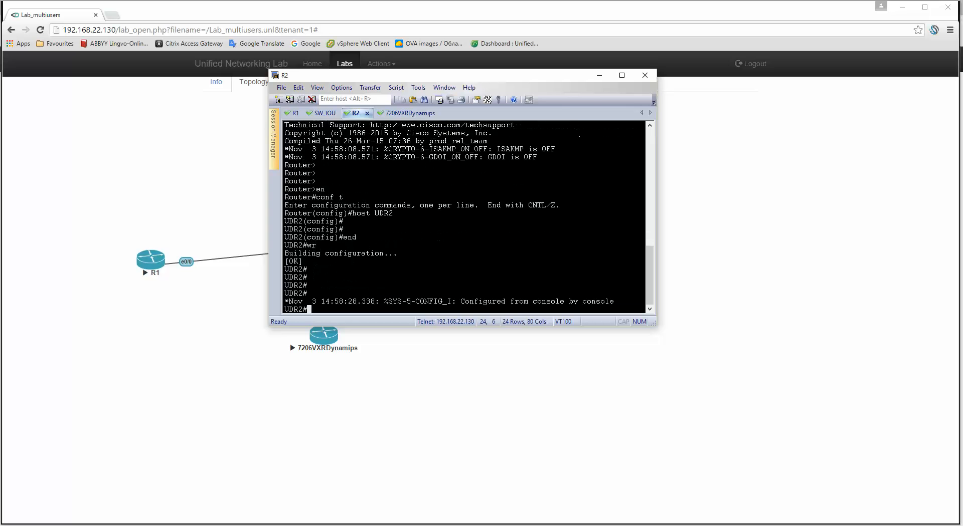
{"action": "key", "text": "Return"}
{"action": "key", "text": "Return"}
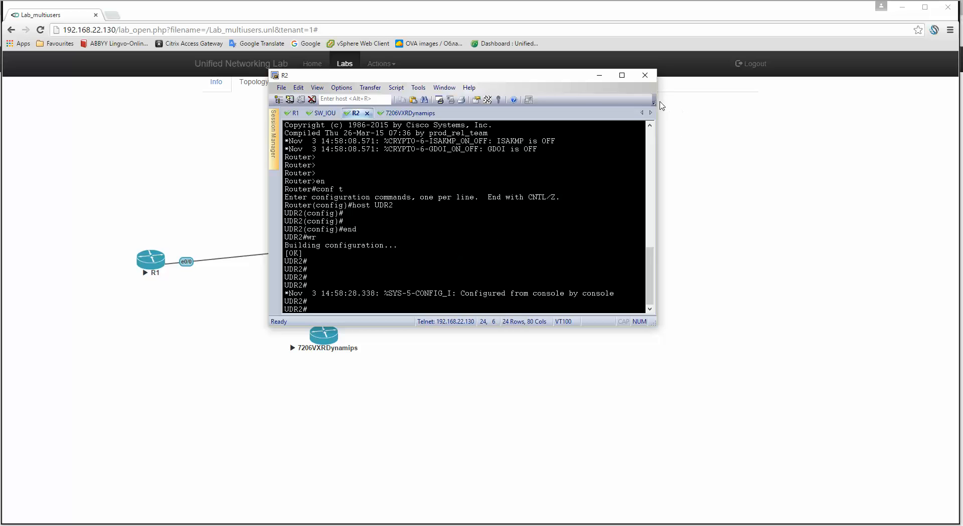
{"action": "left_click", "coordinate": [645, 75]}
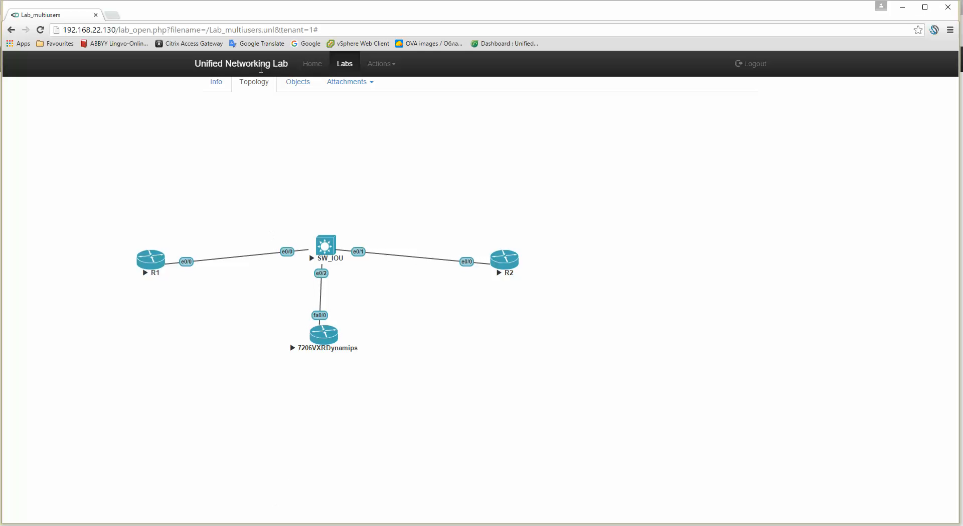
In tenant 0's lab view, open R1's console, confirm the R1# prompt, and close it.
{"action": "left_click", "coordinate": [196, 525]}
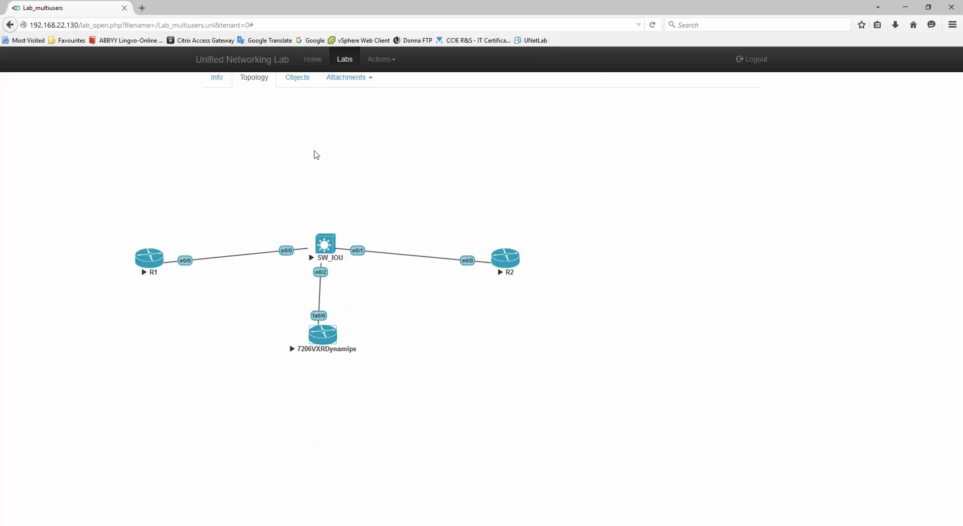
{"action": "left_click", "coordinate": [147, 267]}
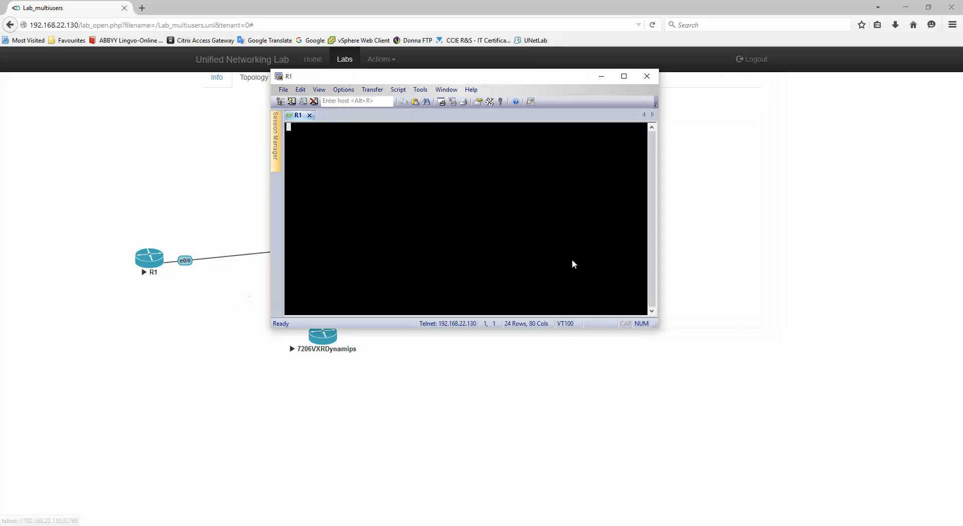
{"action": "key", "text": "Return"}
{"action": "key", "text": "Return"}
{"action": "key", "text": "Return"}
{"action": "key", "text": "Return"}
{"action": "key", "text": "Return"}
{"action": "key", "text": "Return"}
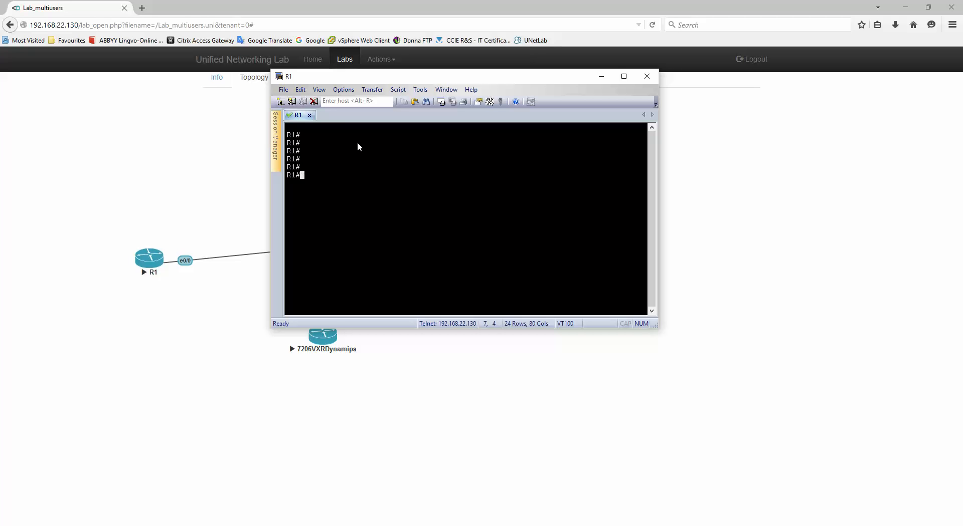
{"action": "left_click", "coordinate": [203, 178]}
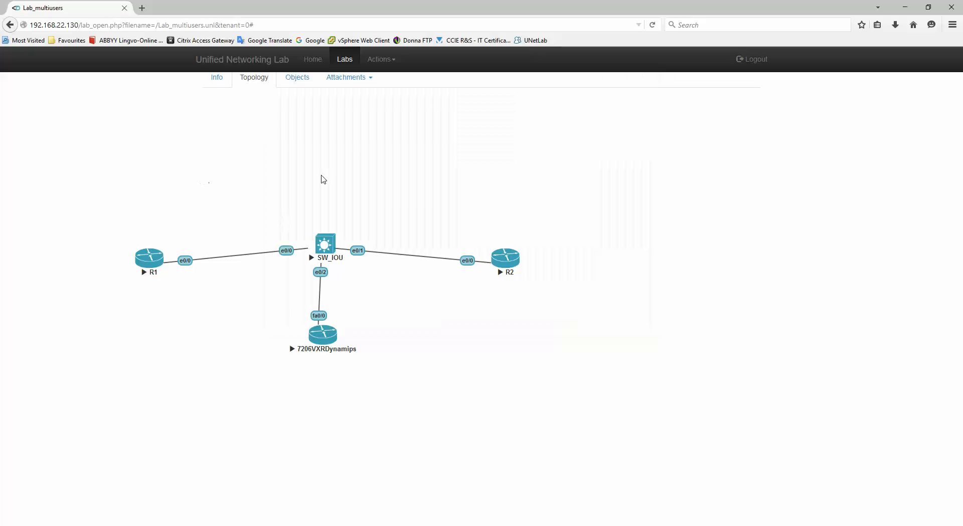
Stop all nodes in tenant 0's Lab_multiusers lab, then return to the tenant 1 window.
{"action": "left_click", "coordinate": [375, 62]}
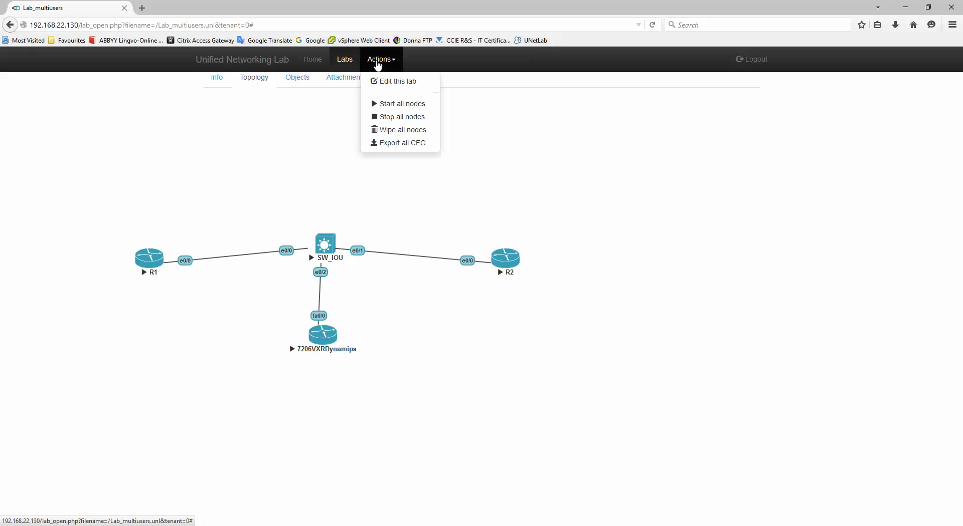
{"action": "left_click", "coordinate": [398, 118]}
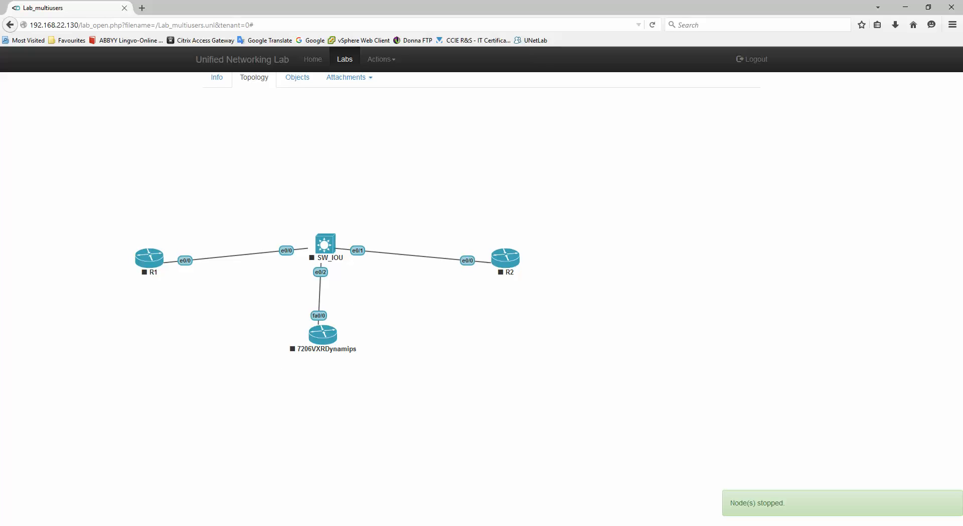
{"action": "left_click", "coordinate": [255, 525]}
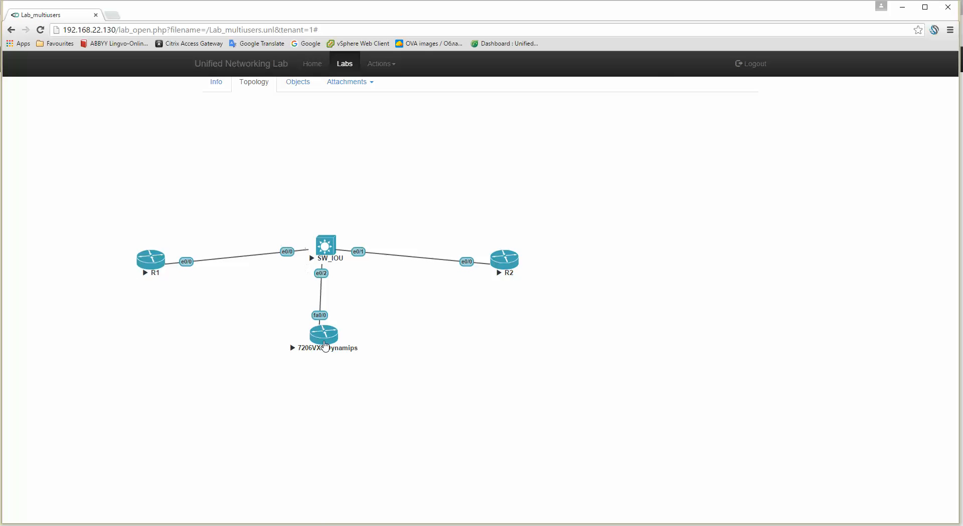
Open tenant 1's R1 console to confirm the UDR1# prompt, then close the console window.
{"action": "left_click", "coordinate": [149, 260]}
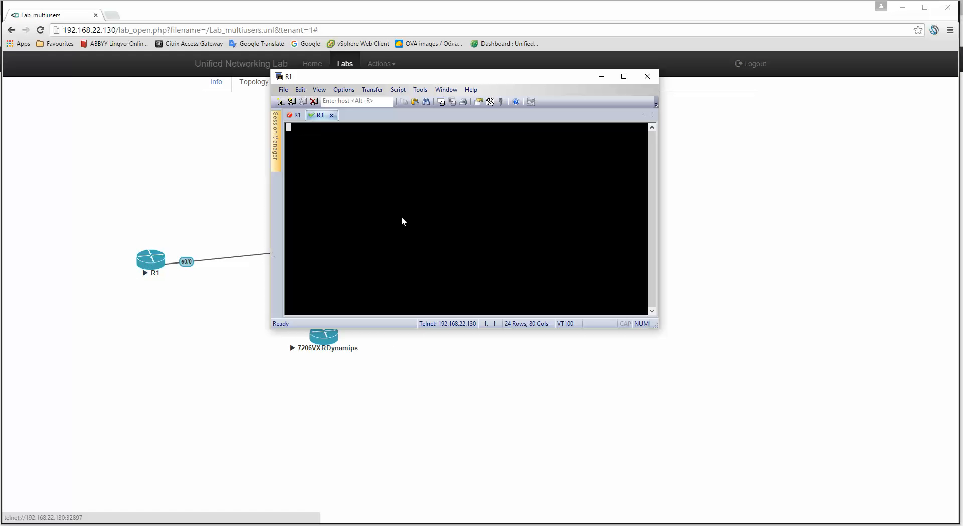
{"action": "key", "text": "Return"}
{"action": "key", "text": "Return"}
{"action": "key", "text": "Return"}
{"action": "key", "text": "Return"}
{"action": "key", "text": "Return"}
{"action": "key", "text": "Return"}
{"action": "key", "text": "Return"}
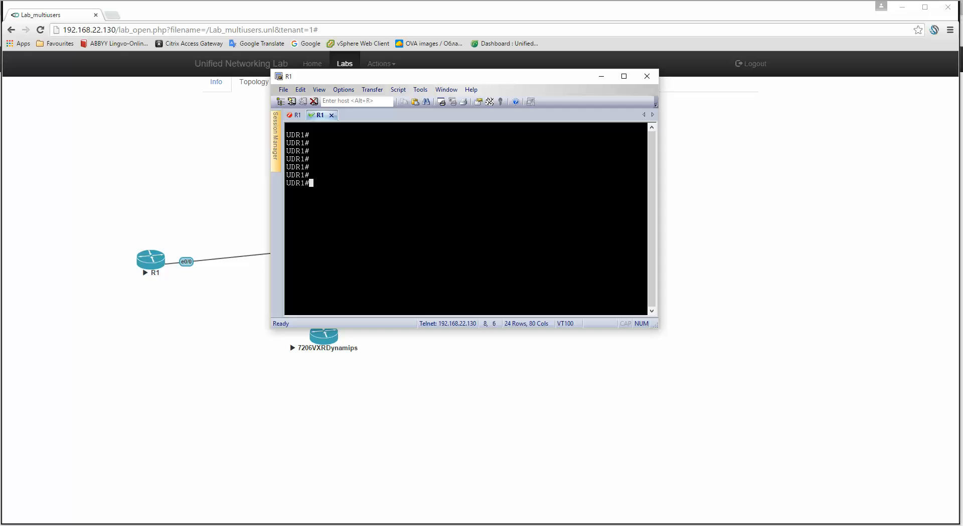
{"action": "left_click", "coordinate": [309, 115]}
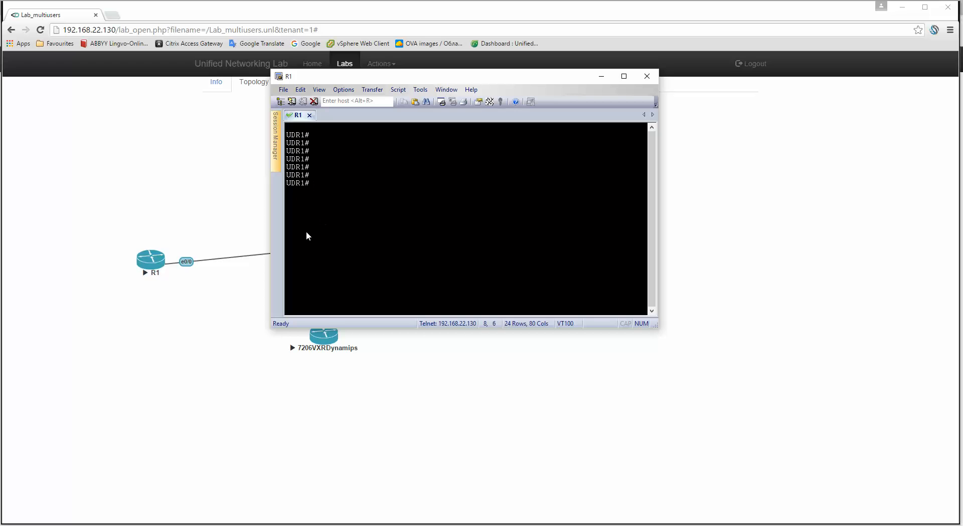
{"action": "left_click", "coordinate": [125, 178]}
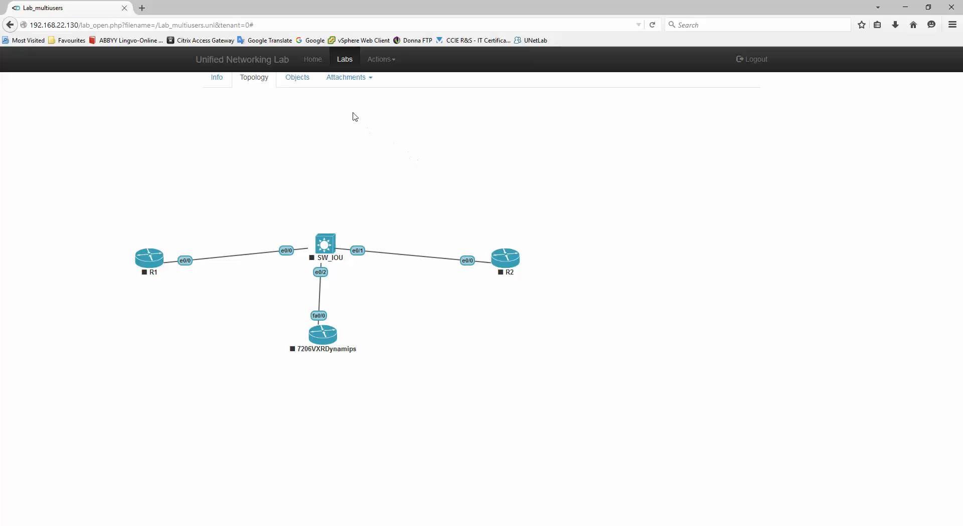
Check the STATUS page showing 3 running IOL nodes and 1 running Dynamips node.
{"action": "left_click", "coordinate": [312, 60]}
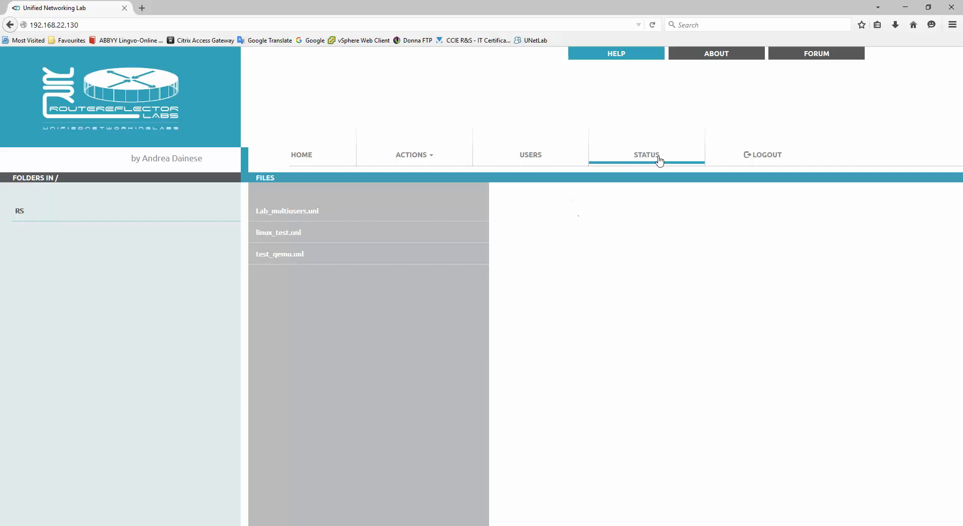
{"action": "left_click", "coordinate": [642, 157]}
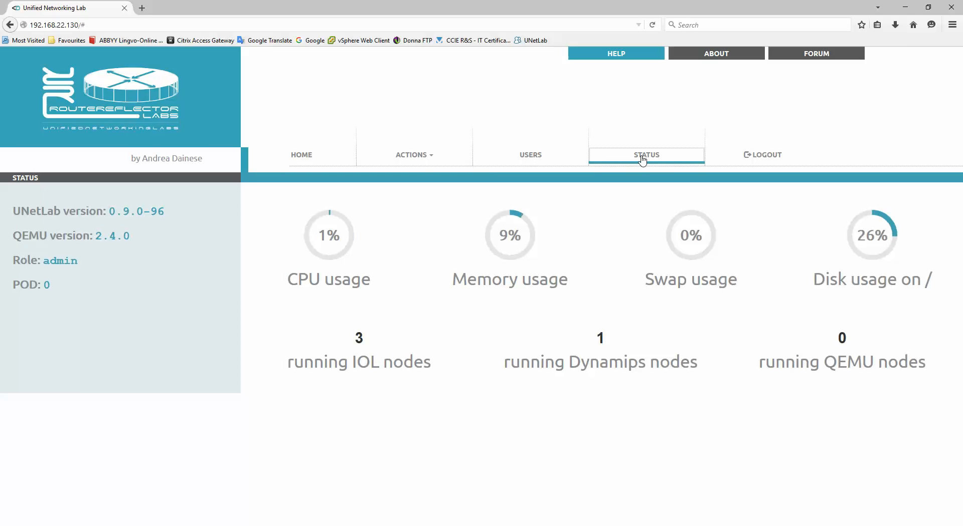
{"action": "double_click", "coordinate": [357, 338]}
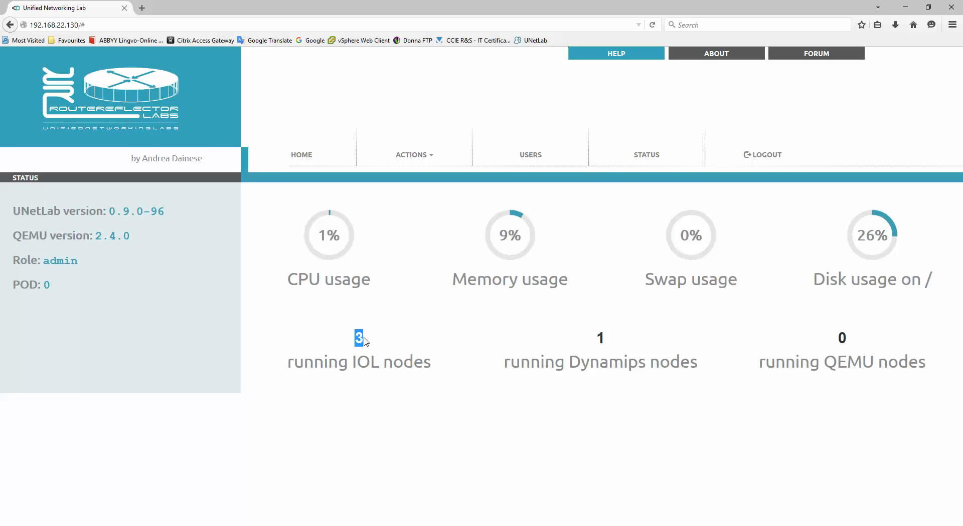
{"action": "double_click", "coordinate": [600, 339]}
{"action": "left_click", "coordinate": [608, 344]}
{"action": "left_click_drag", "start_coordinate": [597, 342], "coordinate": [620, 341]}
{"action": "left_click", "coordinate": [477, 320]}
{"action": "left_click", "coordinate": [422, 155]}
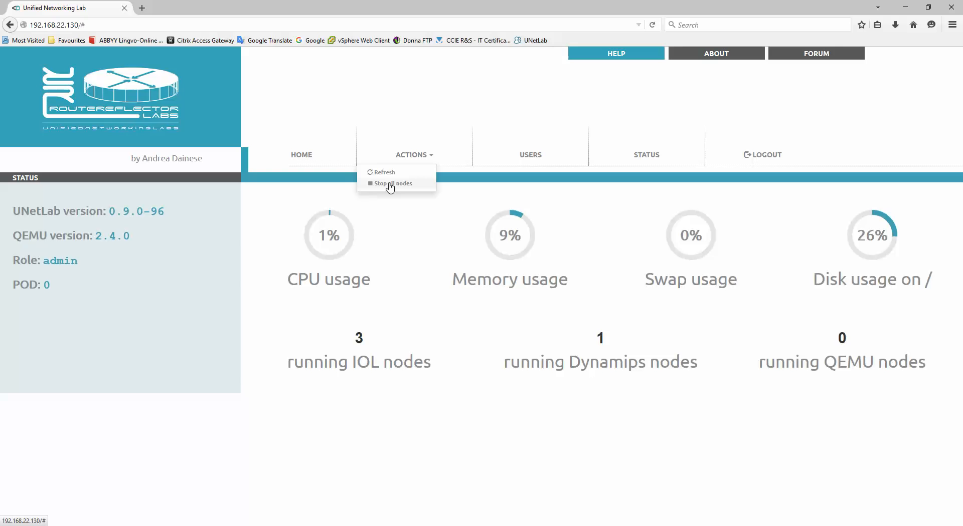
Show the users table listing three accounts on pods 2, 1 and 0.
{"action": "left_click", "coordinate": [530, 159]}
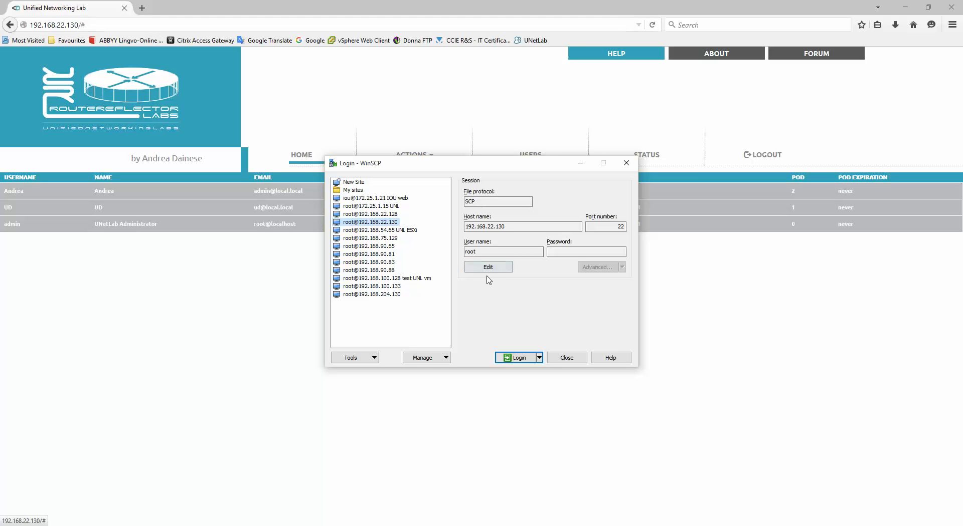
Log in to the UNetLab server as root in WinSCP and browse to /opt/unetlab/data.
{"action": "left_click", "coordinate": [513, 358]}
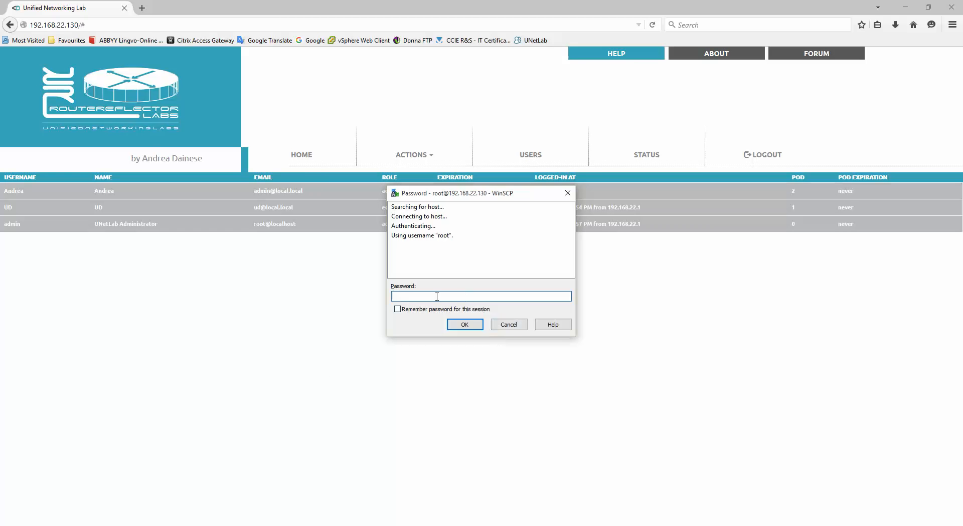
{"action": "key", "text": "Return"}
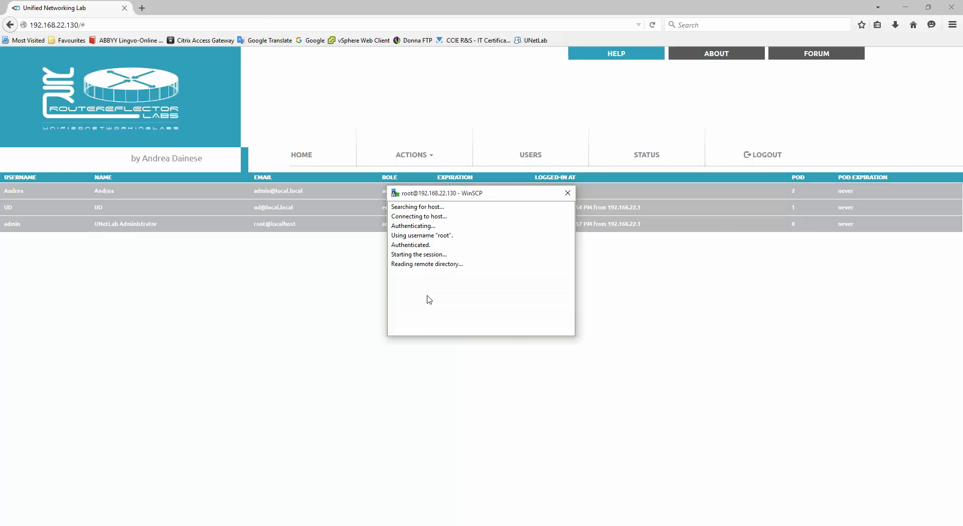
{"action": "double_click", "coordinate": [505, 219]}
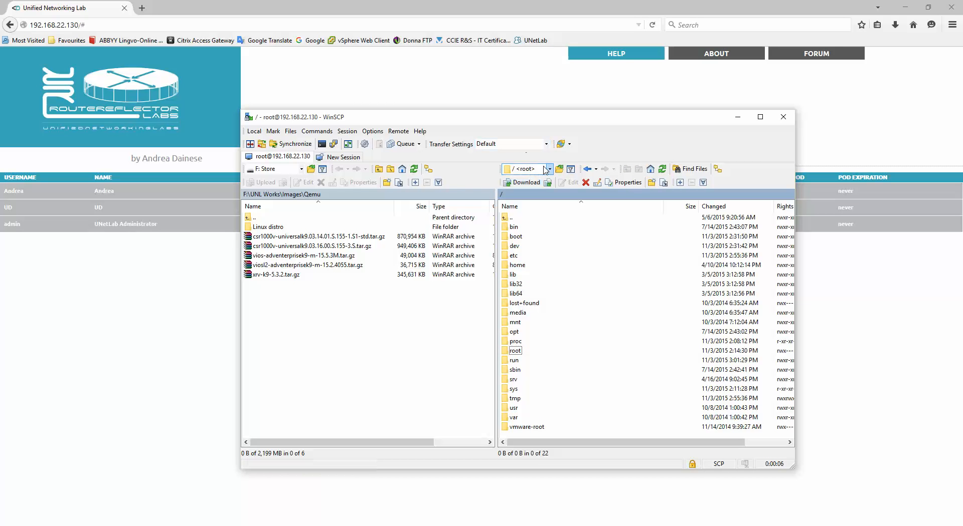
{"action": "double_click", "coordinate": [515, 332]}
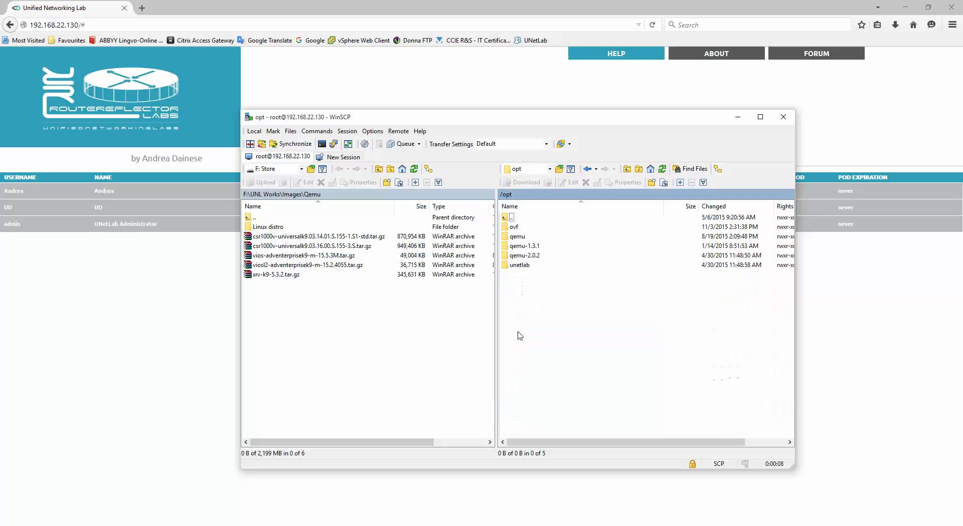
{"action": "left_click", "coordinate": [524, 266]}
{"action": "double_click", "coordinate": [524, 267]}
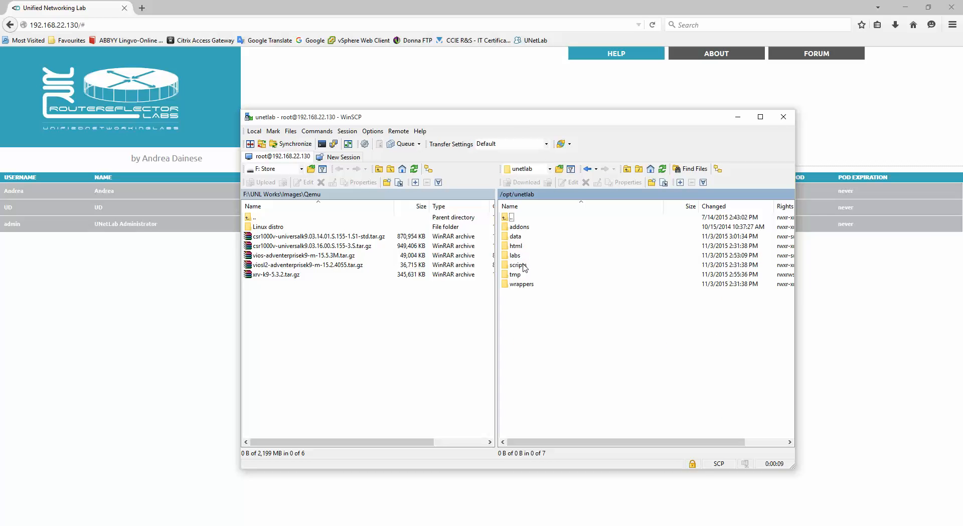
{"action": "double_click", "coordinate": [527, 237]}
Delete database.sdb and confirm the deletion.
{"action": "left_click", "coordinate": [528, 248]}
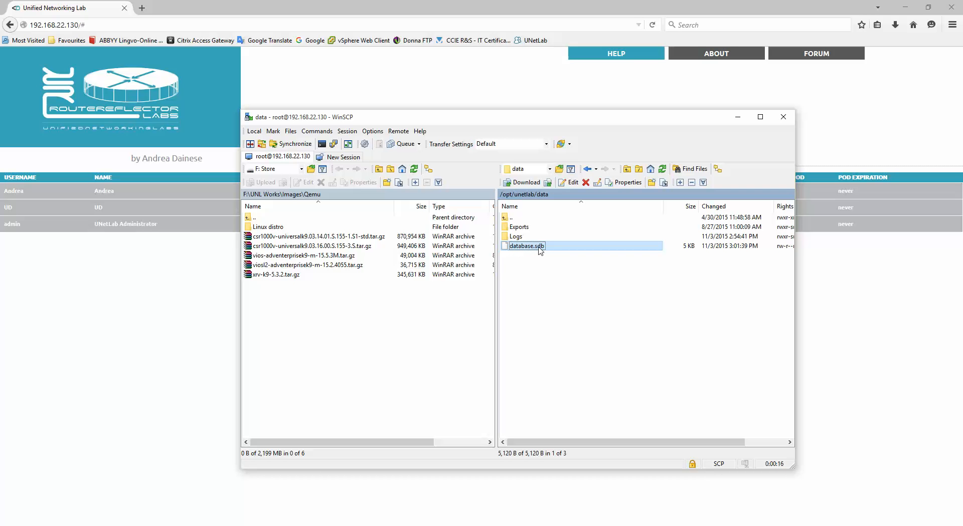
{"action": "left_click", "coordinate": [585, 182]}
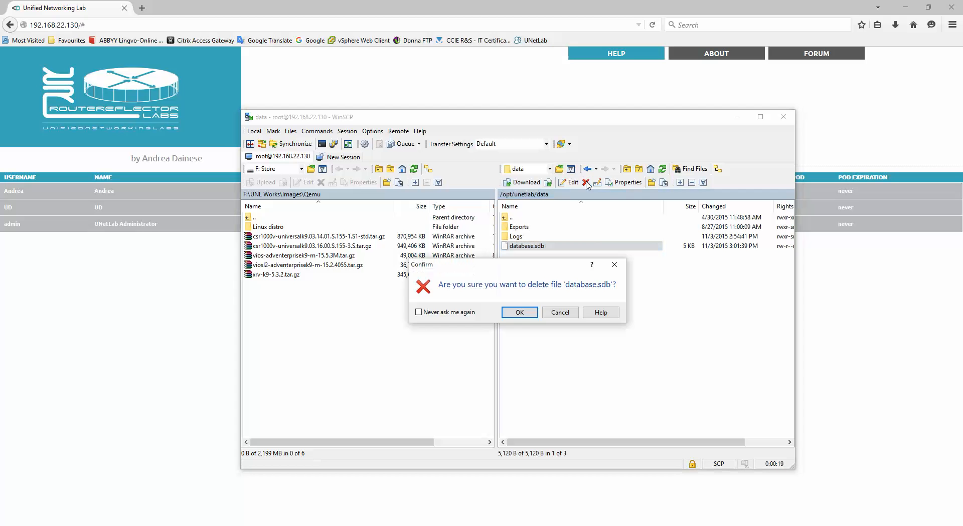
{"action": "left_click", "coordinate": [520, 313]}
Close WinSCP, the Firefox window and the Chrome window with the old lab.
{"action": "left_click", "coordinate": [783, 116]}
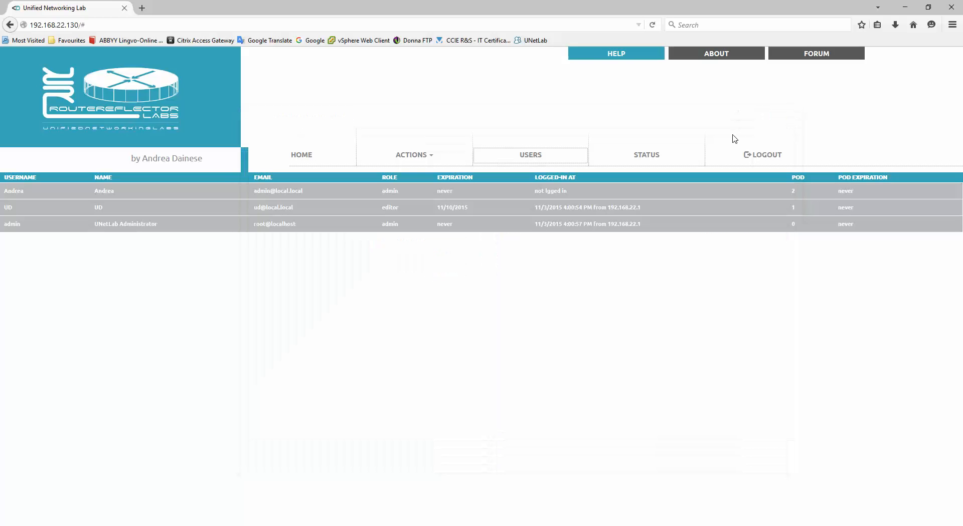
{"action": "left_click_drag", "start_coordinate": [87, 25], "coordinate": [29, 25]}
{"action": "key", "text": "ctrl+c"}
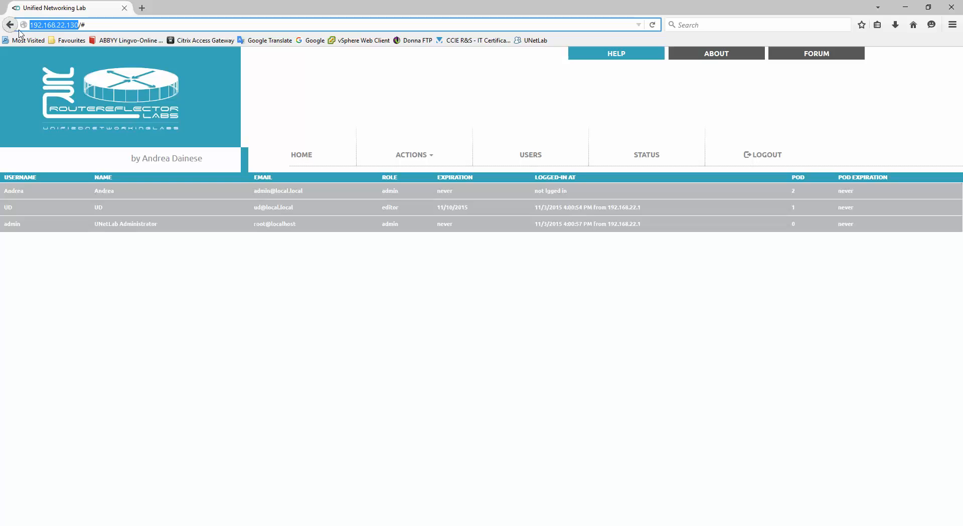
{"action": "left_click", "coordinate": [125, 8]}
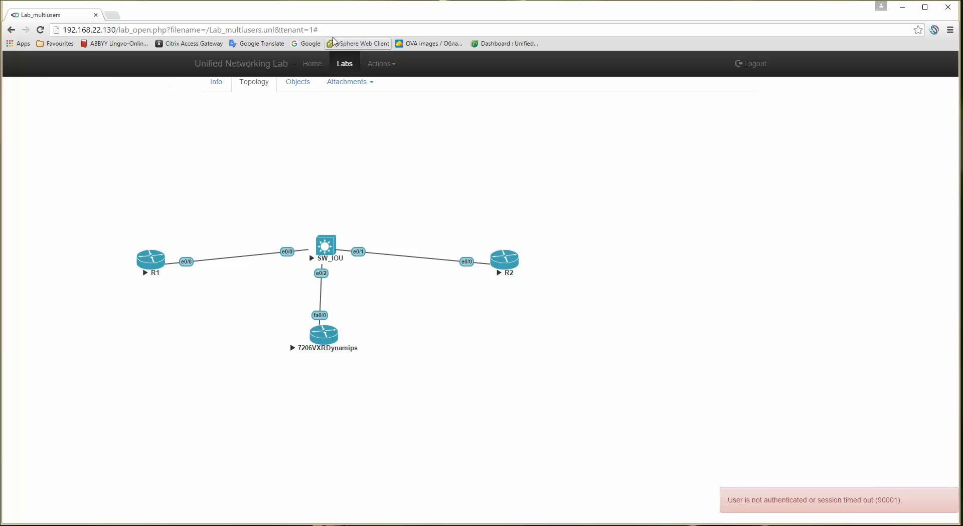
{"action": "left_click", "coordinate": [947, 7]}
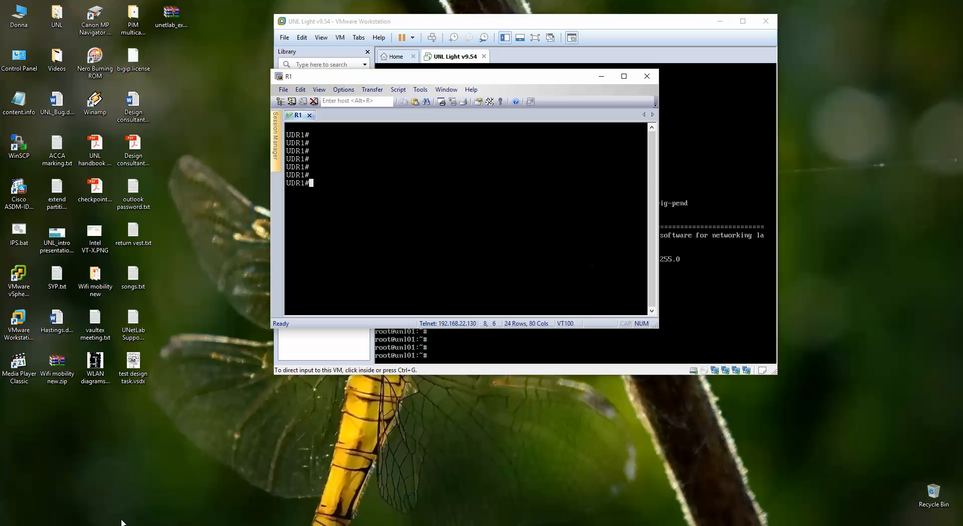
Open the UNetLab server address in Firefox, log in as admin, and view the users list.
{"action": "left_click", "coordinate": [189, 159]}
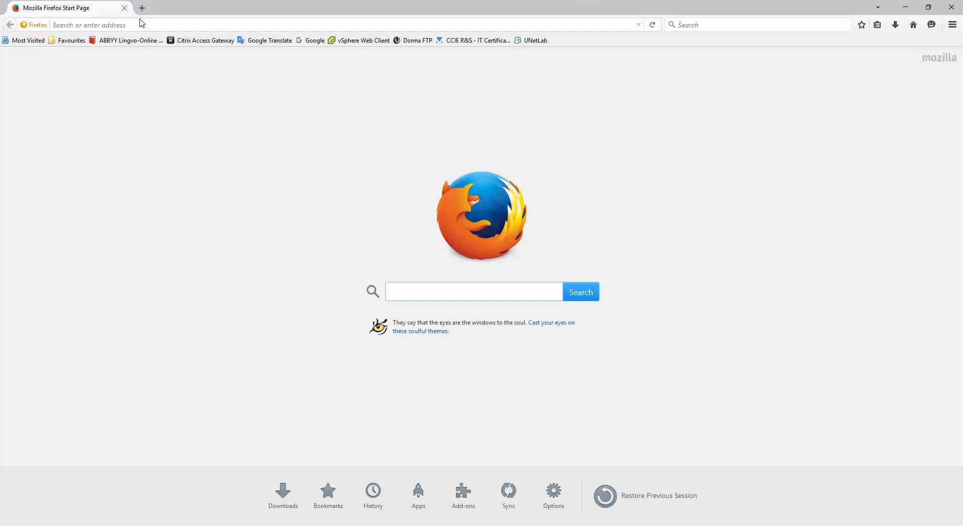
{"action": "left_click", "coordinate": [137, 26]}
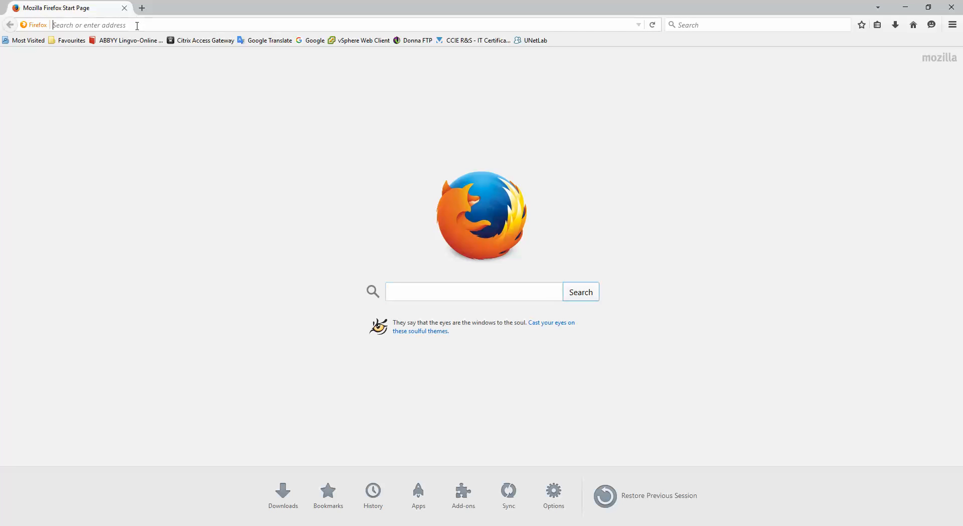
{"action": "key", "text": "ctrl+v"}
{"action": "key", "text": "Return"}
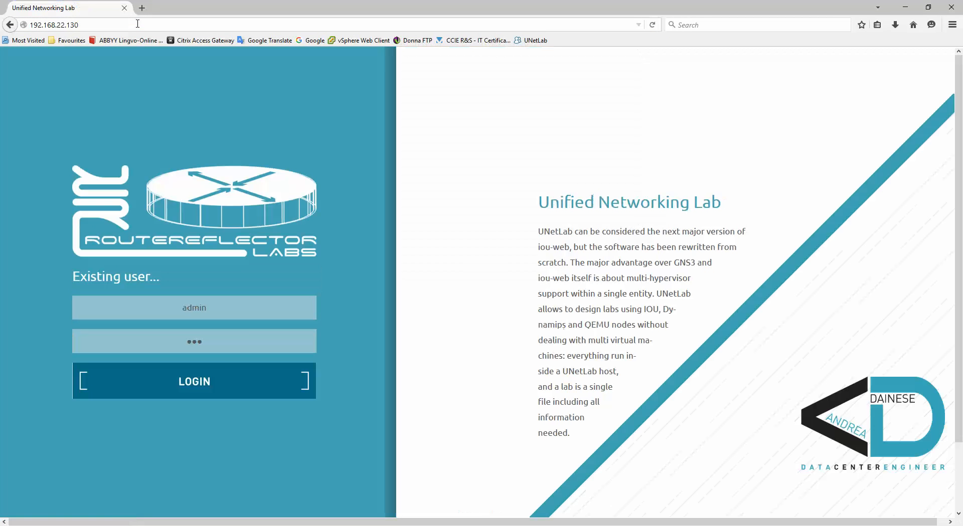
{"action": "left_click", "coordinate": [201, 383]}
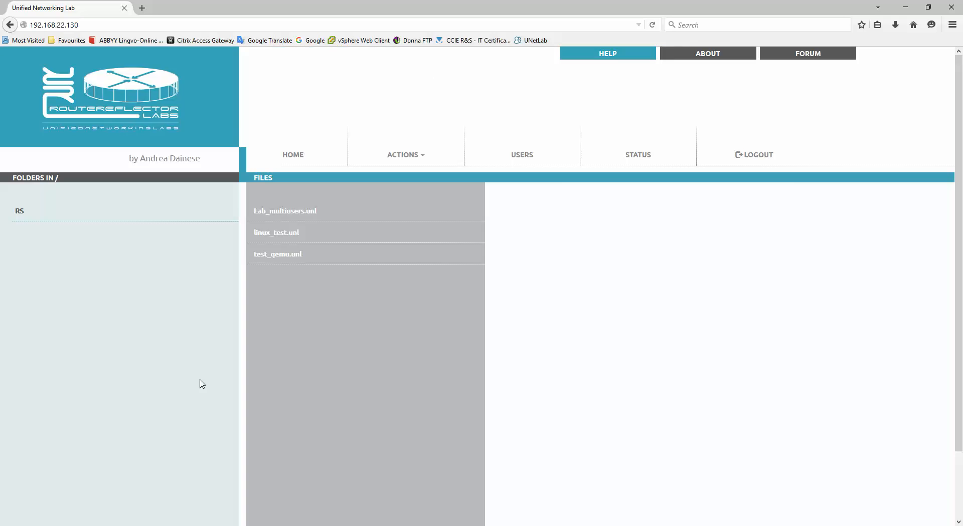
{"action": "left_click", "coordinate": [523, 159]}
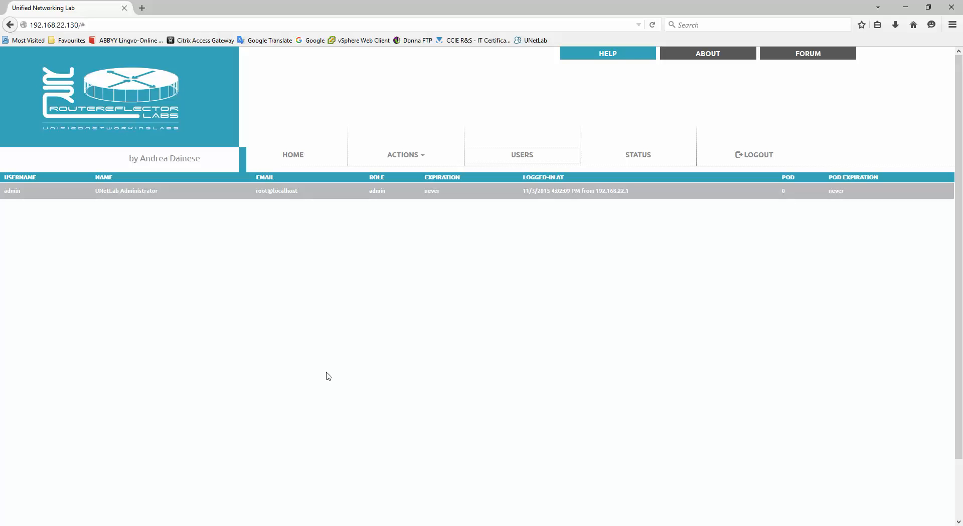
{"action": "left_click", "coordinate": [402, 276]}
{"action": "key", "text": "alt+Tab"}
{"action": "left_click", "coordinate": [209, 162]}
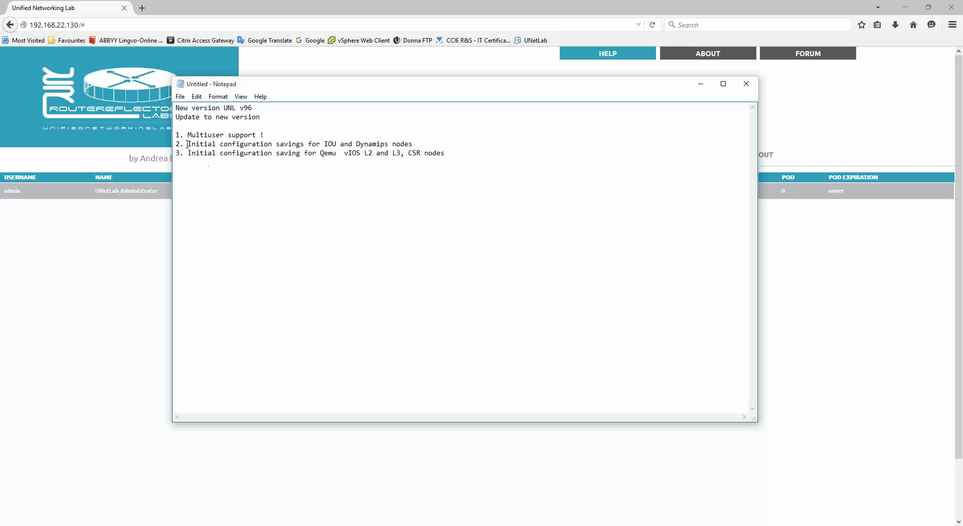
{"action": "left_click_drag", "start_coordinate": [188, 145], "coordinate": [472, 141]}
{"action": "left_click", "coordinate": [335, 153]}
{"action": "left_click_drag", "start_coordinate": [325, 145], "coordinate": [410, 144]}
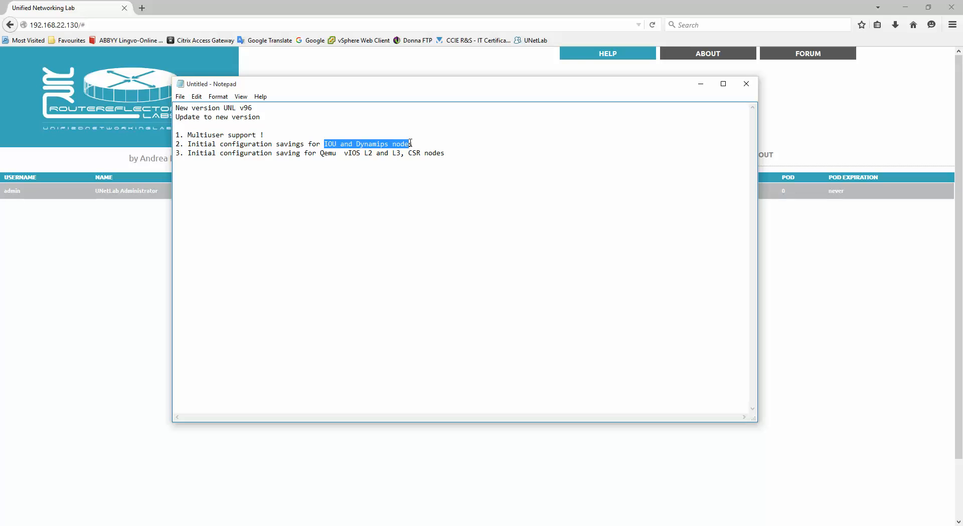
{"action": "left_click", "coordinate": [408, 153]}
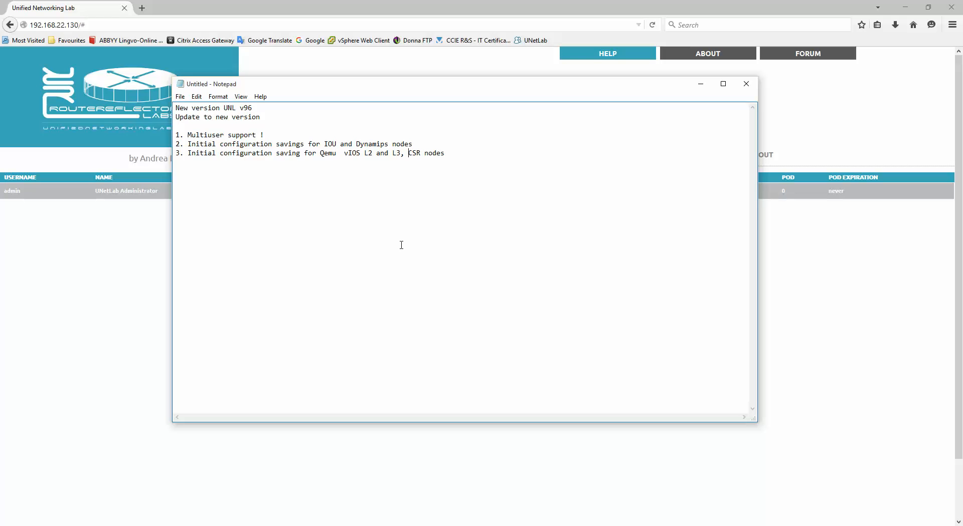
{"action": "left_click", "coordinate": [701, 84]}
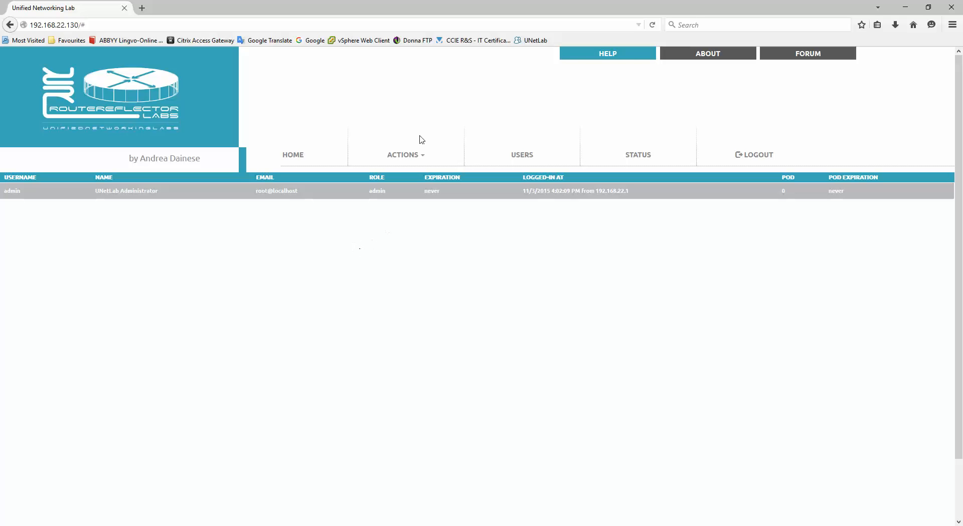
Open Lab_multiusers.unl from the lab list and start the SW_IOU node.
{"action": "left_click", "coordinate": [407, 155]}
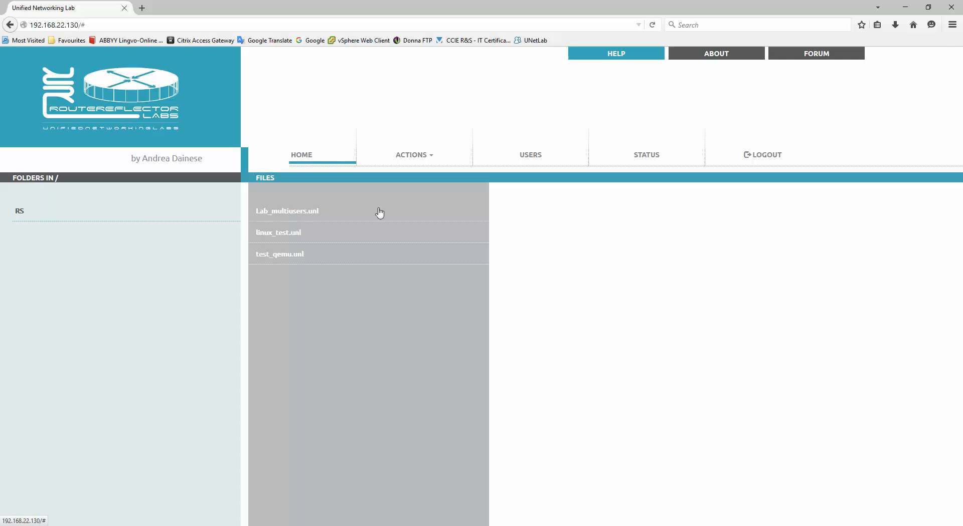
{"action": "left_click", "coordinate": [290, 212]}
{"action": "left_click", "coordinate": [523, 262]}
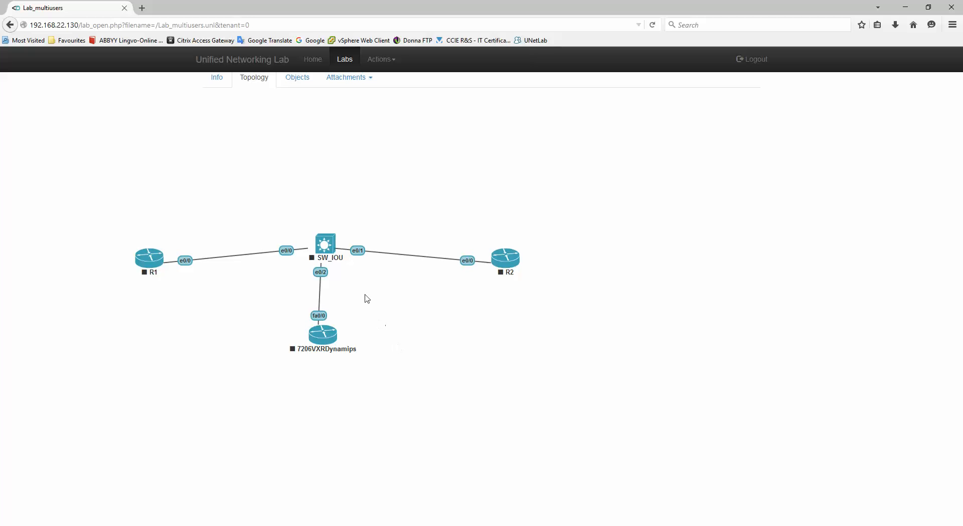
{"action": "right_click", "coordinate": [326, 245]}
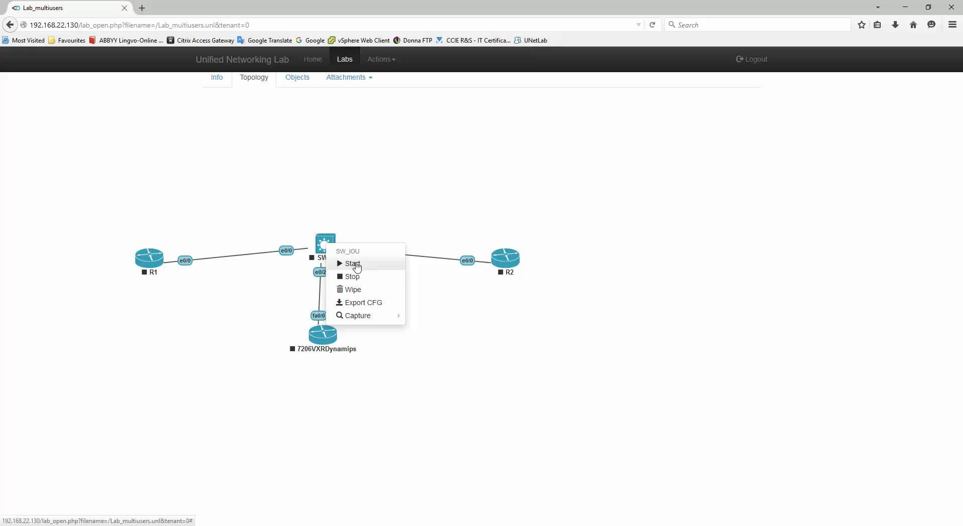
{"action": "left_click", "coordinate": [357, 266]}
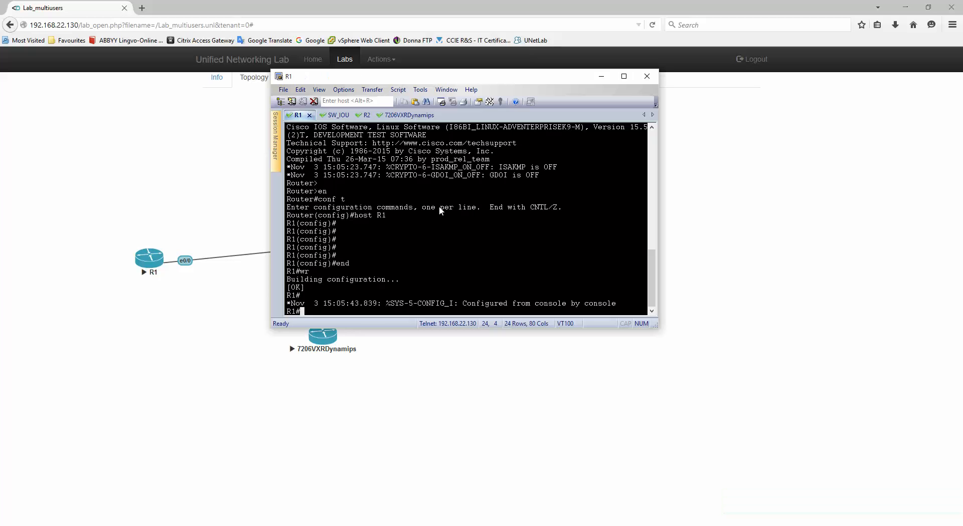
{"action": "left_click_drag", "start_coordinate": [443, 85], "coordinate": [449, 159]}
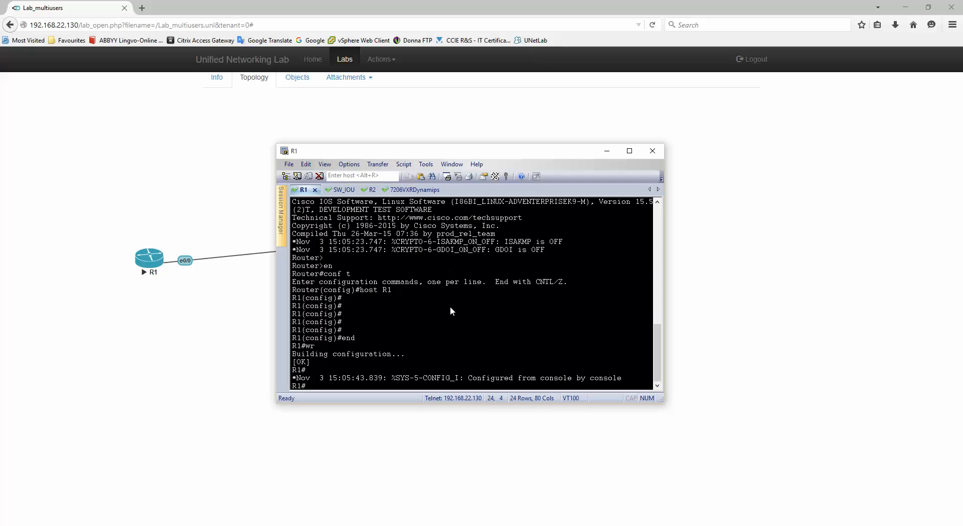
{"action": "key", "text": "Return"}
{"action": "key", "text": "Return"}
{"action": "key", "text": "Return"}
{"action": "key", "text": "Return"}
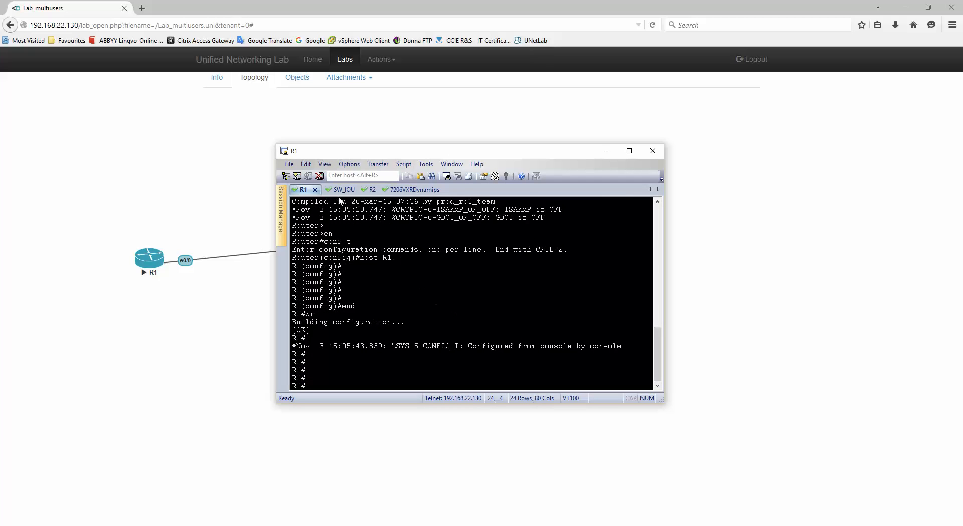
{"action": "left_click", "coordinate": [338, 191]}
{"action": "key", "text": "Return"}
{"action": "key", "text": "Return"}
{"action": "key", "text": "Return"}
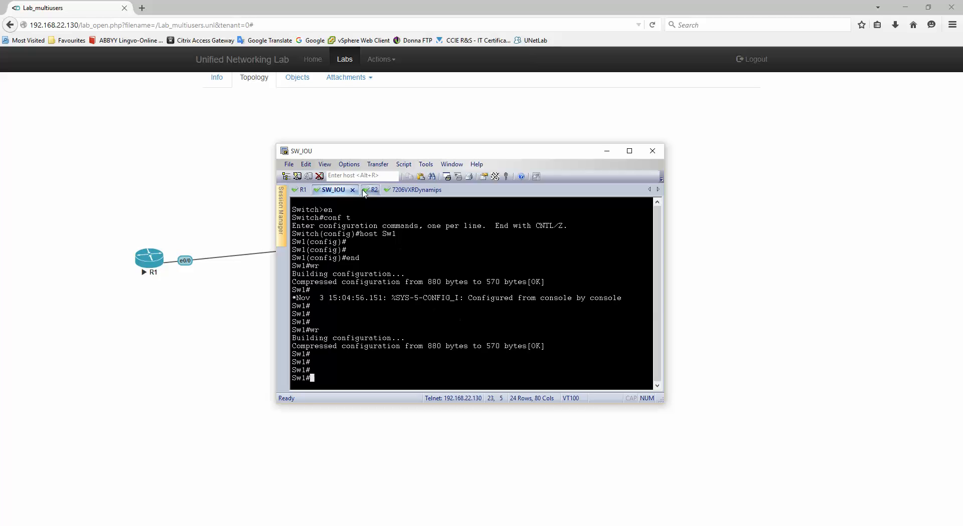
{"action": "left_click", "coordinate": [413, 190]}
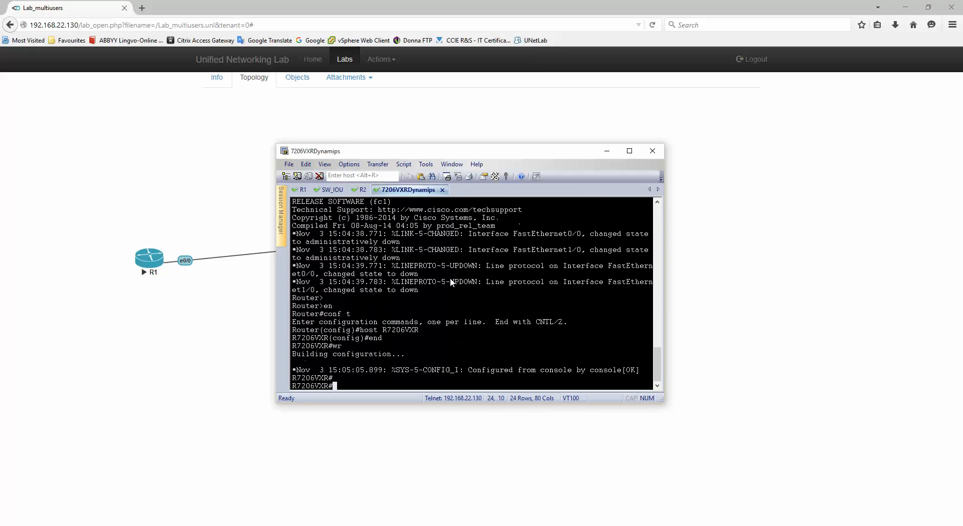
{"action": "key", "text": "Return"}
{"action": "key", "text": "Return"}
{"action": "left_click_drag", "start_coordinate": [421, 151], "coordinate": [438, 127]}
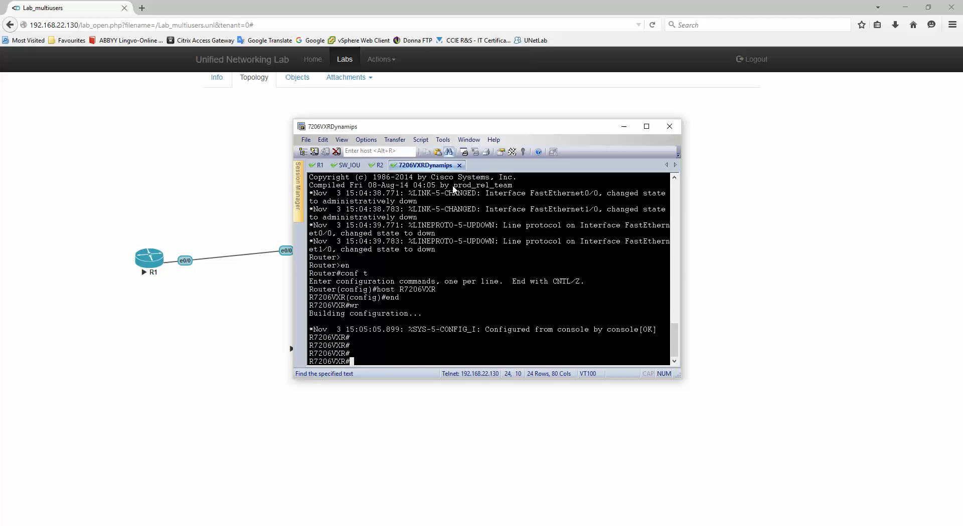
{"action": "left_click", "coordinate": [320, 166]}
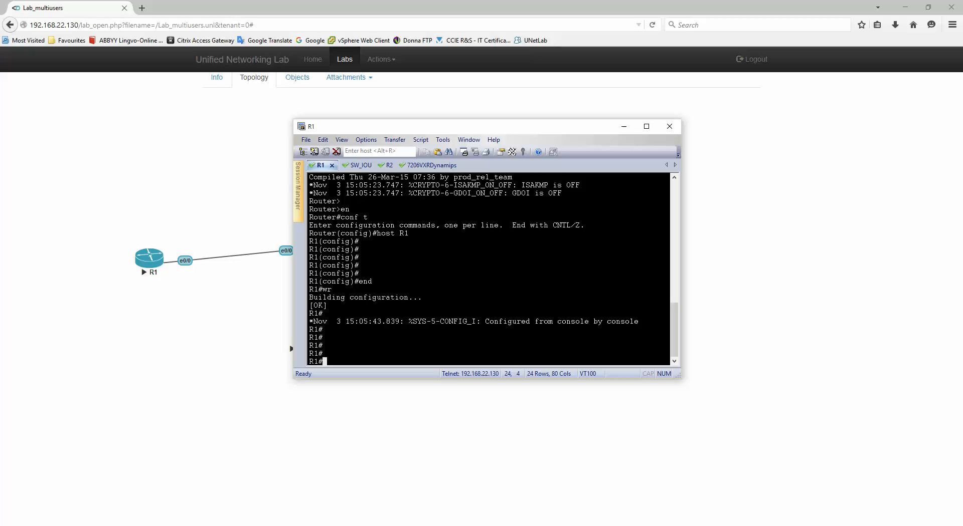
Give R1's loopback0 the address 1.1.1.1 255.255.255.255.
{"action": "type", "text": "conf t"}
{"action": "key", "text": "Return"}
{"action": "type", "text": "int lo0"}
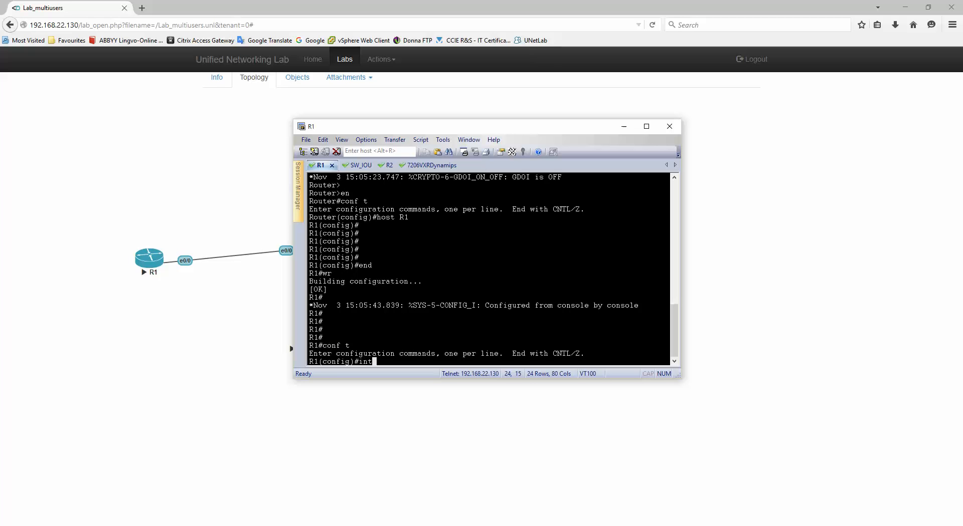
{"action": "key", "text": "Return"}
{"action": "type", "text": "1.1.1."}
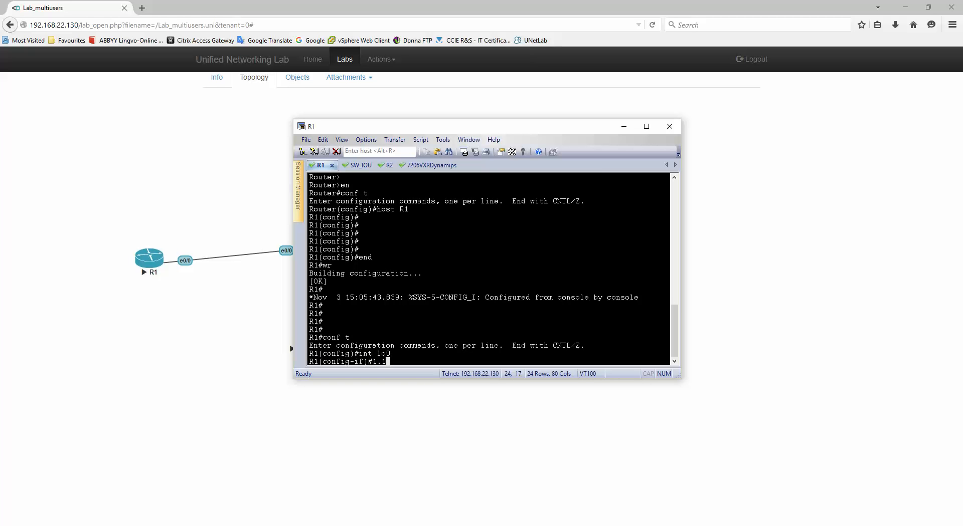
{"action": "key", "text": "BackSpace"}
{"action": "key", "text": "BackSpace"}
{"action": "key", "text": "BackSpace"}
{"action": "key", "text": "BackSpace"}
{"action": "key", "text": "BackSpace"}
{"action": "key", "text": "BackSpace"}
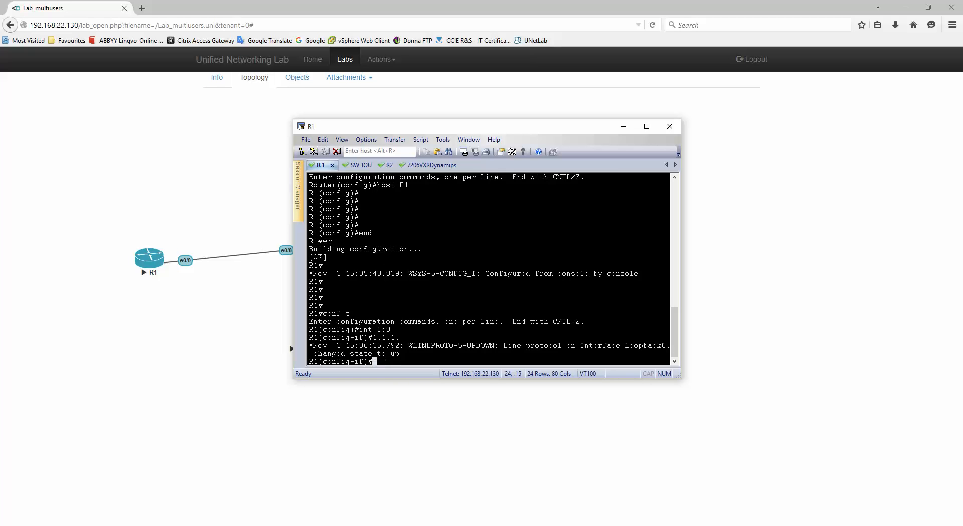
{"action": "type", "text": "ip add 1.1.1.1 0"}
{"action": "key", "text": "BackSpace"}
{"action": "type", "text": "255.255.255.255"}
{"action": "key", "text": "Return"}
Leave configuration mode and save R1's configuration with wr.
{"action": "type", "text": "end"}
{"action": "key", "text": "Return"}
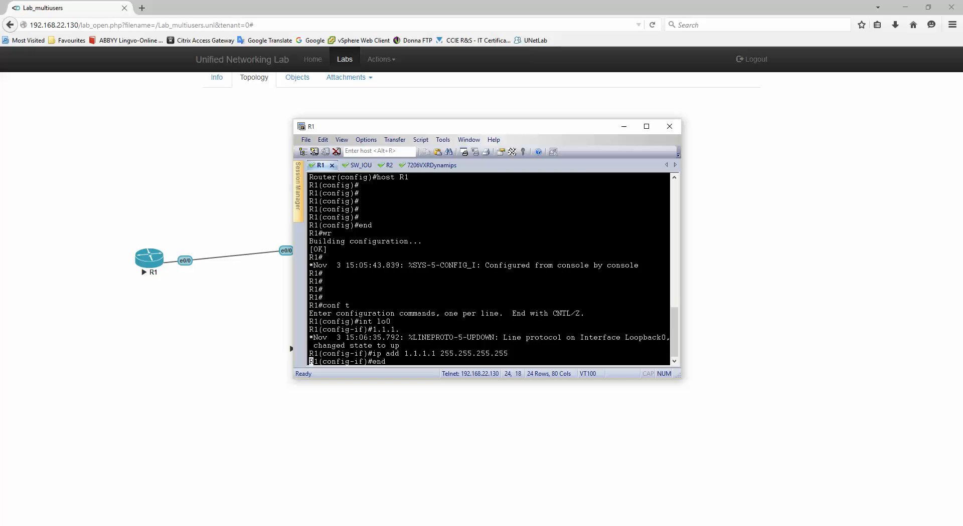
{"action": "key", "text": "Return"}
{"action": "key", "text": "Return"}
{"action": "key", "text": "Return"}
{"action": "key", "text": "Return"}
{"action": "type", "text": "w"}
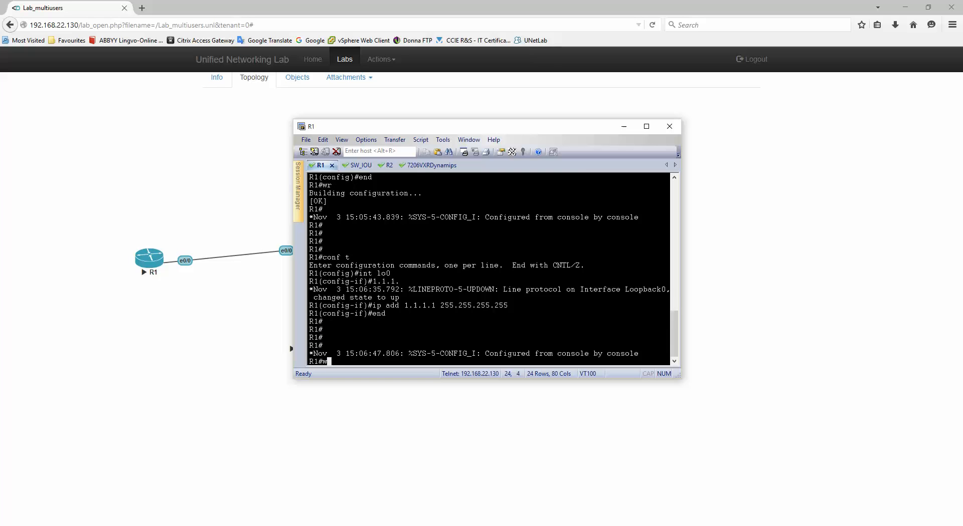
{"action": "type", "text": "r"}
{"action": "key", "text": "Return"}
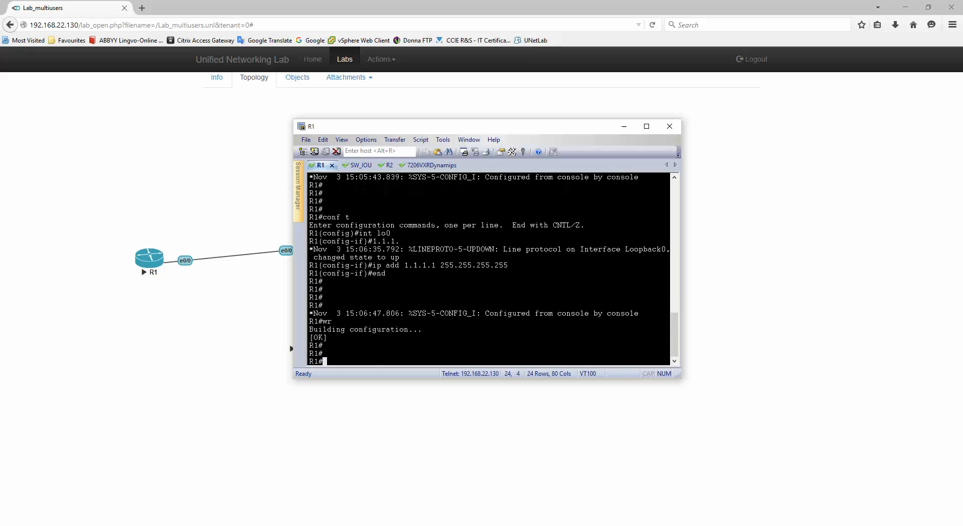
{"action": "key", "text": "Return"}
{"action": "key", "text": "Return"}
{"action": "type", "text": "wr"}
{"action": "key", "text": "Return"}
{"action": "key", "text": "Return"}
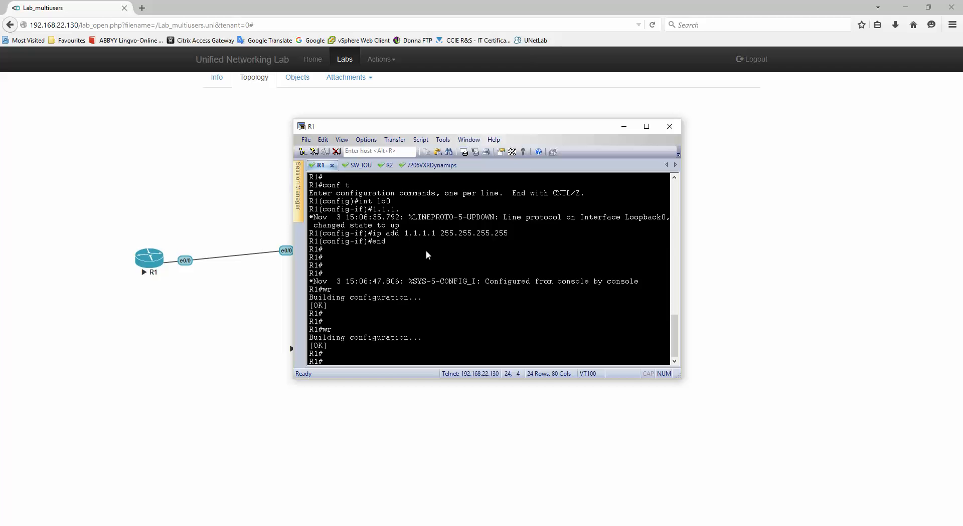
{"action": "left_click_drag", "start_coordinate": [324, 290], "coordinate": [346, 294]}
{"action": "left_click", "coordinate": [414, 312]}
Give R2's loopback0 the address 2.2.2.2 255.255.255.255.
{"action": "left_click", "coordinate": [357, 164]}
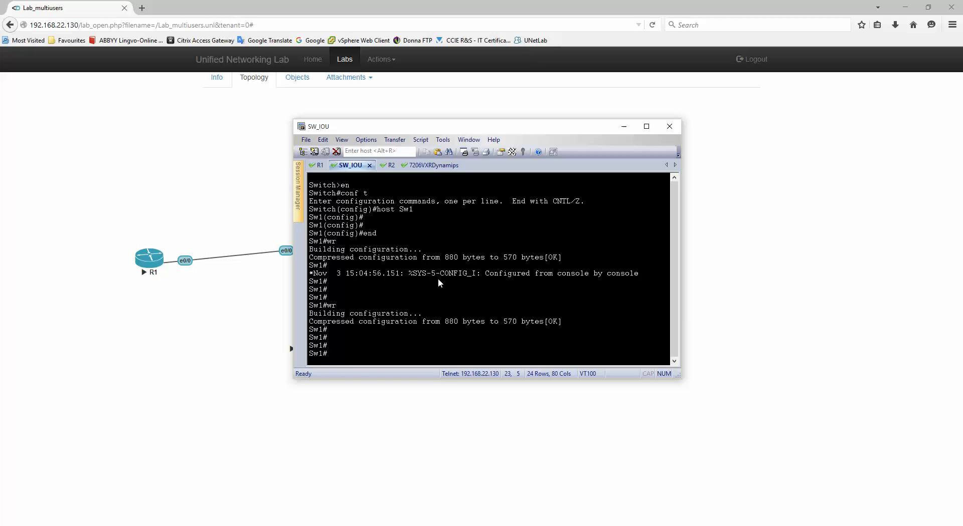
{"action": "type", "text": "conf"}
{"action": "key", "text": "BackSpace"}
{"action": "key", "text": "BackSpace"}
{"action": "key", "text": "BackSpace"}
{"action": "left_click", "coordinate": [389, 165]}
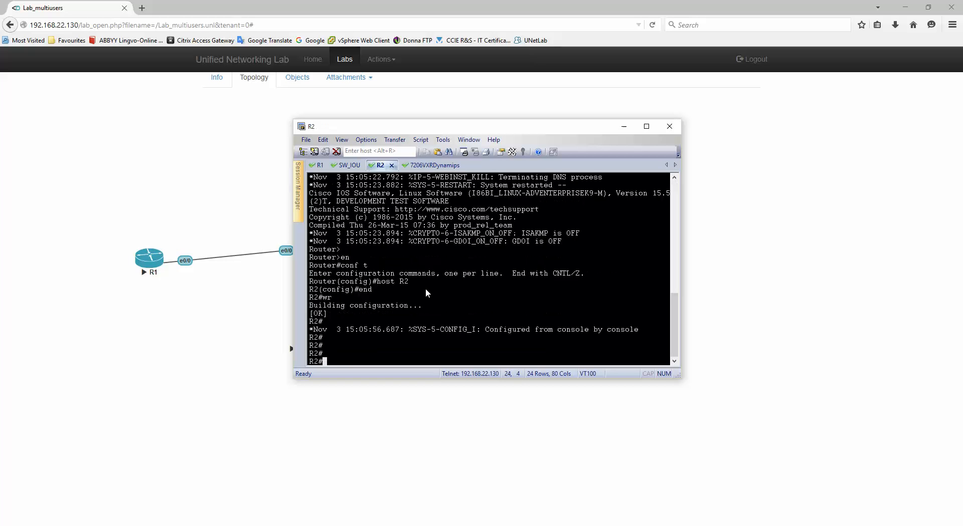
{"action": "key", "text": "Return"}
{"action": "key", "text": "Return"}
{"action": "type", "text": "co"}
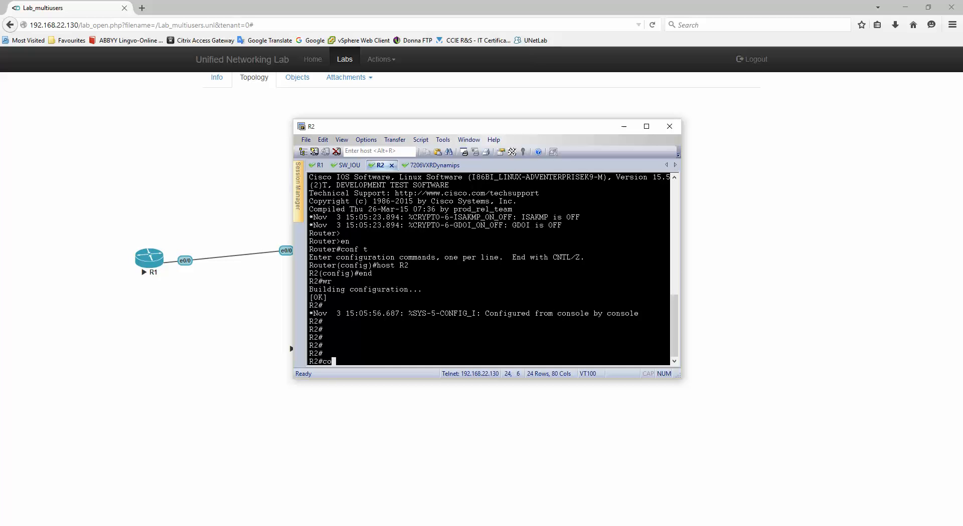
{"action": "type", "text": "nf t"}
{"action": "key", "text": "Return"}
{"action": "type", "text": "int "}
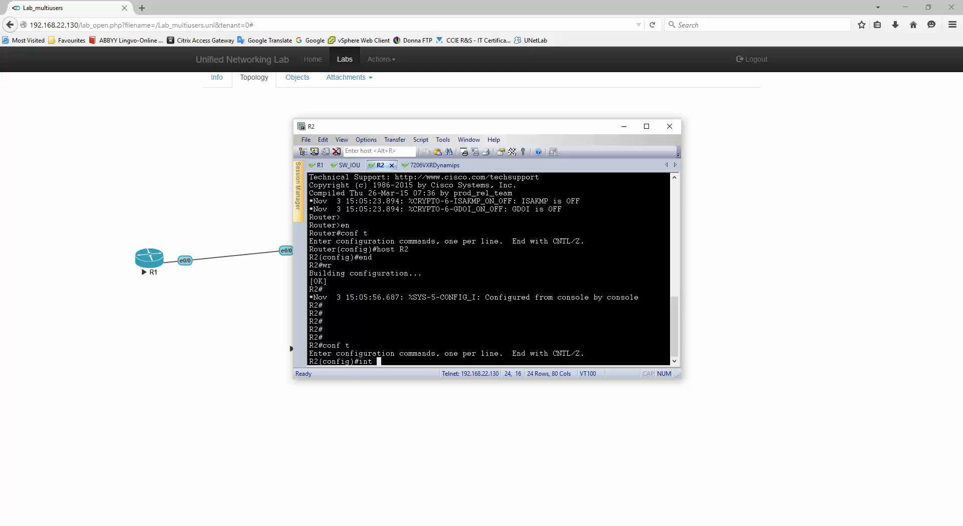
{"action": "type", "text": "lo0"}
{"action": "key", "text": "Return"}
{"action": "type", "text": "ip "}
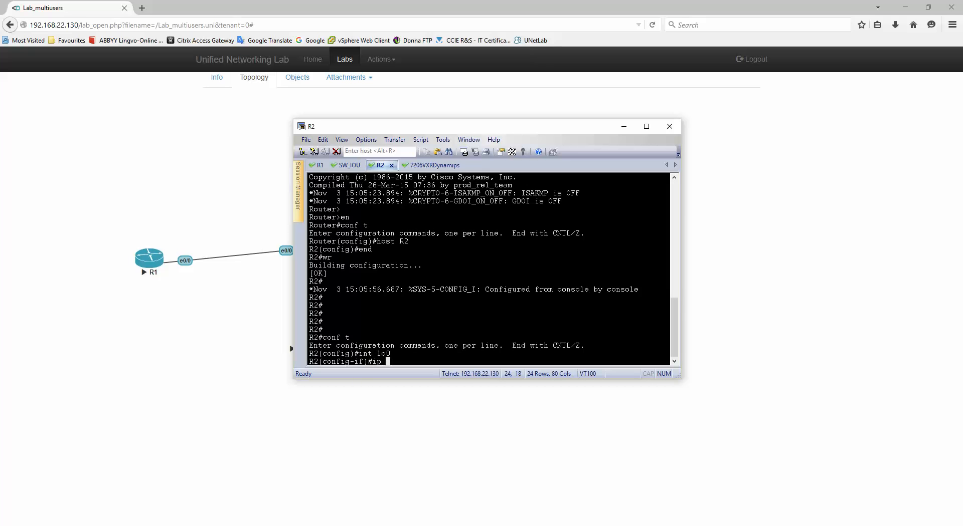
{"action": "type", "text": "add 2.2.2.2 "}
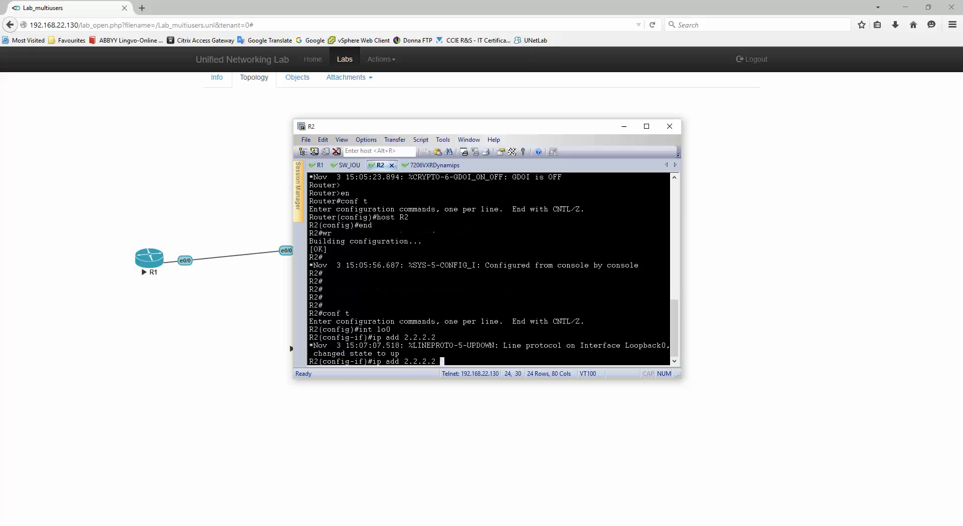
{"action": "type", "text": "255.255.255.255"}
{"action": "key", "text": "Return"}
Leave configuration mode and save R2's configuration with wr.
{"action": "type", "text": "end"}
{"action": "key", "text": "Return"}
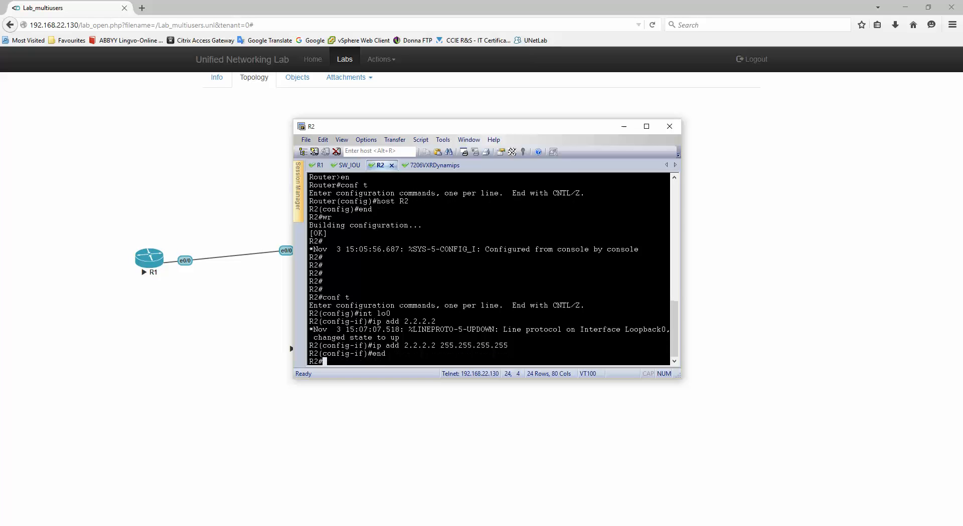
{"action": "type", "text": "wr"}
{"action": "key", "text": "Return"}
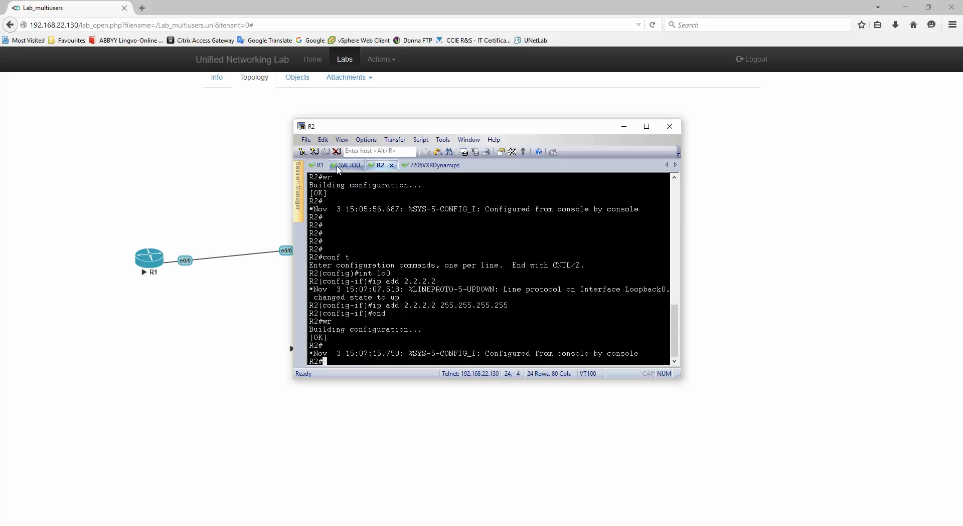
{"action": "left_click", "coordinate": [338, 168]}
Save the Sw1 switch configuration with wr.
{"action": "type", "text": "wr"}
{"action": "key", "text": "Return"}
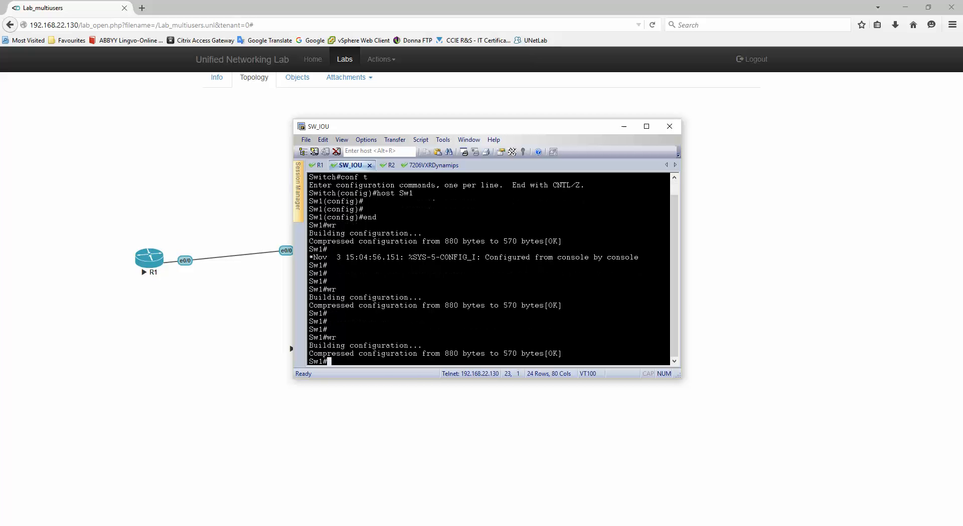
{"action": "double_click", "coordinate": [332, 315]}
{"action": "left_click", "coordinate": [432, 262]}
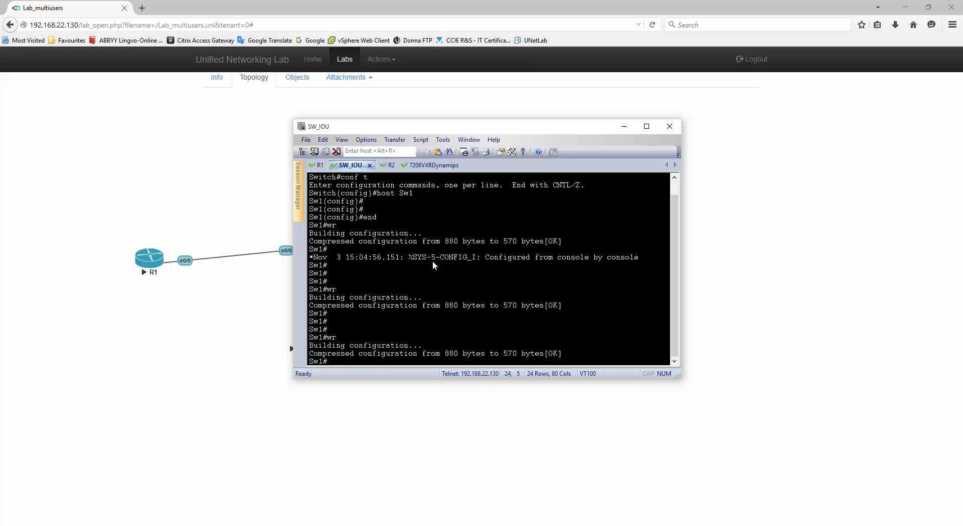
Address the 7206VXR router's FastEthernet0/0 as 10.1.1.1 255.0.0.0 and save it.
{"action": "left_click", "coordinate": [430, 168]}
{"action": "type", "text": "conf t"}
{"action": "key", "text": "Return"}
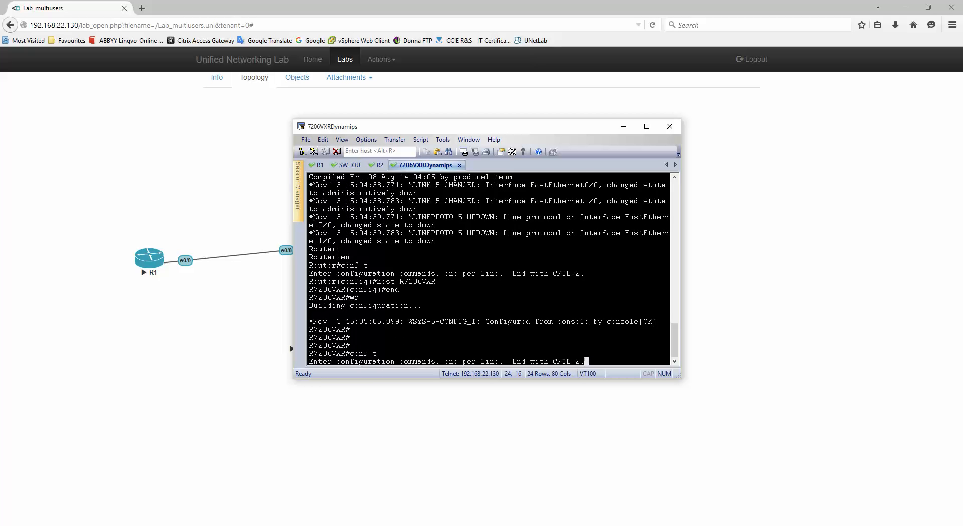
{"action": "type", "text": "in"}
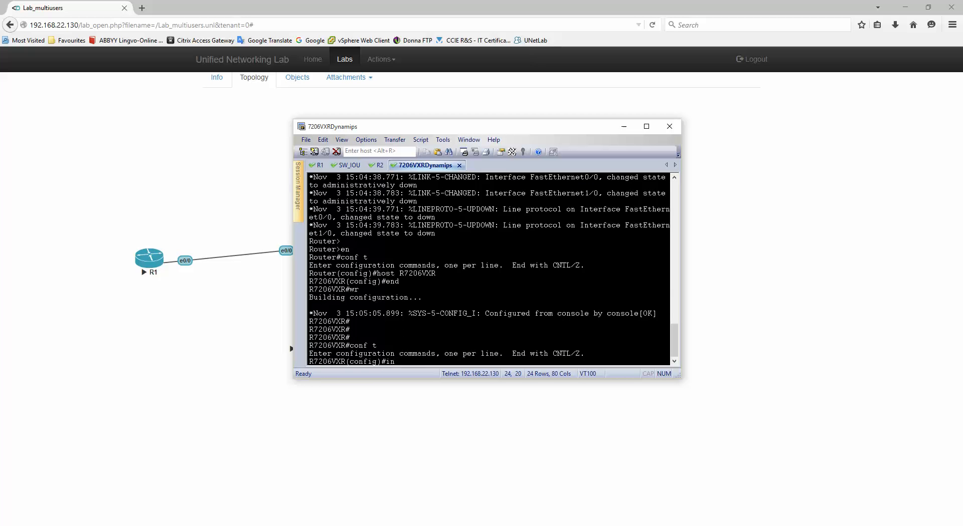
{"action": "type", "text": "t f0/0"}
{"action": "key", "text": "Return"}
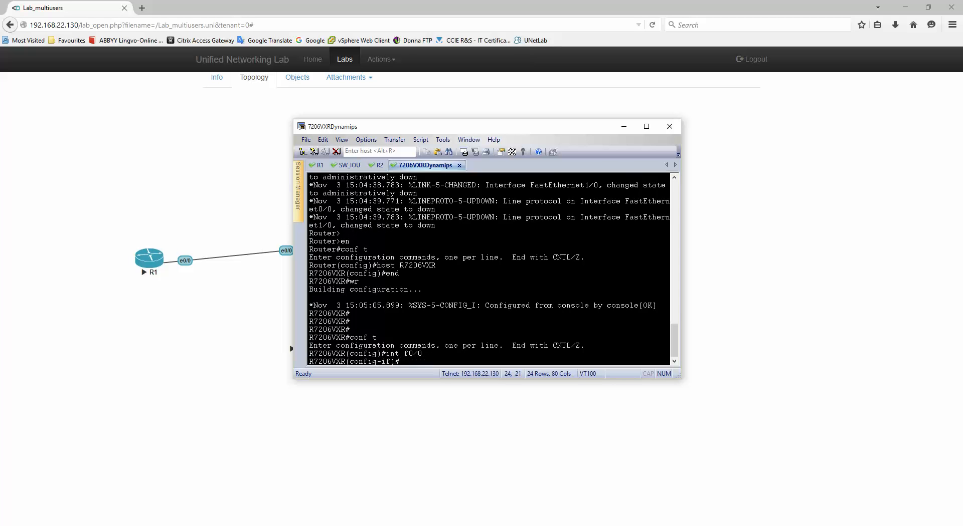
{"action": "type", "text": "ip add 10.1.1.1 255.0.0.0"}
{"action": "key", "text": "Return"}
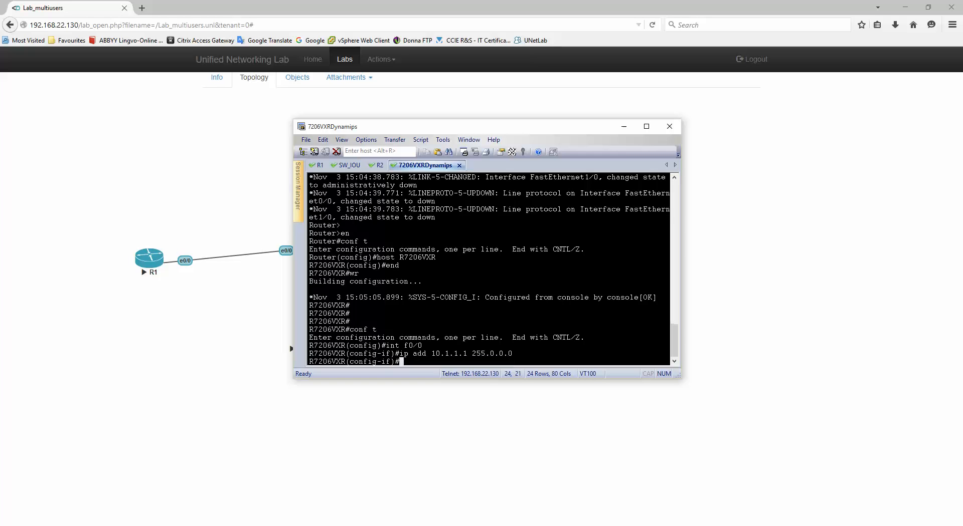
{"action": "type", "text": "end"}
{"action": "key", "text": "Return"}
{"action": "type", "text": "wr"}
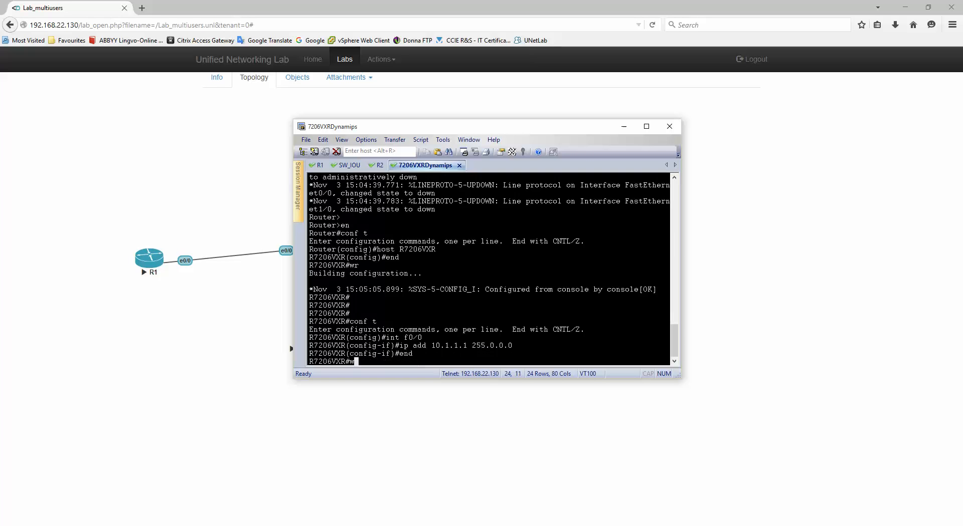
{"action": "key", "text": "Return"}
{"action": "key", "text": "Return"}
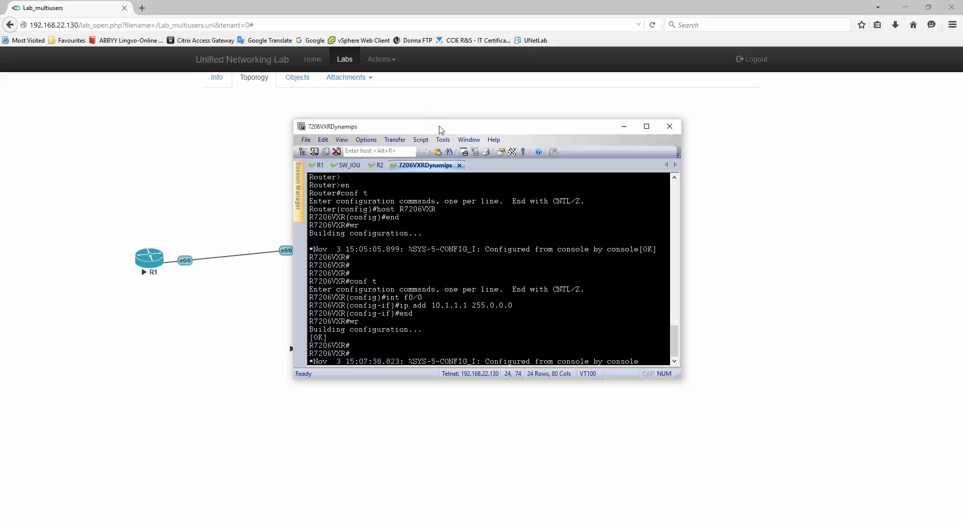
{"action": "key", "text": "Return"}
Check the FastEthernet0/0 lines in the router's running config, then uncover the lab topology.
{"action": "type", "text": "sh run"}
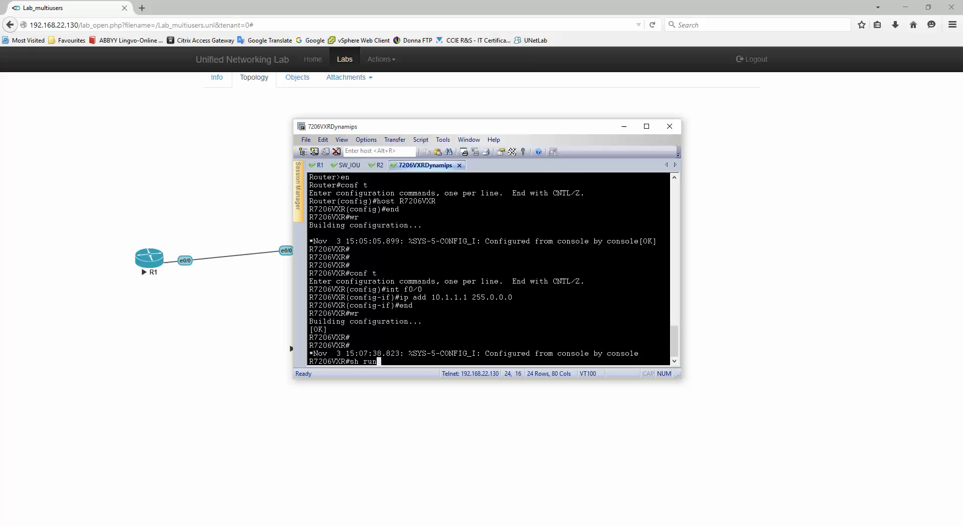
{"action": "key", "text": "Return"}
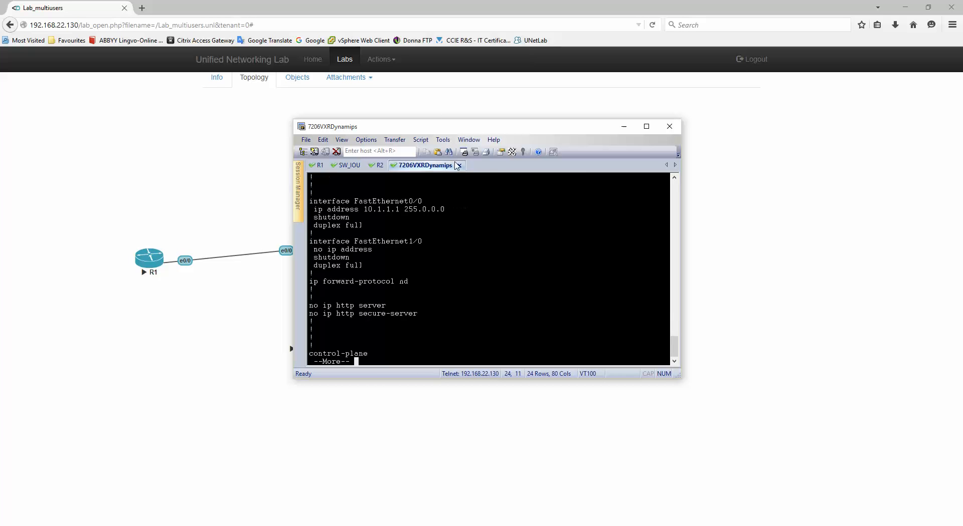
{"action": "left_click_drag", "start_coordinate": [313, 201], "coordinate": [467, 219]}
{"action": "key", "text": "q"}
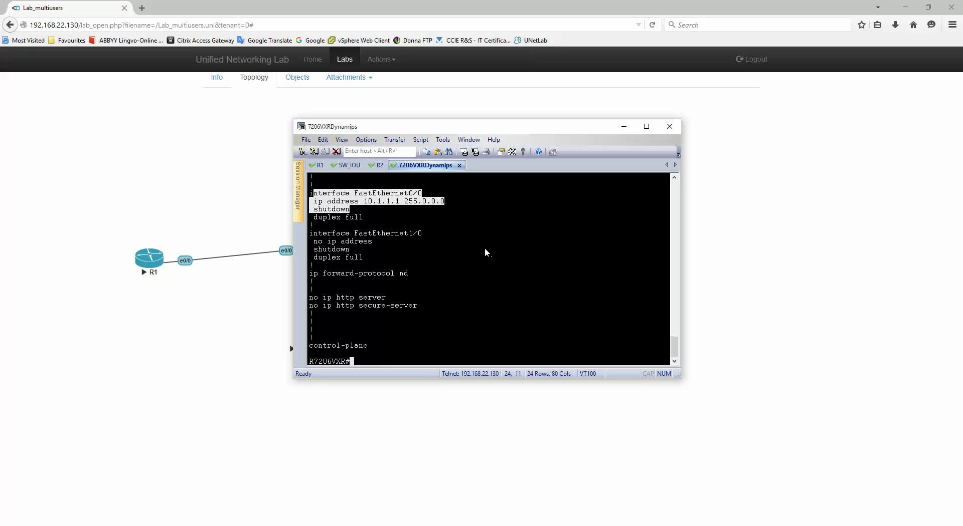
{"action": "left_click", "coordinate": [567, 290]}
{"action": "left_click_drag", "start_coordinate": [439, 129], "coordinate": [503, 153]}
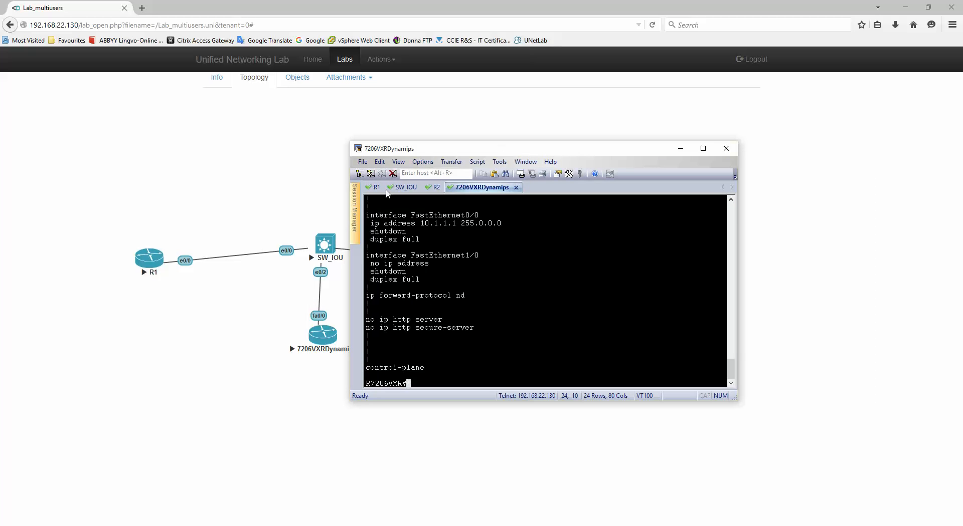
Export CFG separately for R1, SW_IOU, R2 and 7206VXRDynamips from each node's menu.
{"action": "left_click", "coordinate": [219, 161]}
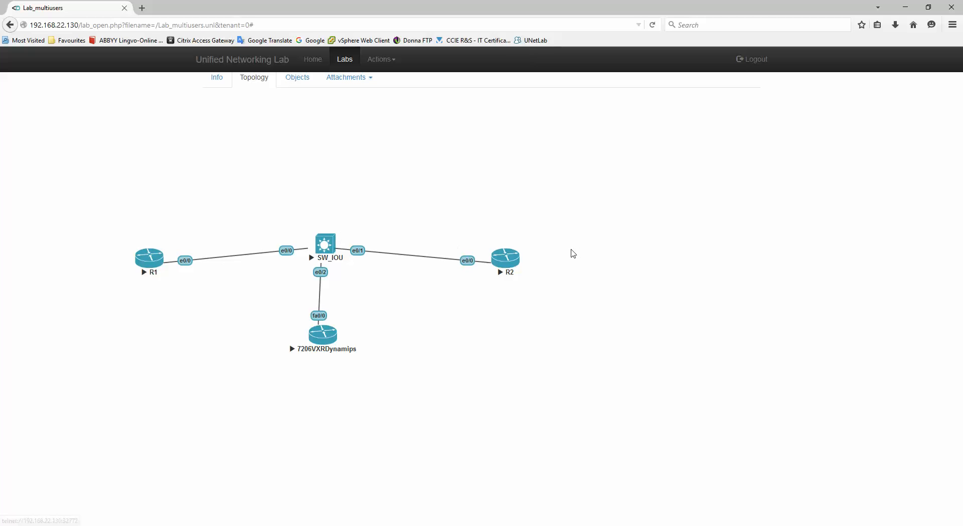
{"action": "right_click", "coordinate": [149, 259]}
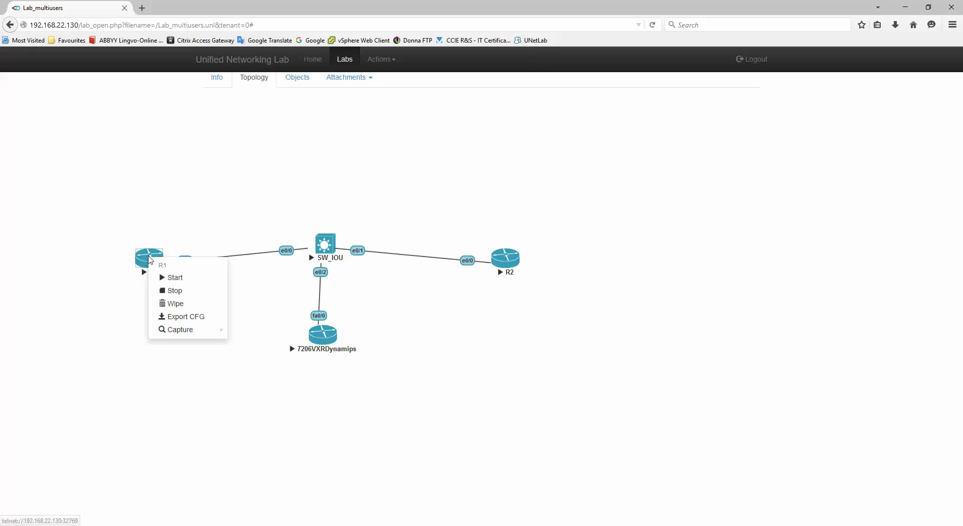
{"action": "left_click", "coordinate": [190, 319]}
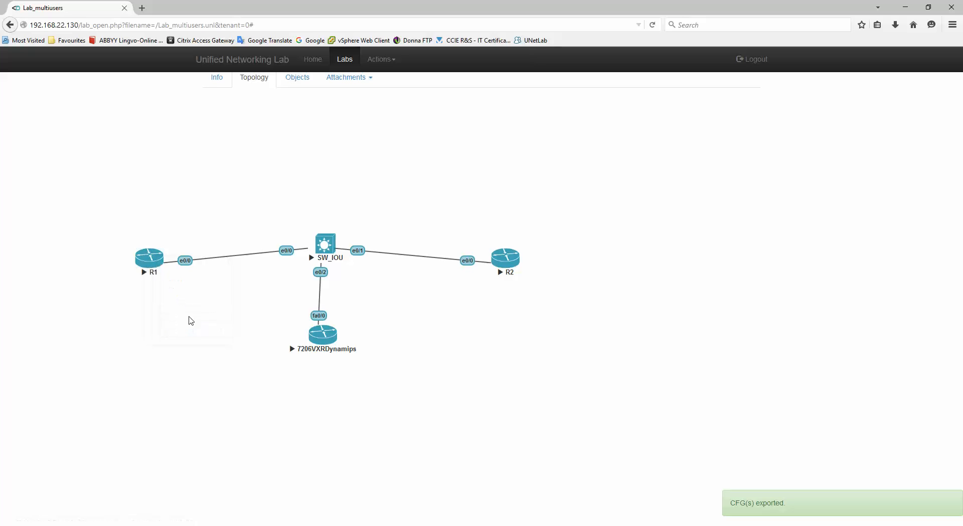
{"action": "left_click_drag", "start_coordinate": [775, 503], "coordinate": [679, 525]}
{"action": "right_click", "coordinate": [338, 242]}
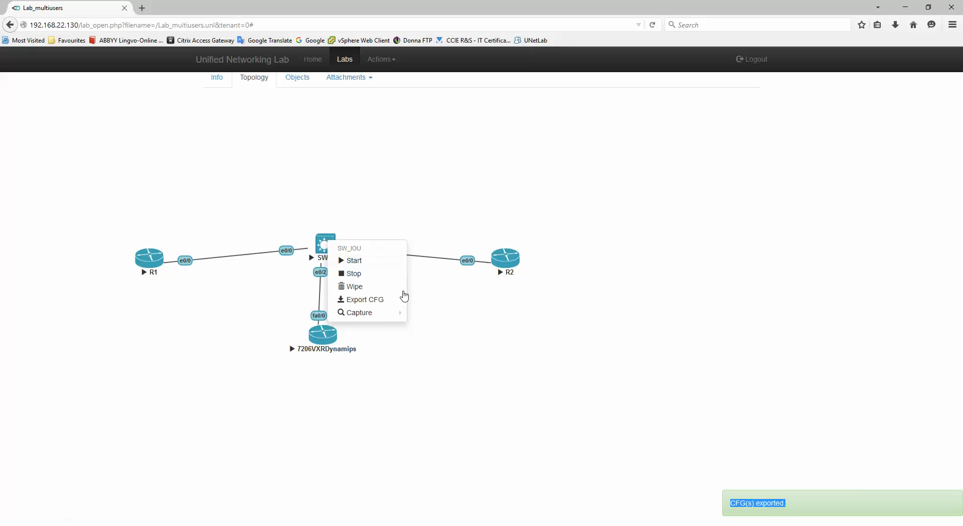
{"action": "left_click", "coordinate": [364, 300]}
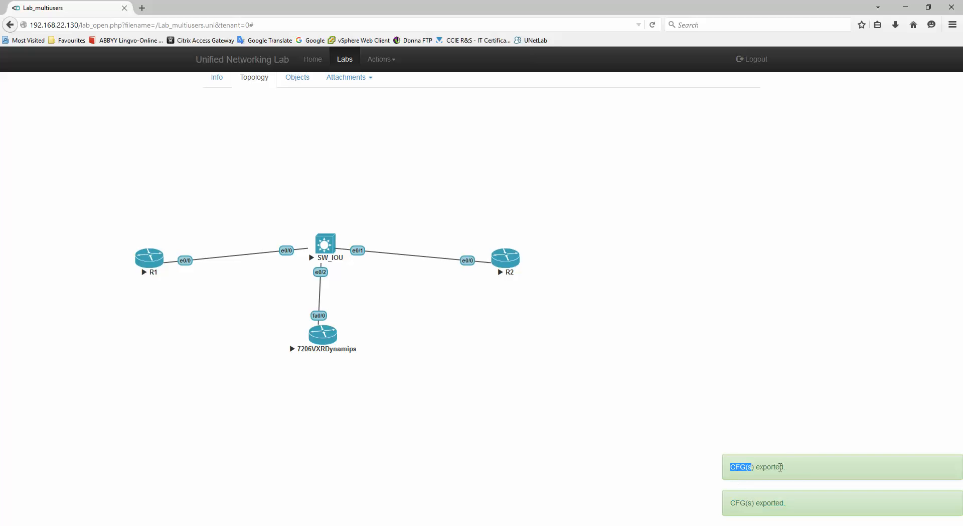
{"action": "right_click", "coordinate": [509, 257]}
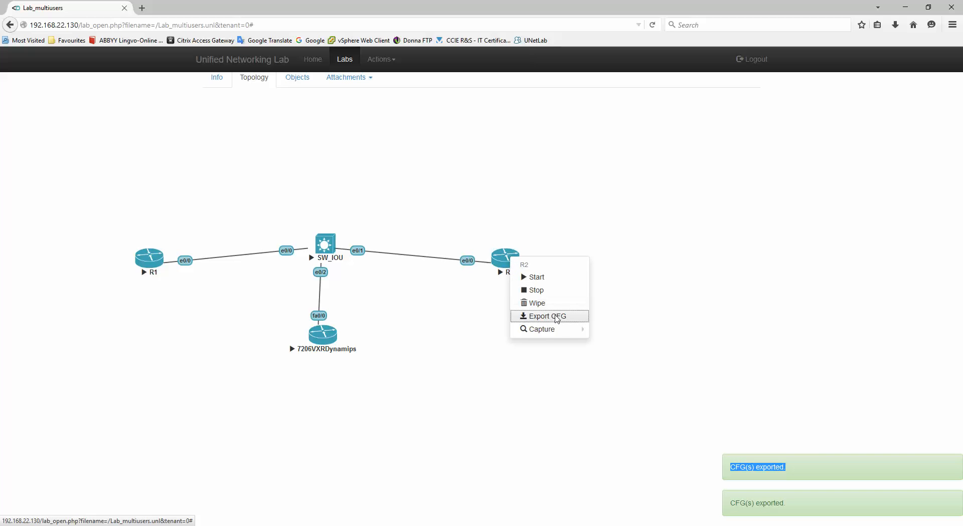
{"action": "left_click", "coordinate": [570, 316]}
{"action": "right_click", "coordinate": [325, 338]}
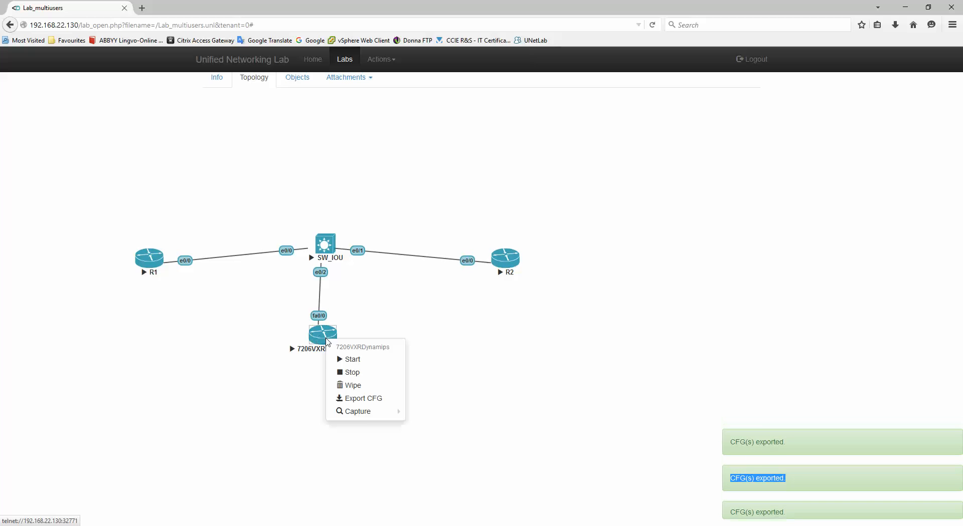
{"action": "left_click", "coordinate": [365, 399]}
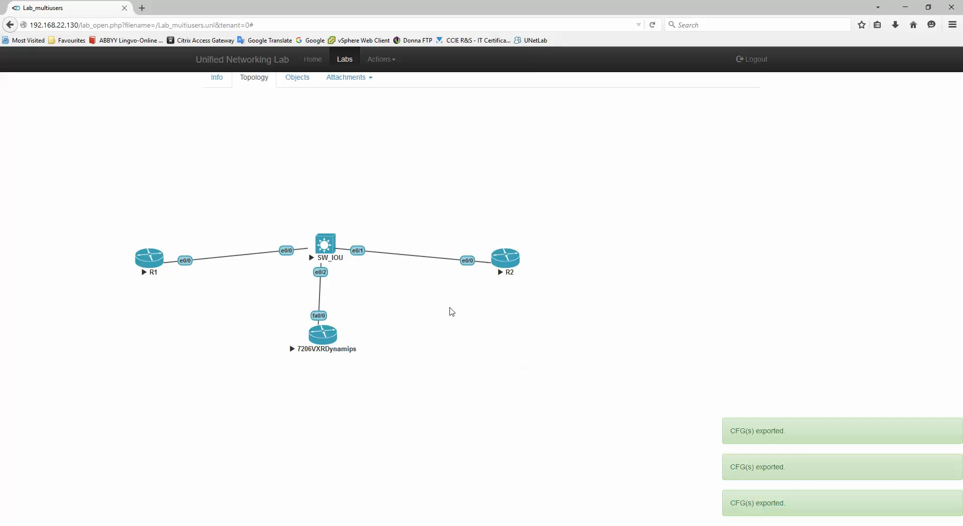
Use Actions > Export all CFG, then Actions > Stop all nodes.
{"action": "left_click", "coordinate": [381, 60]}
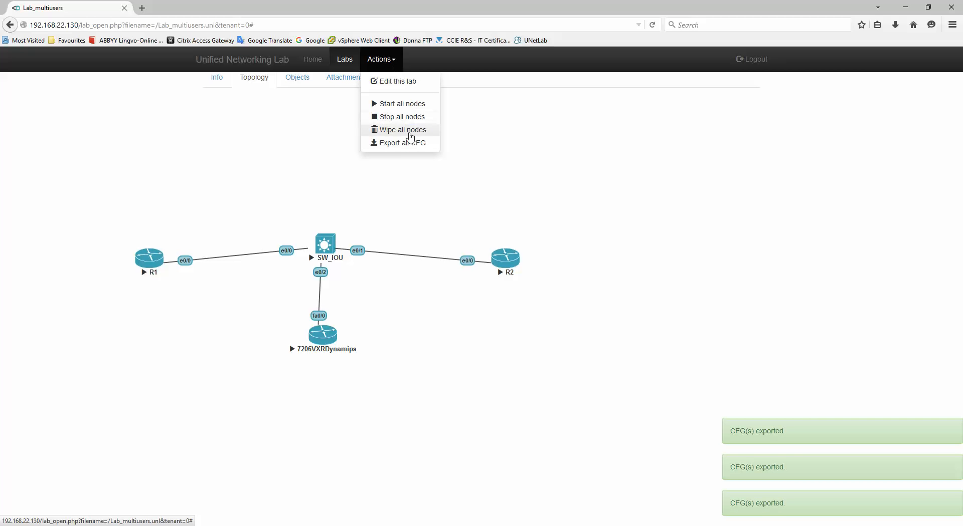
{"action": "left_click", "coordinate": [396, 144]}
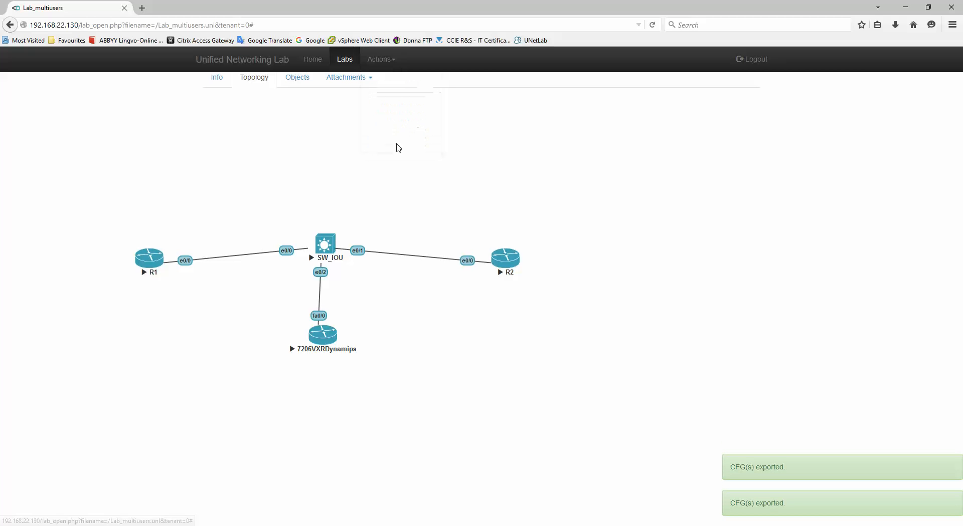
{"action": "left_click_drag", "start_coordinate": [730, 431], "coordinate": [802, 436]}
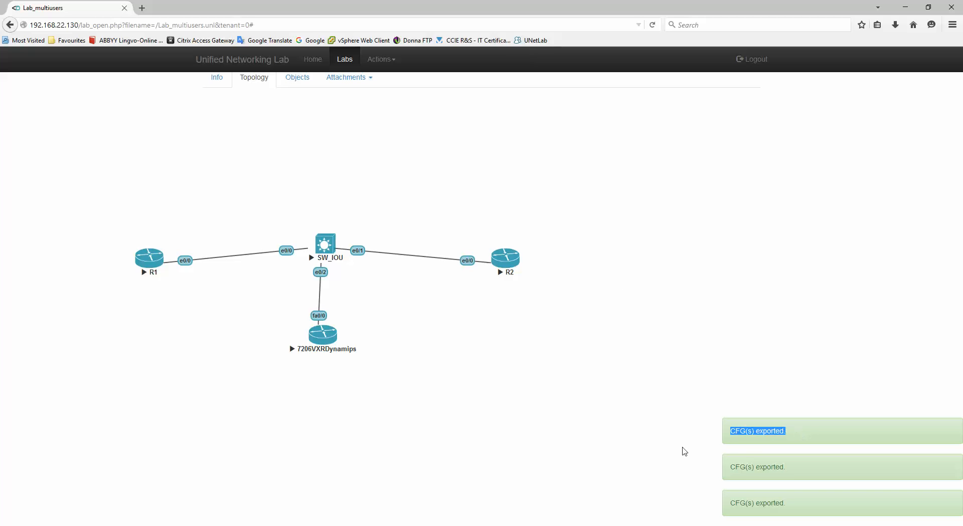
{"action": "left_click", "coordinate": [513, 130]}
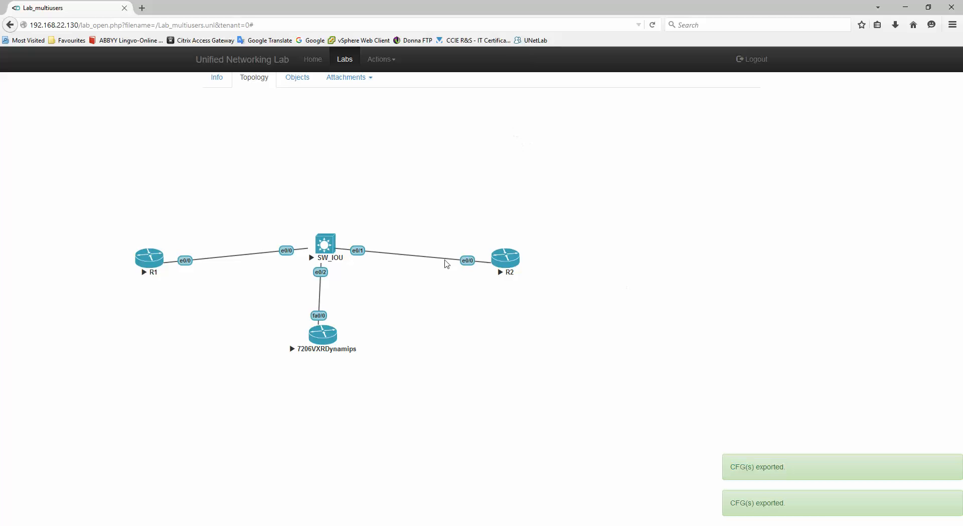
{"action": "left_click", "coordinate": [380, 59]}
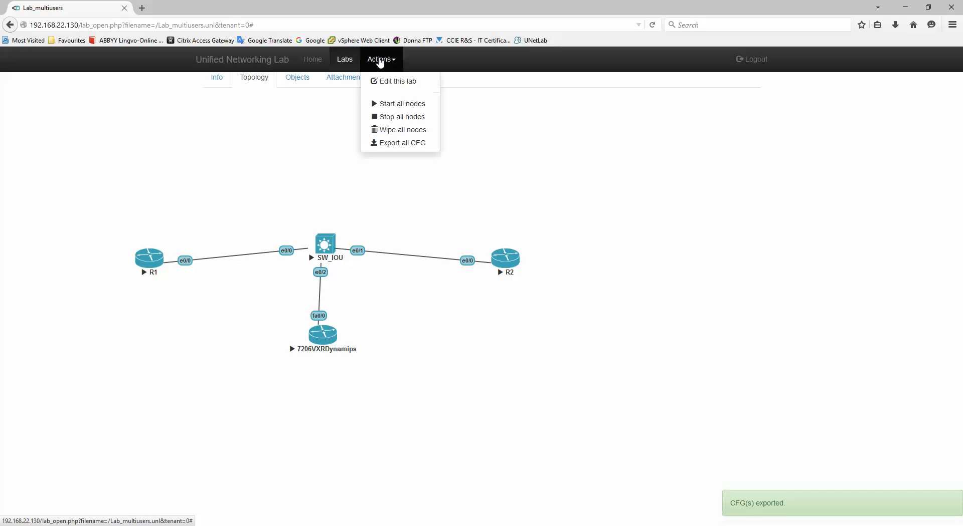
{"action": "left_click", "coordinate": [405, 120]}
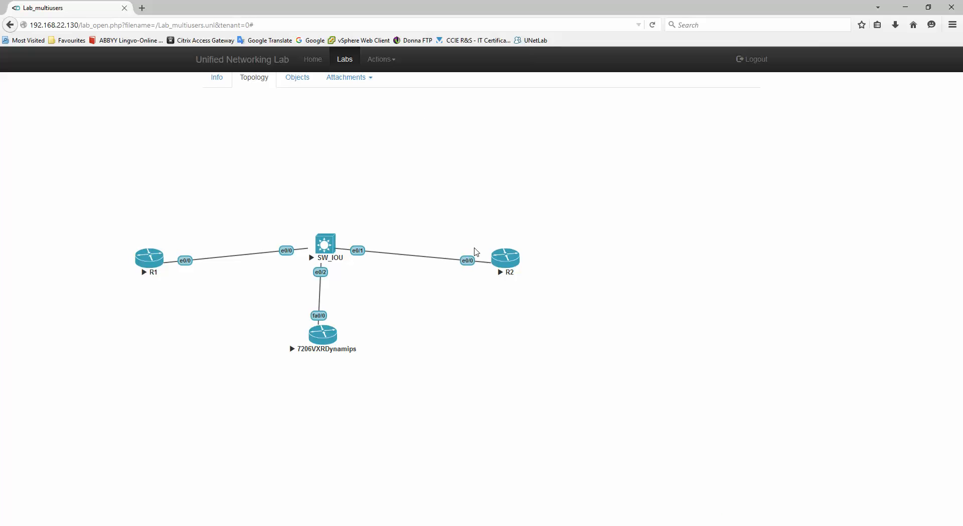
Wipe R1 and SW_IOU individually, then wipe all nodes from the Actions menu.
{"action": "right_click", "coordinate": [151, 256]}
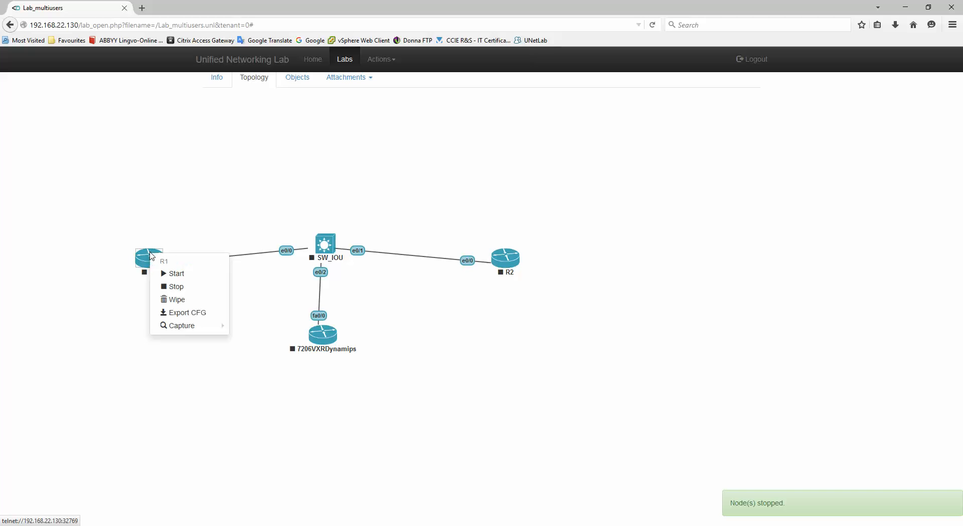
{"action": "left_click", "coordinate": [182, 304]}
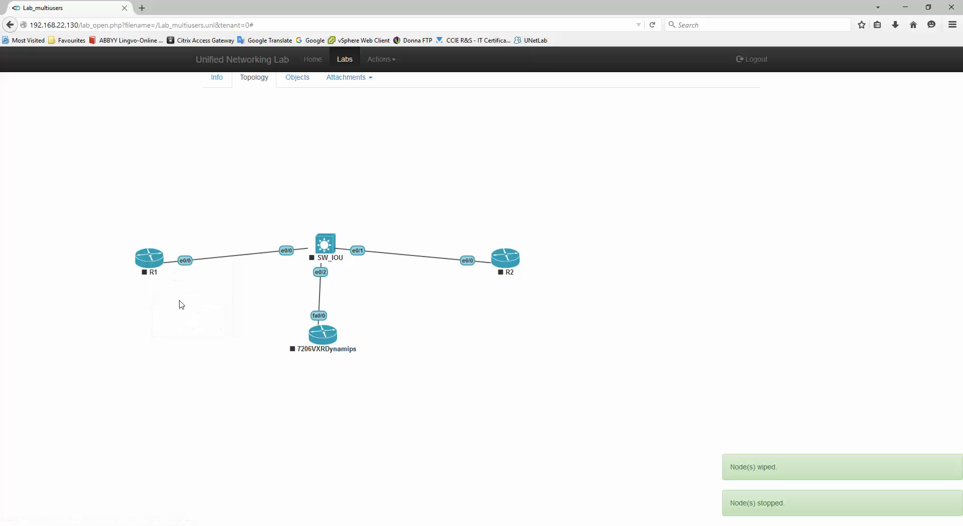
{"action": "right_click", "coordinate": [324, 245]}
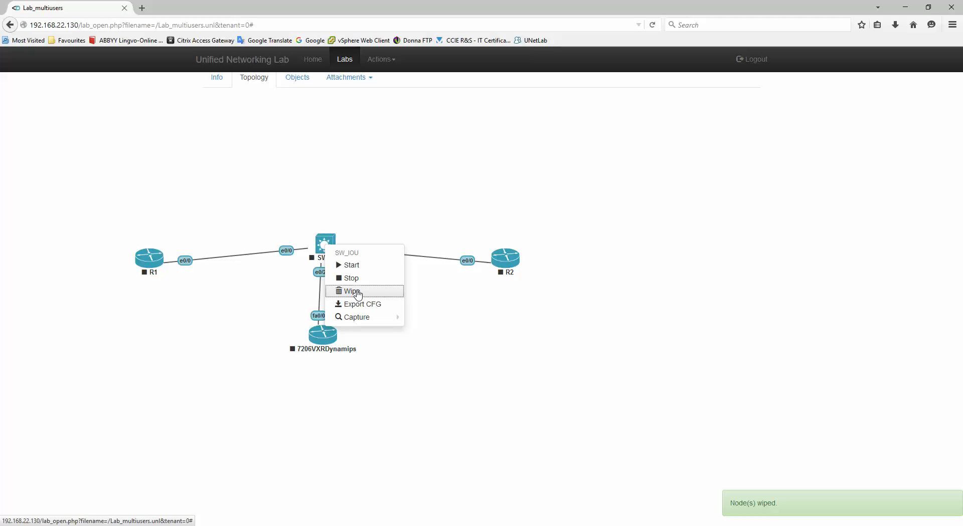
{"action": "left_click", "coordinate": [358, 294]}
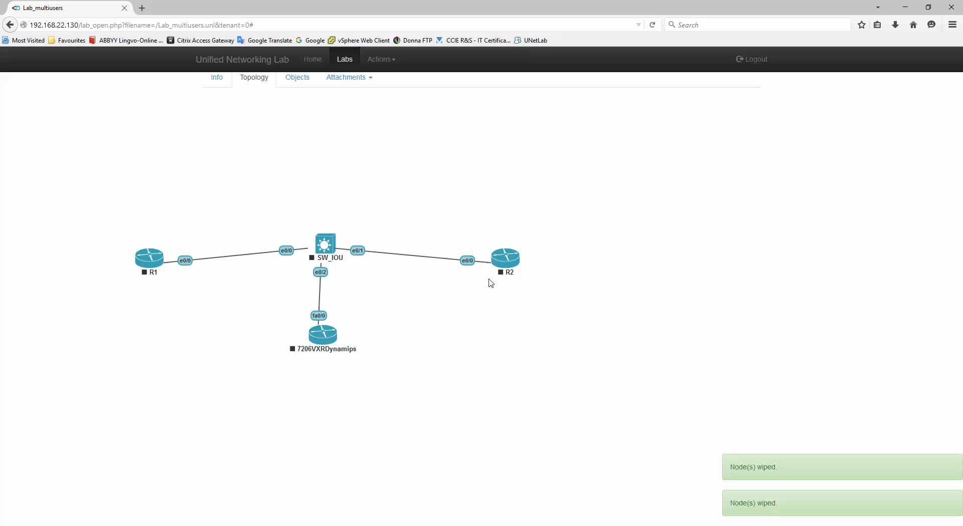
{"action": "left_click", "coordinate": [382, 59]}
{"action": "left_click", "coordinate": [414, 128]}
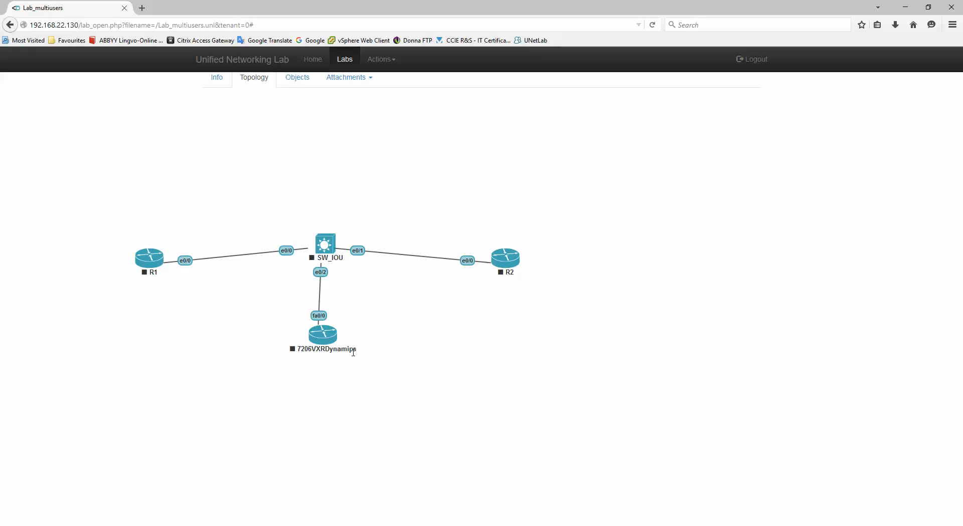
Put the lab in edit mode, open R1's Edit node form and expand Startup configuration.
{"action": "left_click", "coordinate": [378, 59]}
{"action": "left_click", "coordinate": [398, 80]}
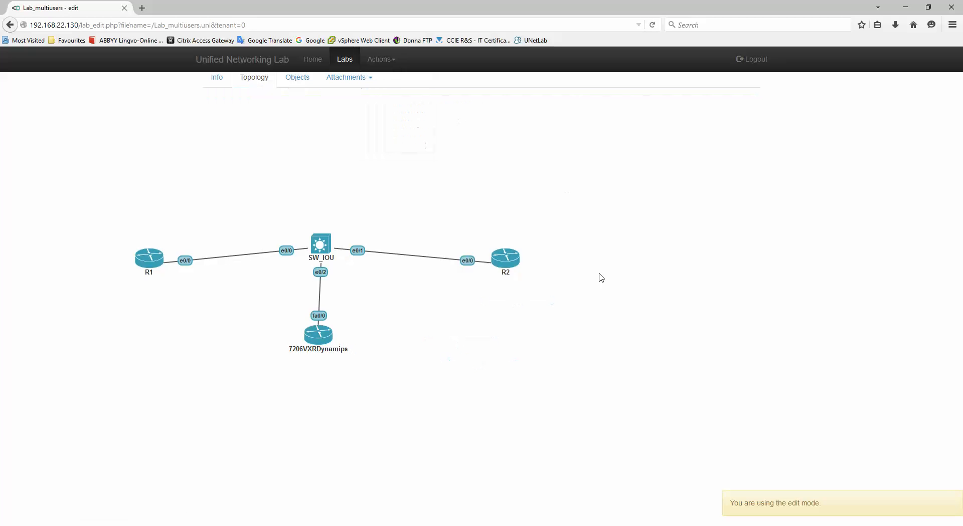
{"action": "right_click", "coordinate": [152, 259]}
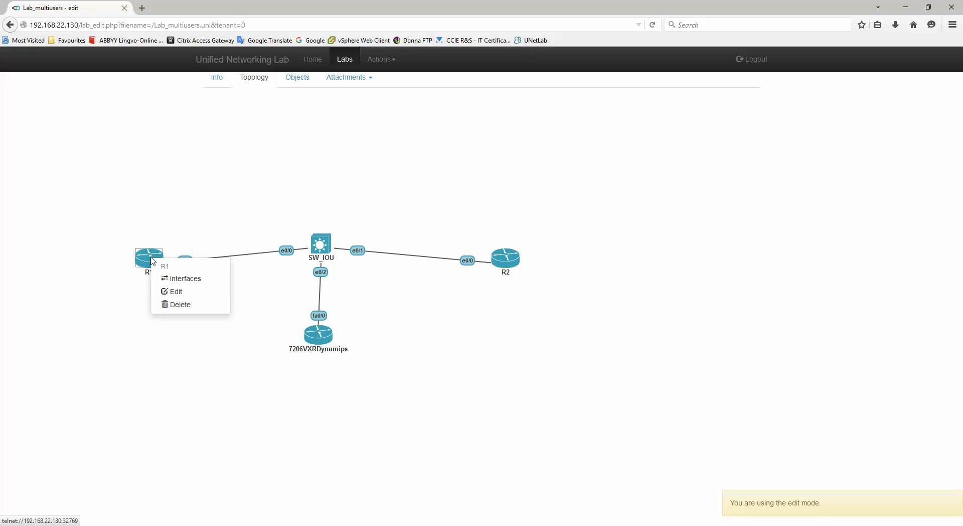
{"action": "left_click", "coordinate": [181, 293]}
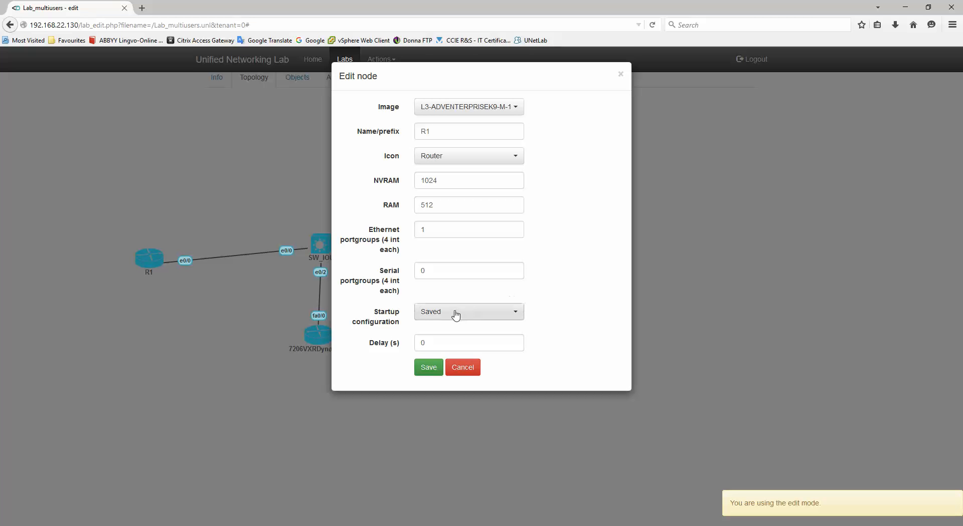
{"action": "left_click", "coordinate": [456, 314]}
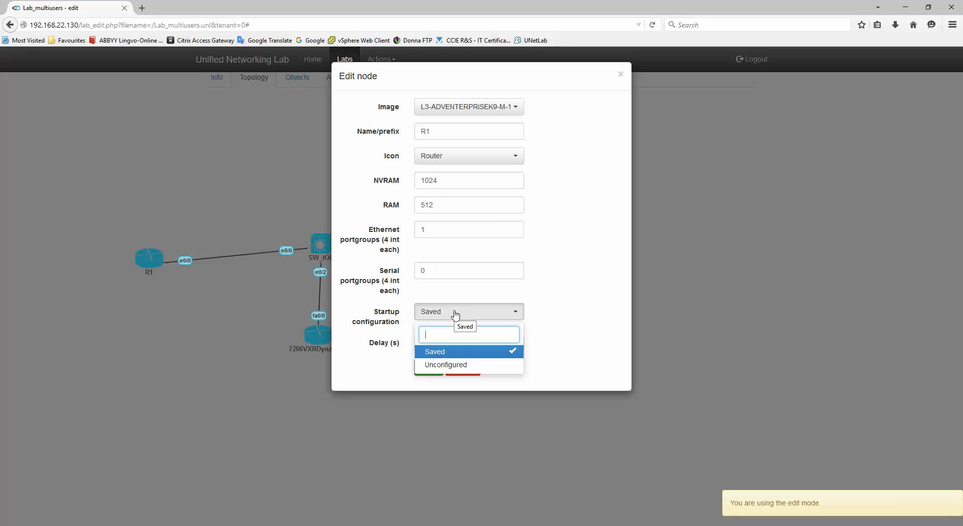
Switch R1's Startup configuration to Unconfigured, then back to Saved, and save the node settings.
{"action": "left_click", "coordinate": [444, 366]}
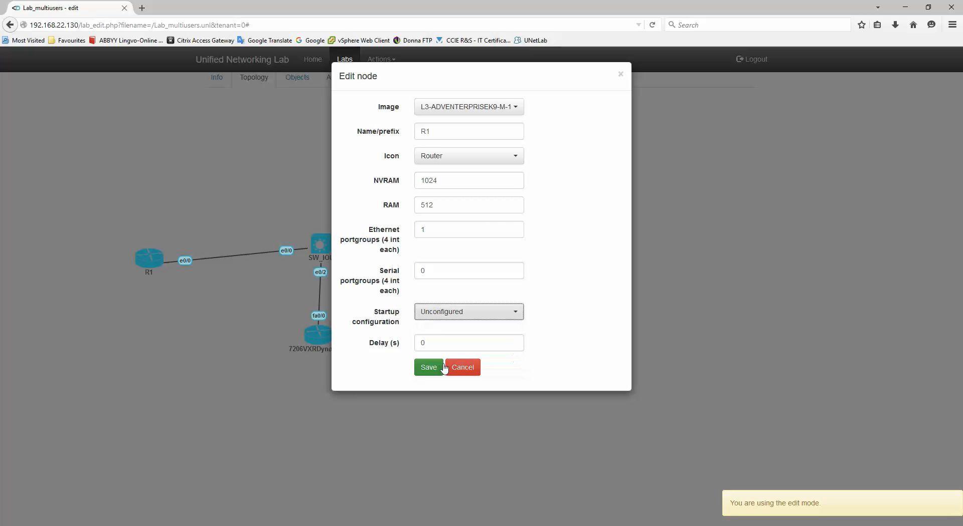
{"action": "left_click", "coordinate": [439, 314]}
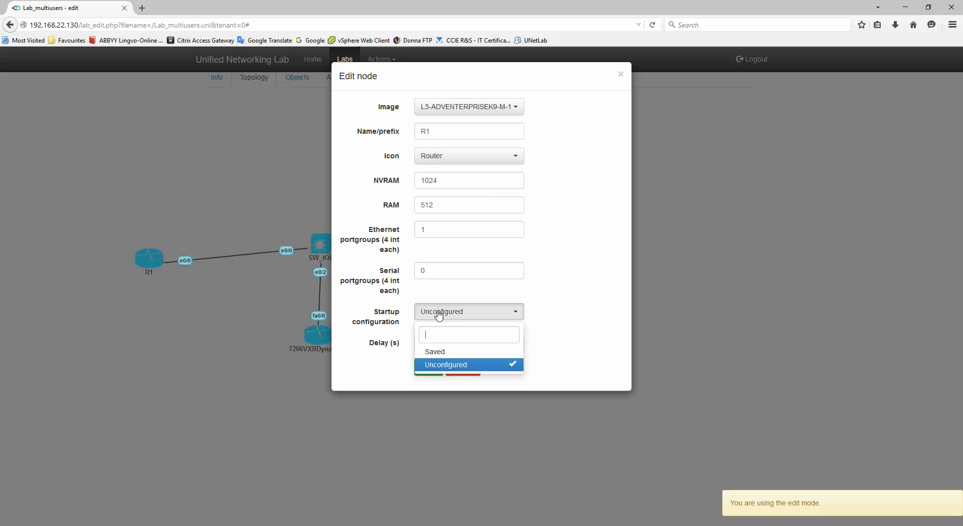
{"action": "left_click", "coordinate": [448, 351]}
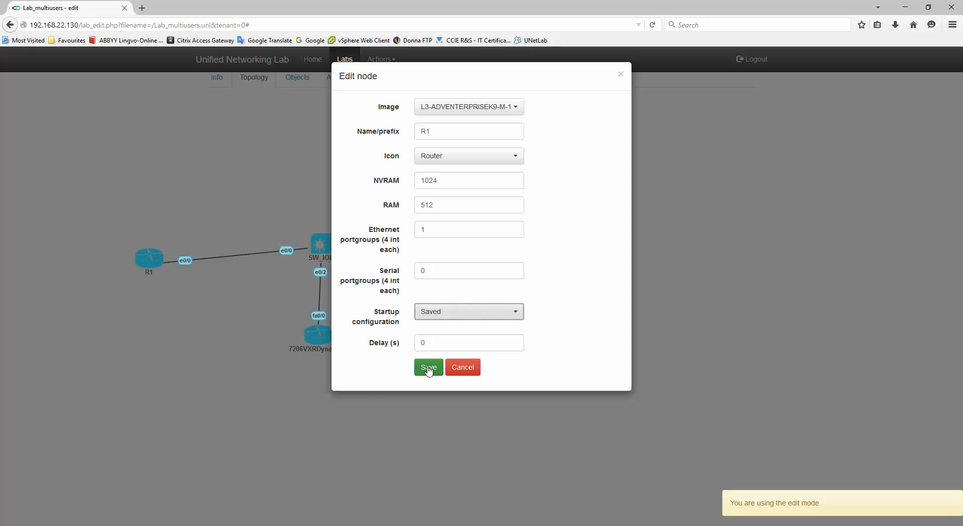
{"action": "left_click", "coordinate": [428, 368]}
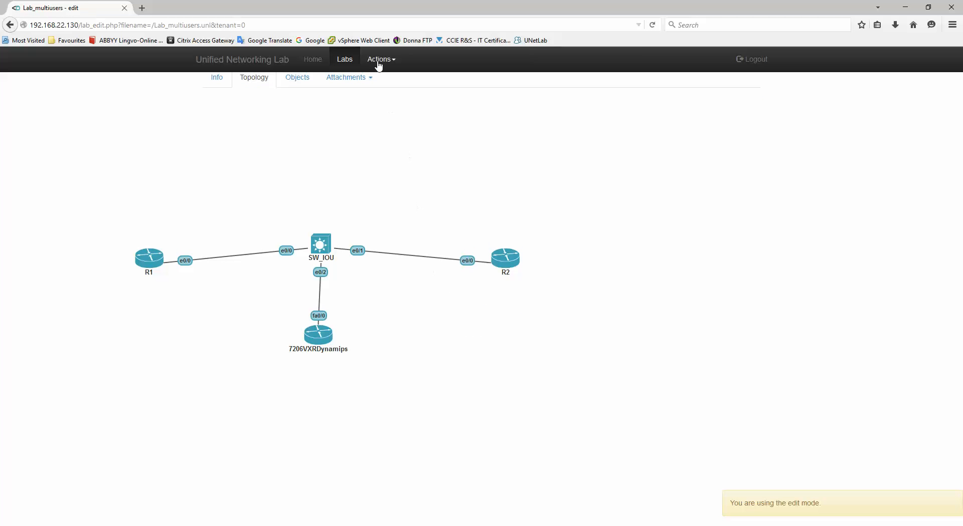
{"action": "left_click", "coordinate": [381, 61]}
Leave edit mode with Open this lab, then run Wipe all nodes and Start all nodes.
{"action": "left_click", "coordinate": [393, 83]}
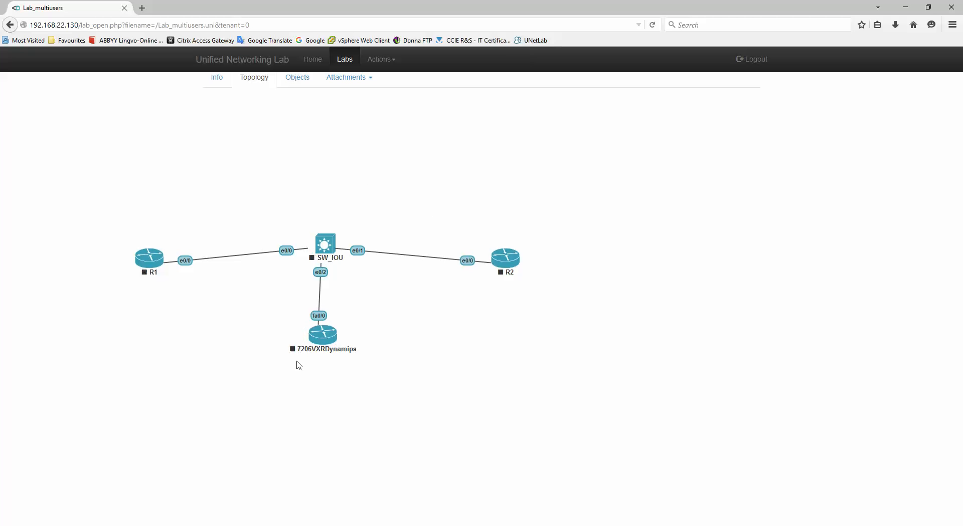
{"action": "left_click", "coordinate": [384, 62]}
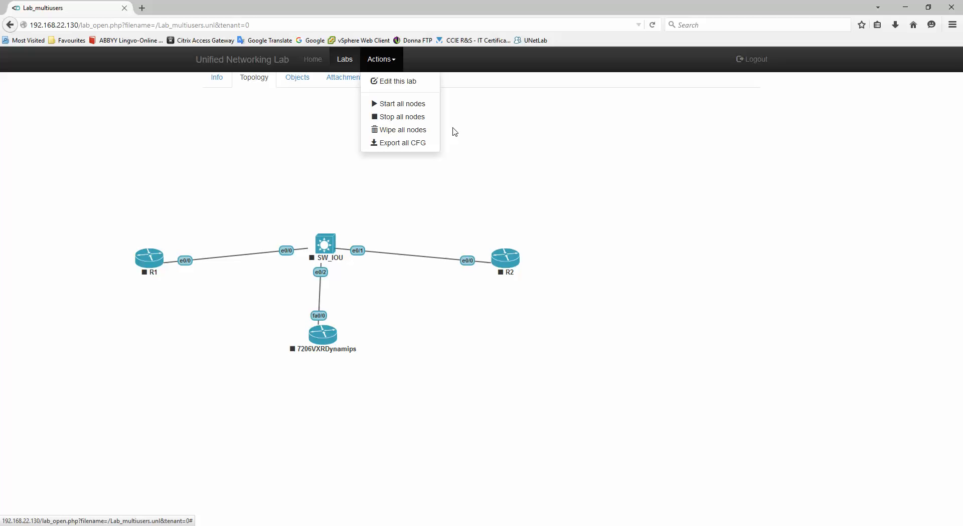
{"action": "left_click", "coordinate": [402, 134]}
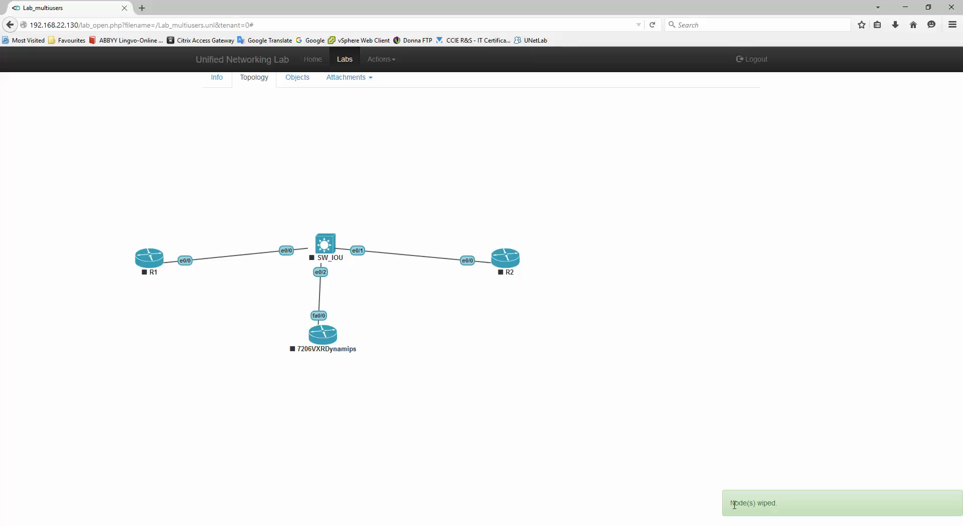
{"action": "left_click_drag", "start_coordinate": [734, 505], "coordinate": [802, 507]}
{"action": "left_click", "coordinate": [604, 290]}
{"action": "left_click", "coordinate": [381, 60]}
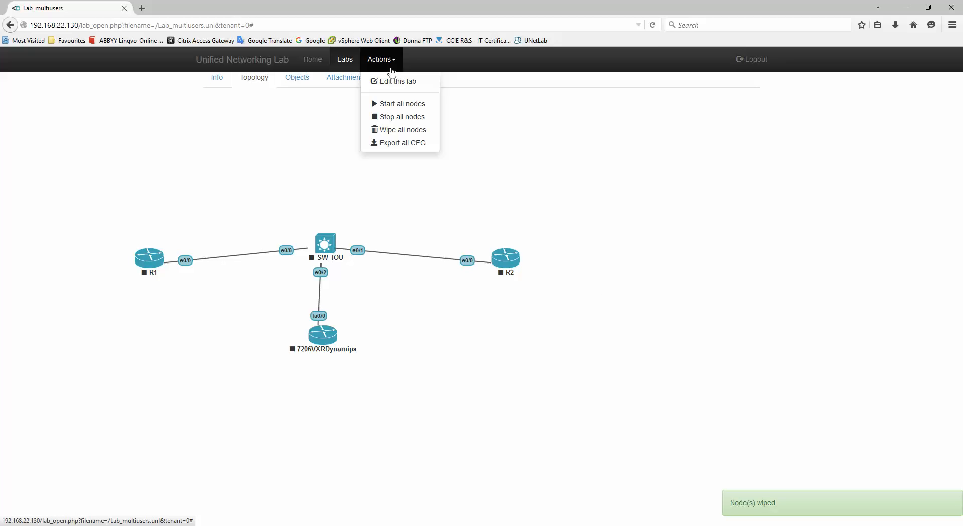
{"action": "left_click", "coordinate": [394, 104]}
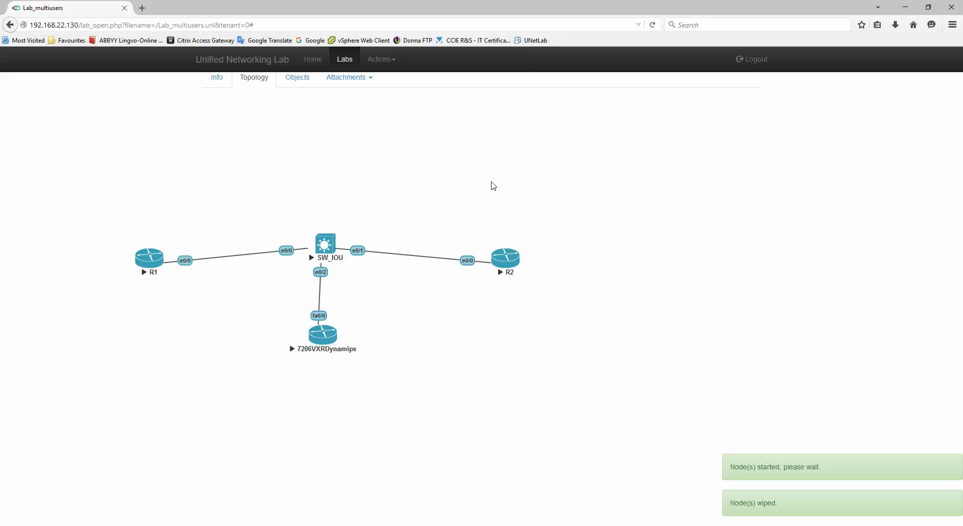
Open R1's console, enter enable mode and page sh run to Loopback0 at 1.1.1.1 255.255.255.255.
{"action": "left_click", "coordinate": [152, 263]}
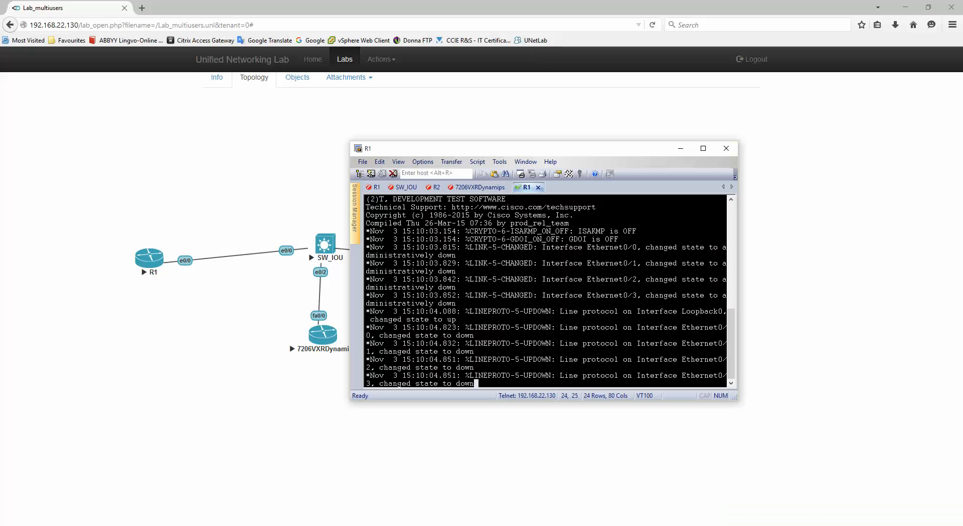
{"action": "key", "text": "Return"}
{"action": "key", "text": "Return"}
{"action": "key", "text": "Return"}
{"action": "key", "text": "Return"}
{"action": "key", "text": "Return"}
{"action": "key", "text": "Return"}
{"action": "key", "text": "Return"}
{"action": "type", "text": "en"}
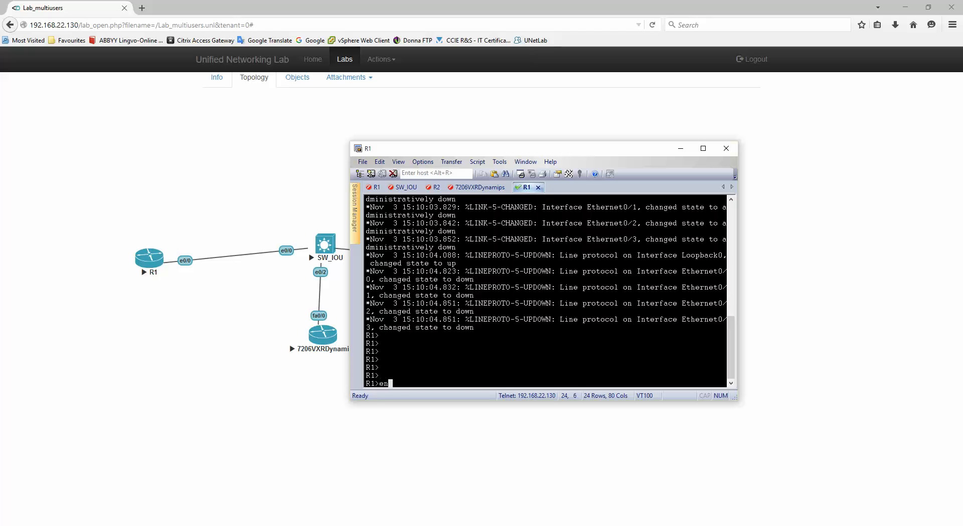
{"action": "key", "text": "Return"}
{"action": "key", "text": "Return"}
{"action": "key", "text": "Return"}
{"action": "key", "text": "Return"}
{"action": "key", "text": "Return"}
{"action": "key", "text": "Return"}
{"action": "key", "text": "Return"}
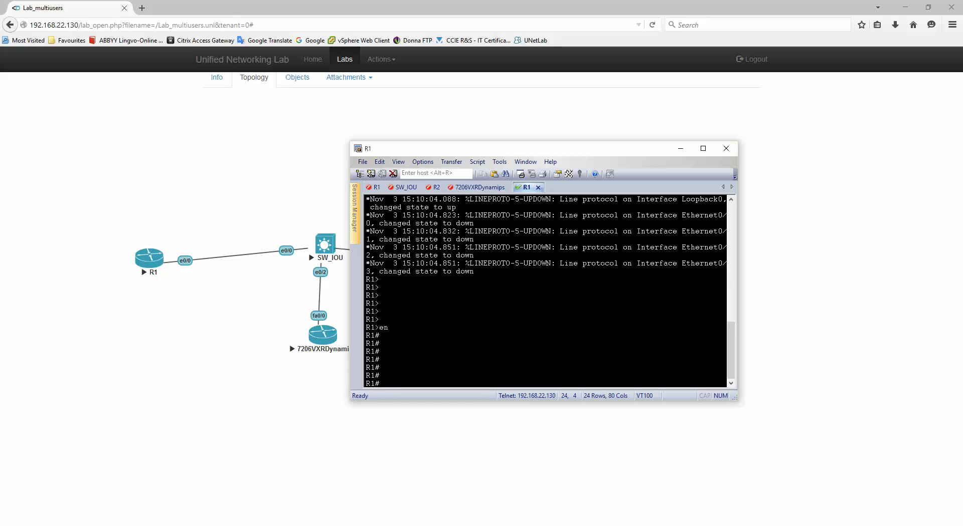
{"action": "type", "text": "sh run"}
{"action": "key", "text": "Return"}
{"action": "key", "text": "space"}
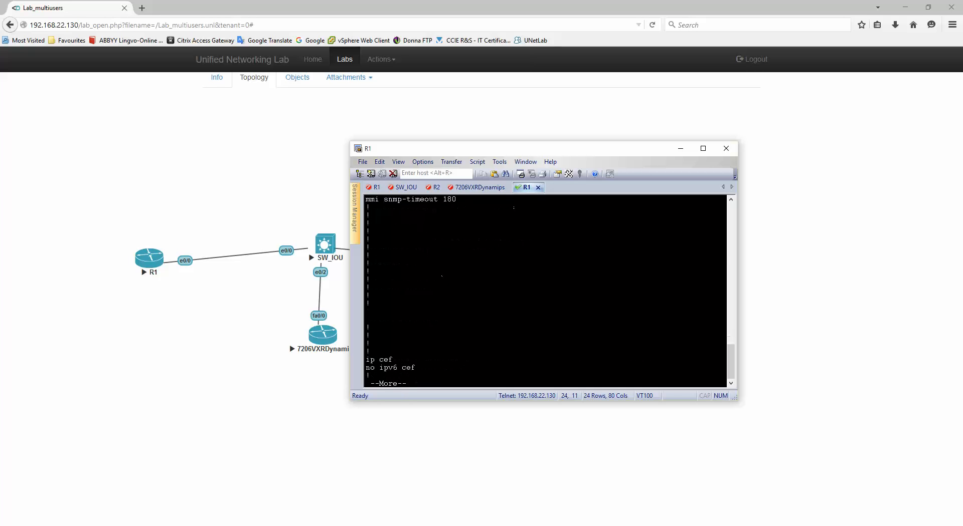
{"action": "key", "text": "space"}
{"action": "key", "text": "space"}
{"action": "left_click_drag", "start_coordinate": [367, 240], "coordinate": [541, 249]}
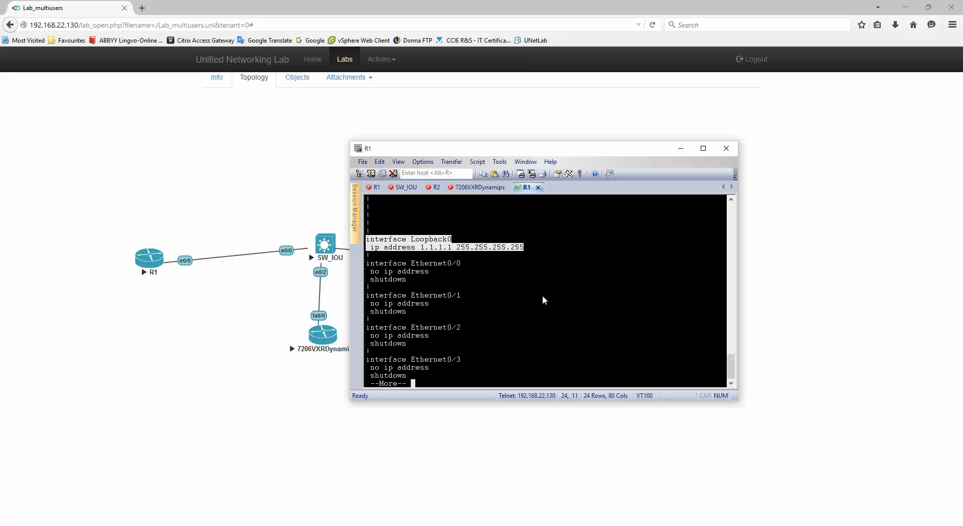
Give R1's Ethernet0/0 the address 10.1.1.2 255.0.0.0 and save it with wr.
{"action": "type", "text": "q"}
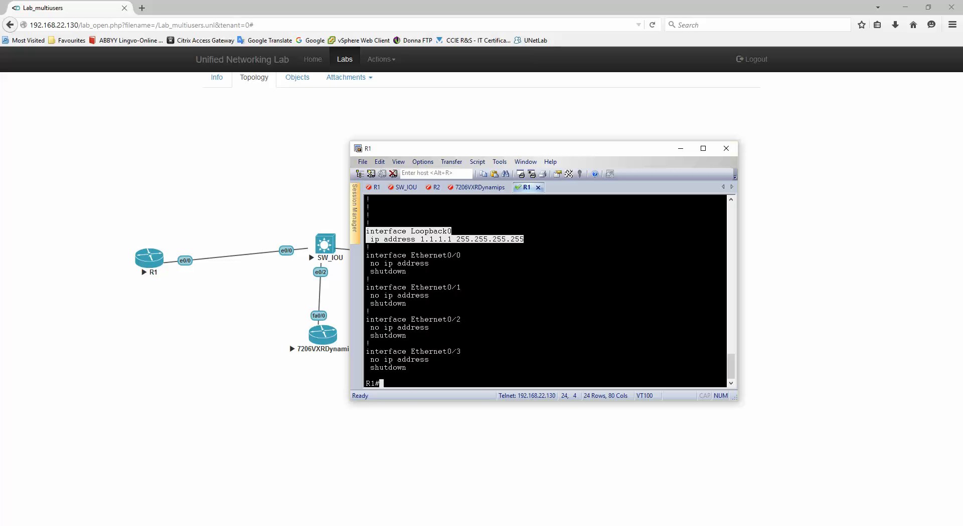
{"action": "type", "text": "conf t"}
{"action": "key", "text": "Return"}
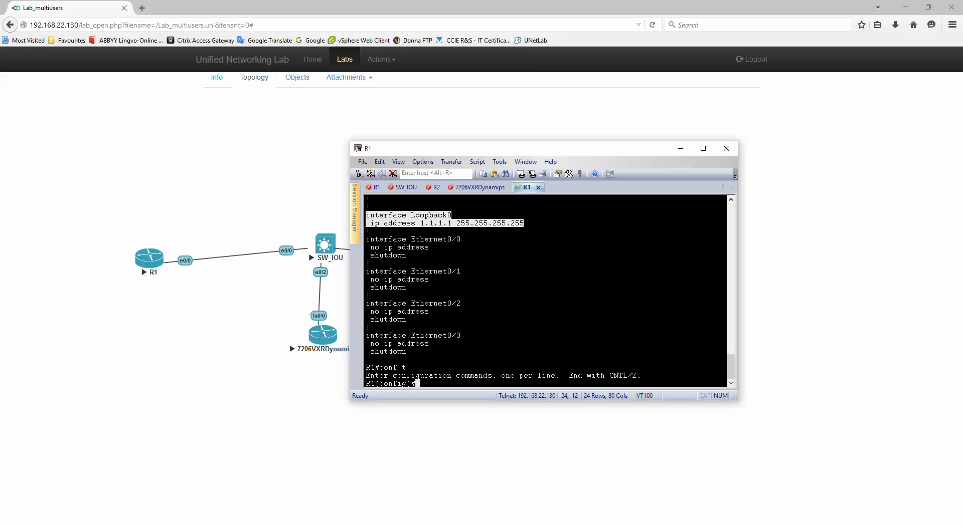
{"action": "type", "text": "int e0/0"}
{"action": "key", "text": "Return"}
{"action": "type", "text": "ip add"}
{"action": "key", "text": "Tab"}
{"action": "type", "text": "1"}
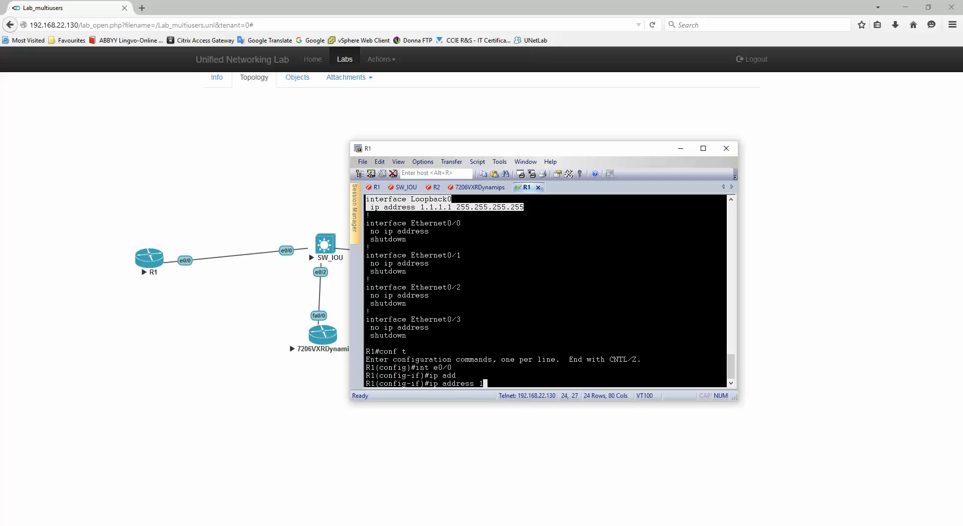
{"action": "type", "text": "0.1.1.2 255.0.0.0"}
{"action": "key", "text": "Return"}
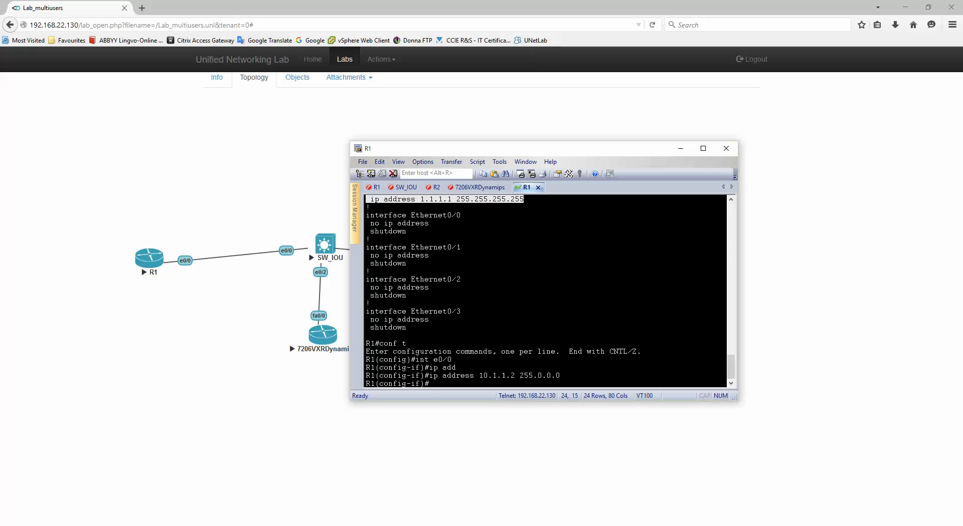
{"action": "type", "text": "end"}
{"action": "key", "text": "Return"}
{"action": "type", "text": "wr"}
{"action": "key", "text": "Return"}
{"action": "key", "text": "Return"}
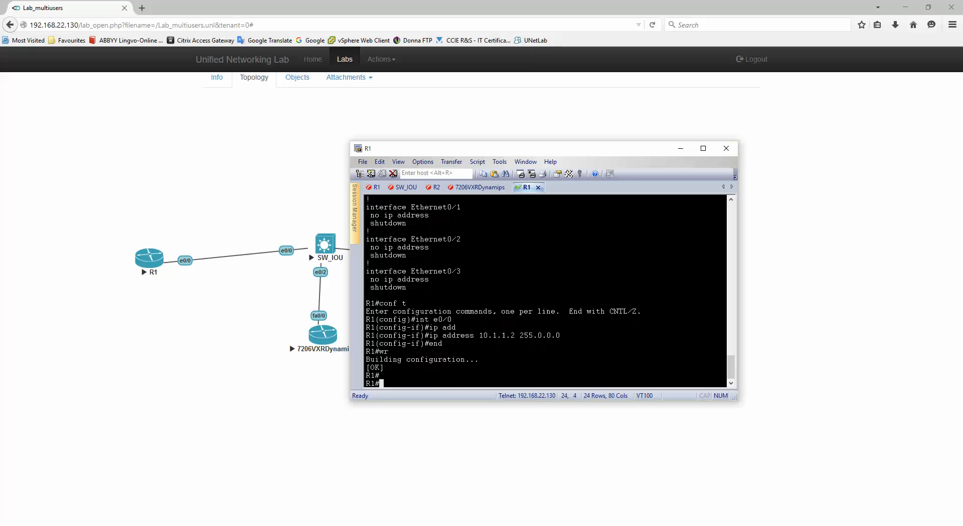
{"action": "key", "text": "Return"}
{"action": "key", "text": "Return"}
Page through R1's sh run output, checking the Ethernet0/0 and Loopback0 lines.
{"action": "type", "text": "sh ru"}
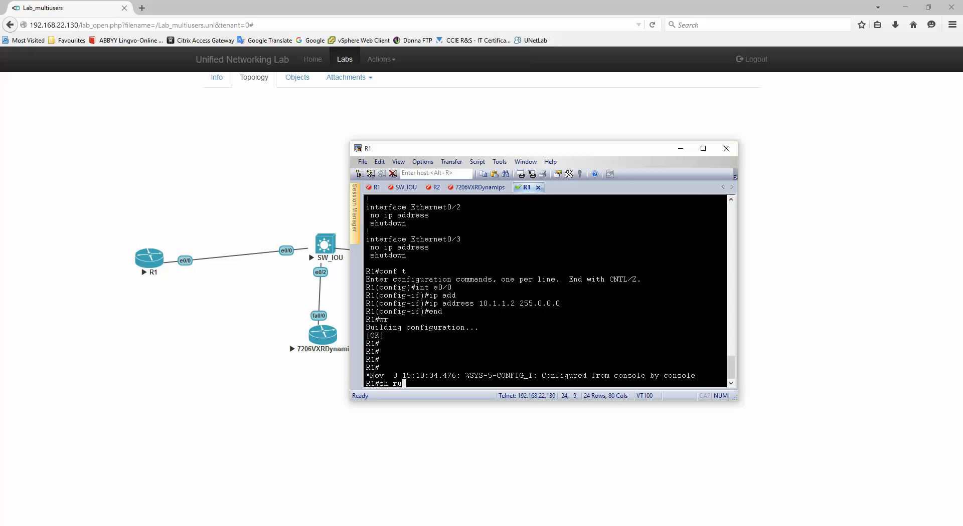
{"action": "key", "text": "Return"}
{"action": "key", "text": "space"}
{"action": "key", "text": "space"}
{"action": "key", "text": "space"}
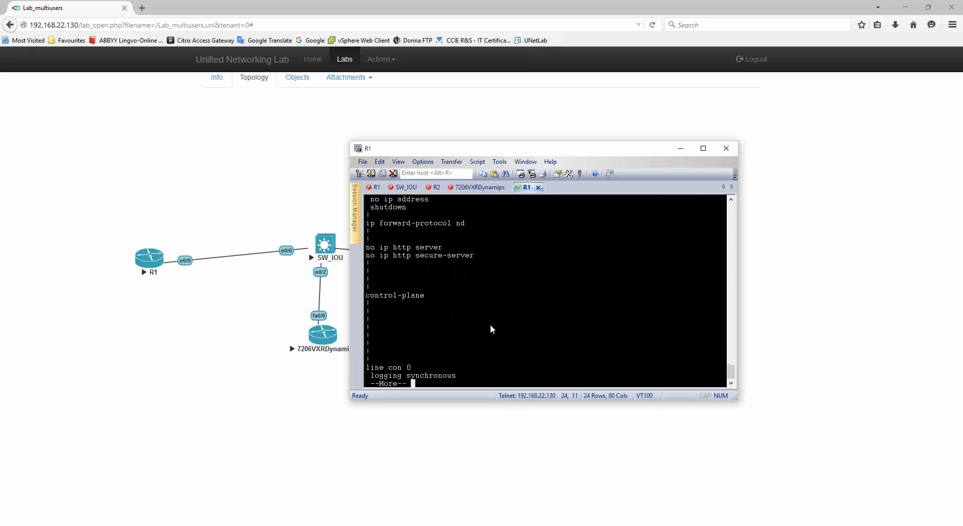
{"action": "scroll", "coordinate": [489, 323], "scroll_direction": "up", "scroll_amount": 7}
{"action": "left_click_drag", "start_coordinate": [366, 263], "coordinate": [489, 272]}
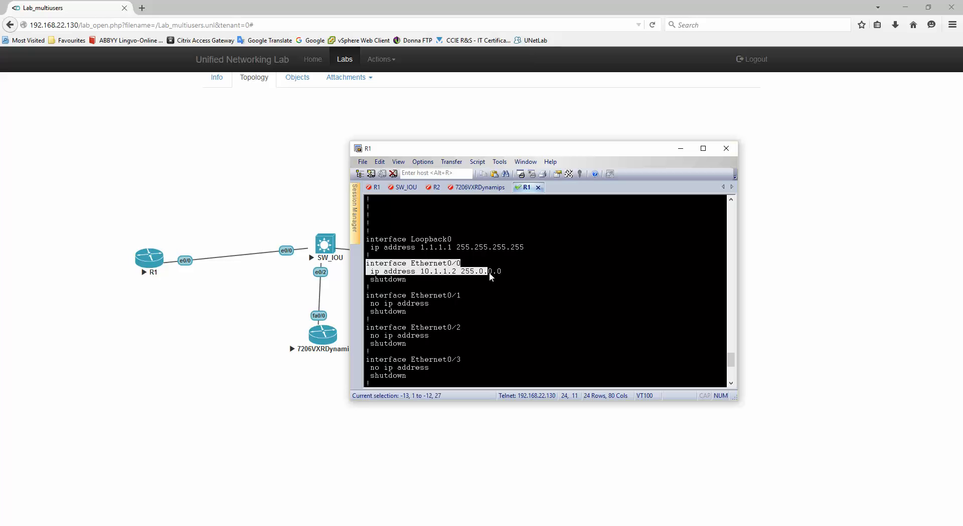
{"action": "left_click", "coordinate": [567, 332]}
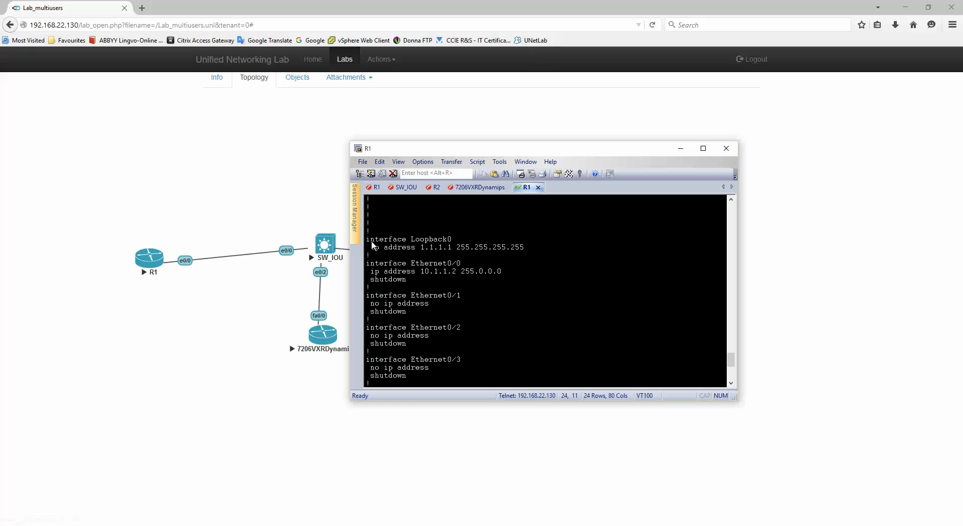
{"action": "left_click_drag", "start_coordinate": [366, 240], "coordinate": [531, 246]}
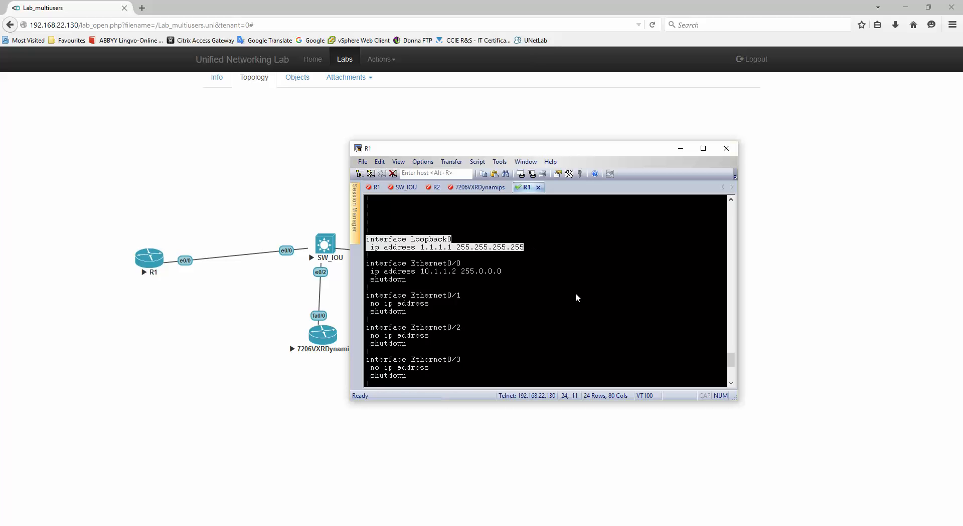
{"action": "scroll", "coordinate": [443, 282], "scroll_direction": "up", "scroll_amount": 4}
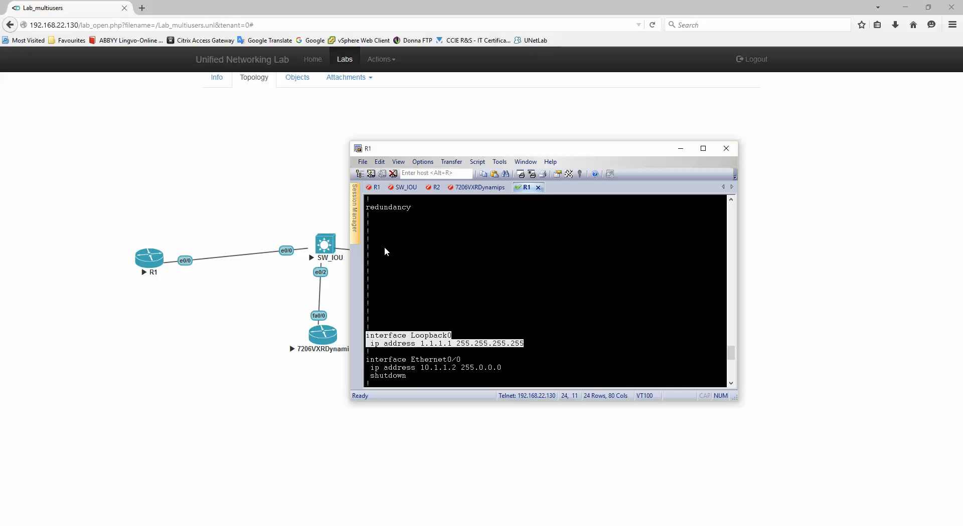
{"action": "left_click", "coordinate": [523, 279]}
{"action": "scroll", "coordinate": [577, 291], "scroll_direction": "down", "scroll_amount": 9}
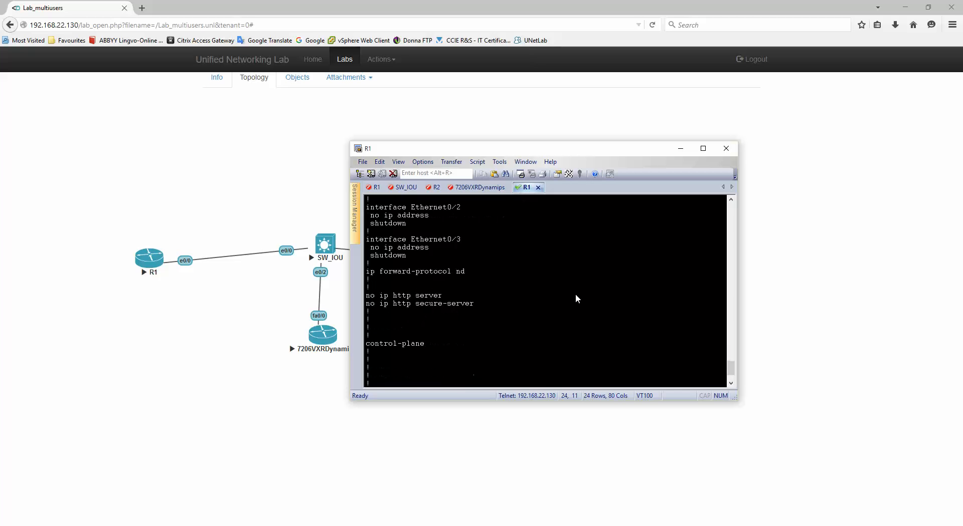
{"action": "scroll", "coordinate": [575, 299], "scroll_direction": "down", "scroll_amount": 2}
{"action": "key", "text": "space"}
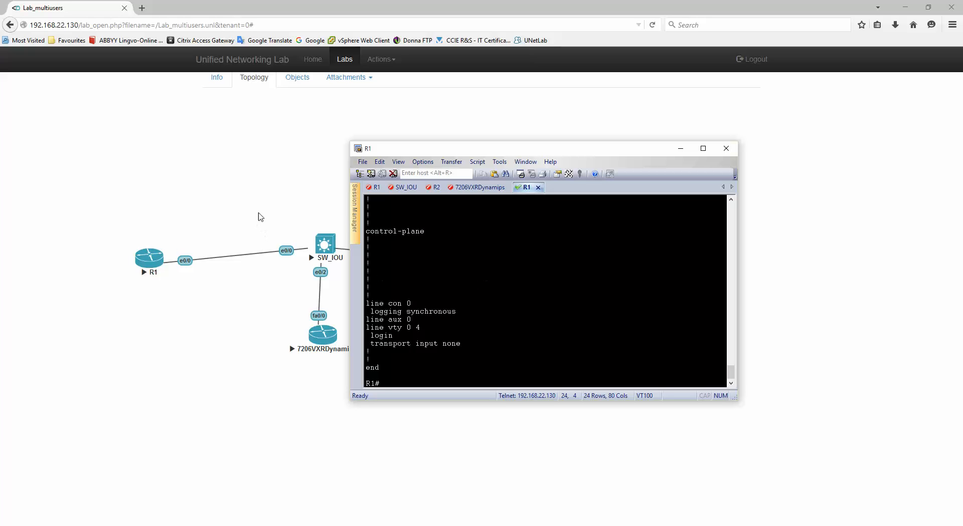
Open the SW_IOU console, enter enable mode and list its VLANs with sh vlan.
{"action": "left_click", "coordinate": [335, 248]}
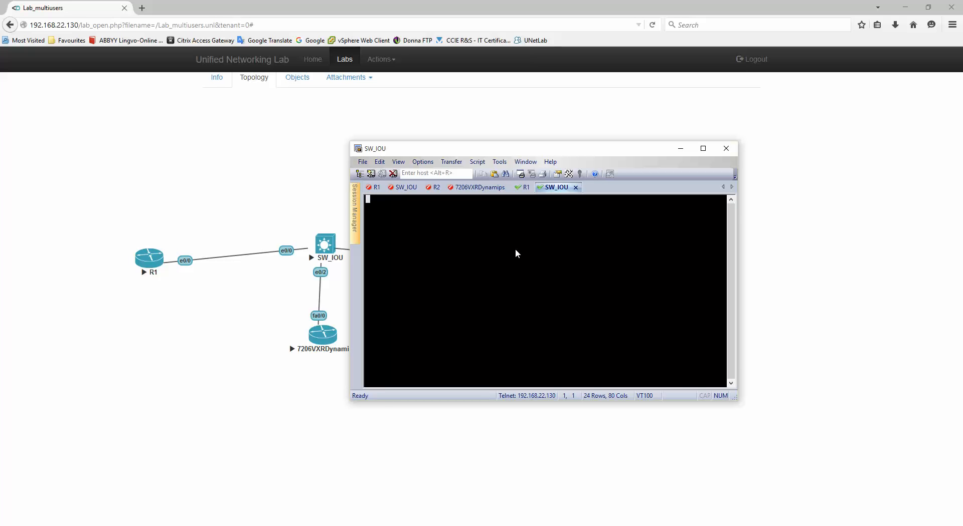
{"action": "key", "text": "Return"}
{"action": "key", "text": "Return"}
{"action": "key", "text": "Return"}
{"action": "type", "text": "en"}
{"action": "key", "text": "Return"}
{"action": "type", "text": "sh vlan"}
{"action": "key", "text": "Return"}
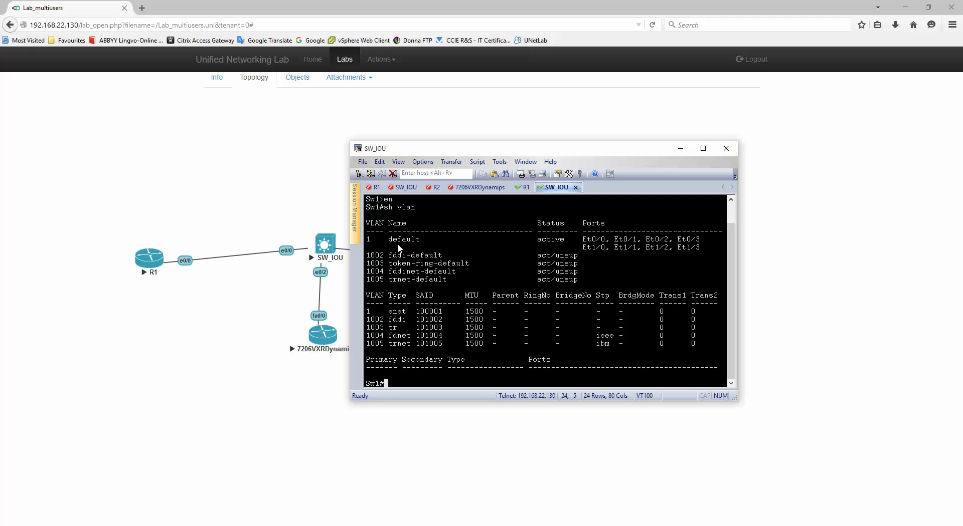
{"action": "left_click_drag", "start_coordinate": [367, 239], "coordinate": [435, 237]}
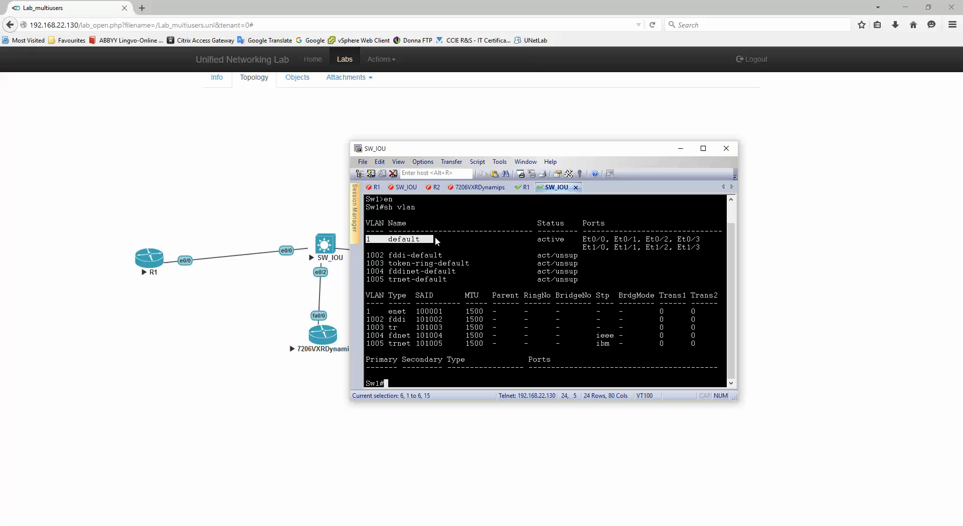
{"action": "left_click", "coordinate": [485, 284]}
Set the switch's VTP mode to transparent and create VLAN 10.
{"action": "type", "text": "conf t"}
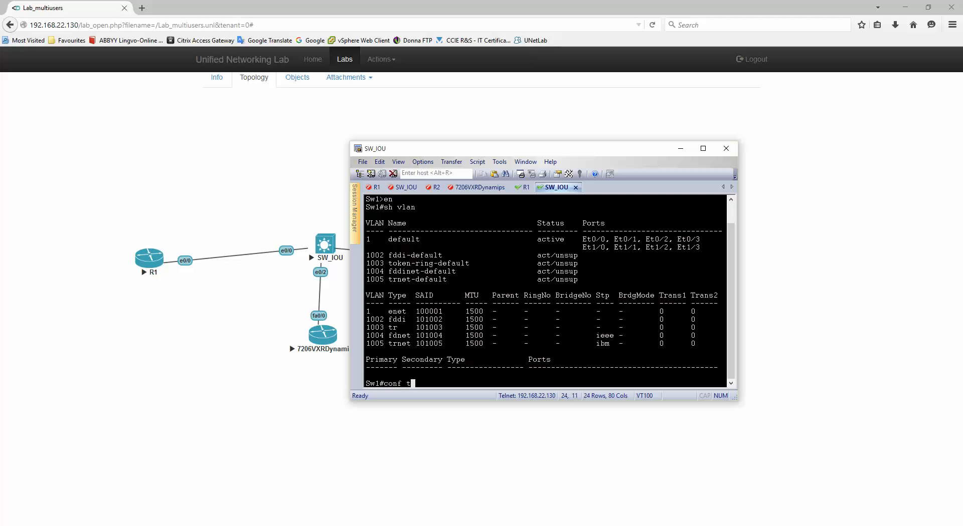
{"action": "key", "text": "Return"}
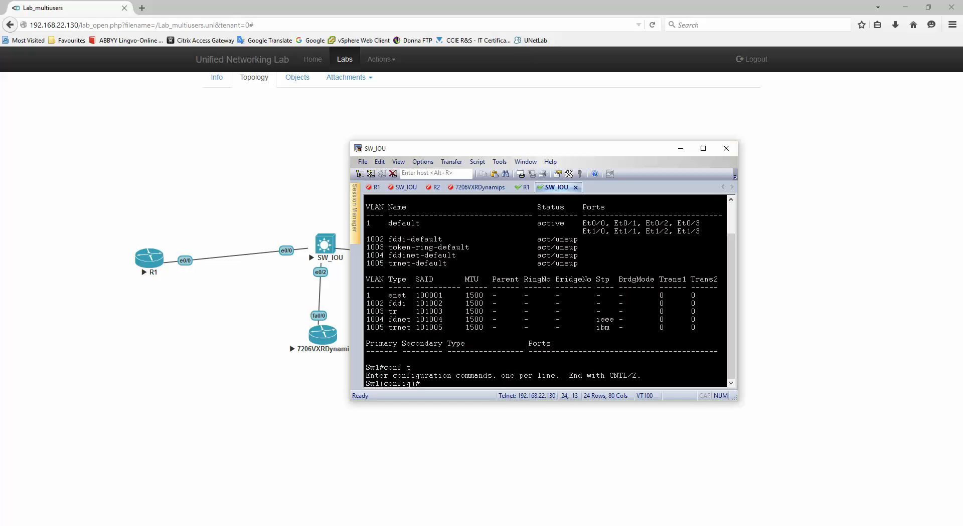
{"action": "type", "text": "vtp mode"}
{"action": "key", "text": "BackSpace"}
{"action": "key", "text": "BackSpace"}
{"action": "type", "text": "tran"}
{"action": "key", "text": "Tab"}
{"action": "key", "text": "Return"}
{"action": "key", "text": "Return"}
{"action": "type", "text": "vlan 10"}
{"action": "key", "text": "Return"}
{"action": "type", "text": "end"}
{"action": "key", "text": "Return"}
Show the switch's running config and mark its vlan 10 entry.
{"action": "type", "text": "sh r"}
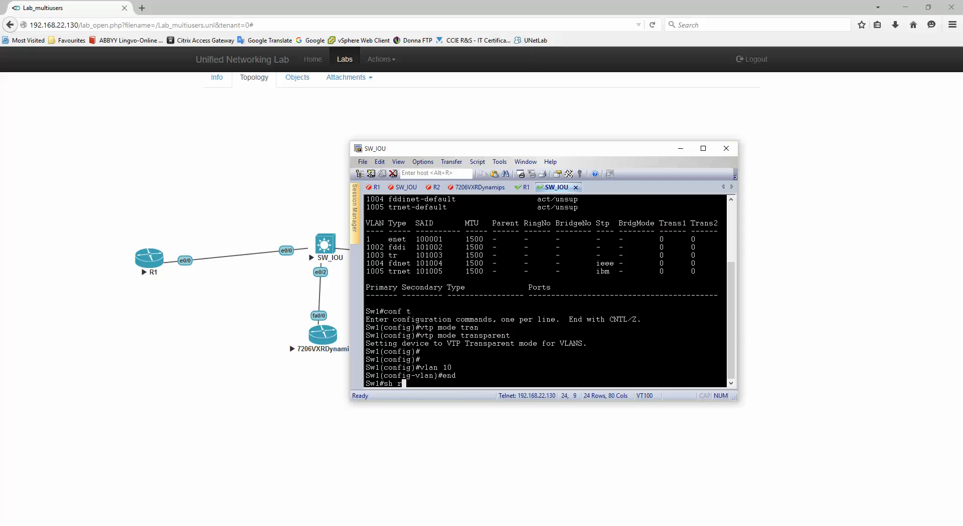
{"action": "type", "text": "un"}
{"action": "key", "text": "Return"}
{"action": "key", "text": "space"}
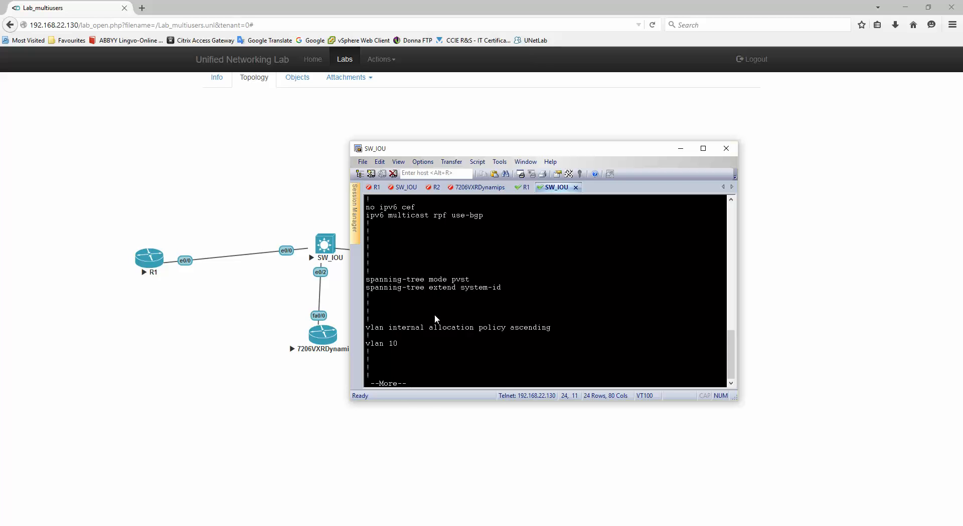
{"action": "left_click_drag", "start_coordinate": [368, 345], "coordinate": [414, 343]}
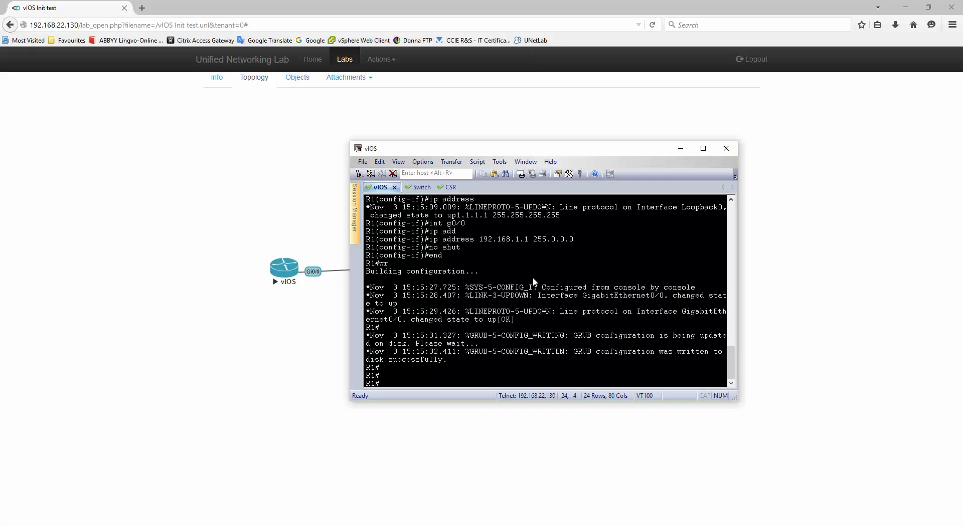
Run sh run on the vIOS console and page through to its Loopback0 interface.
{"action": "left_click_drag", "start_coordinate": [510, 151], "coordinate": [498, 350]}
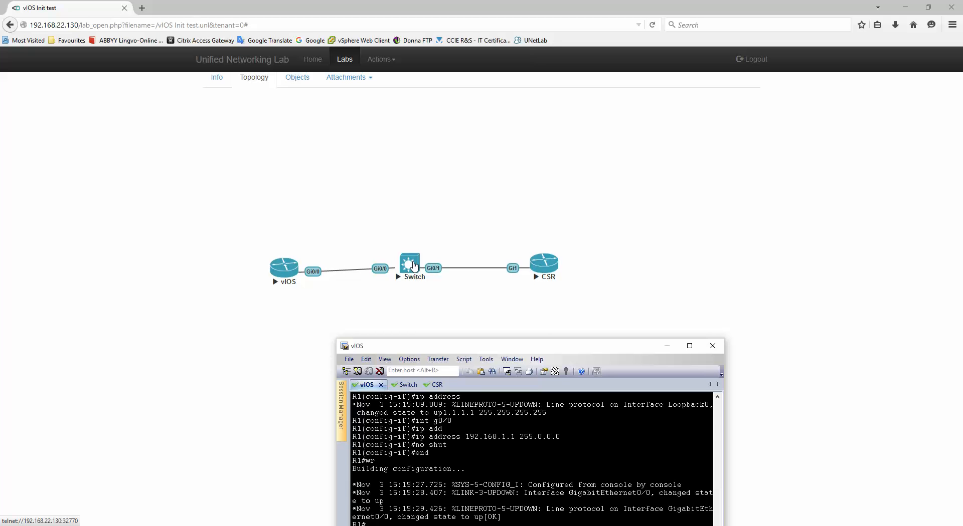
{"action": "left_click_drag", "start_coordinate": [527, 347], "coordinate": [535, 143]}
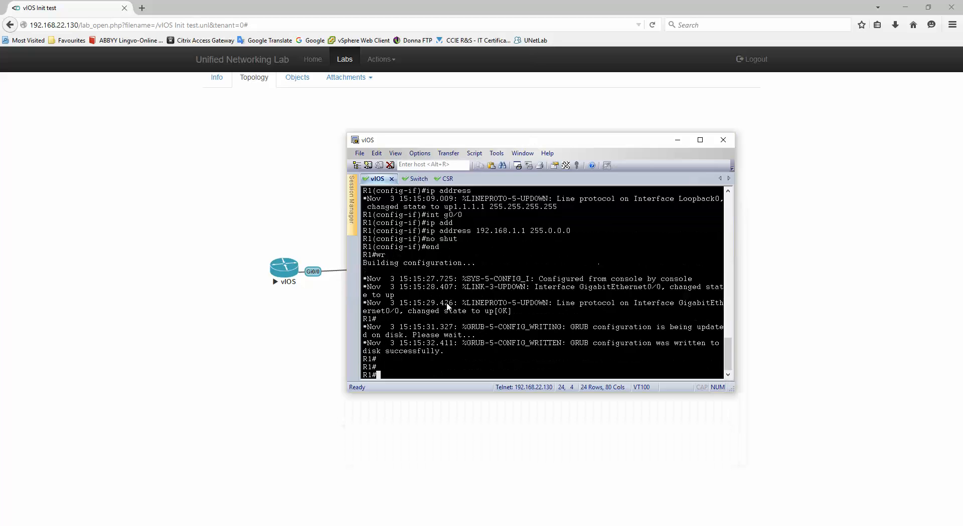
{"action": "type", "text": "sh run"}
{"action": "key", "text": "Return"}
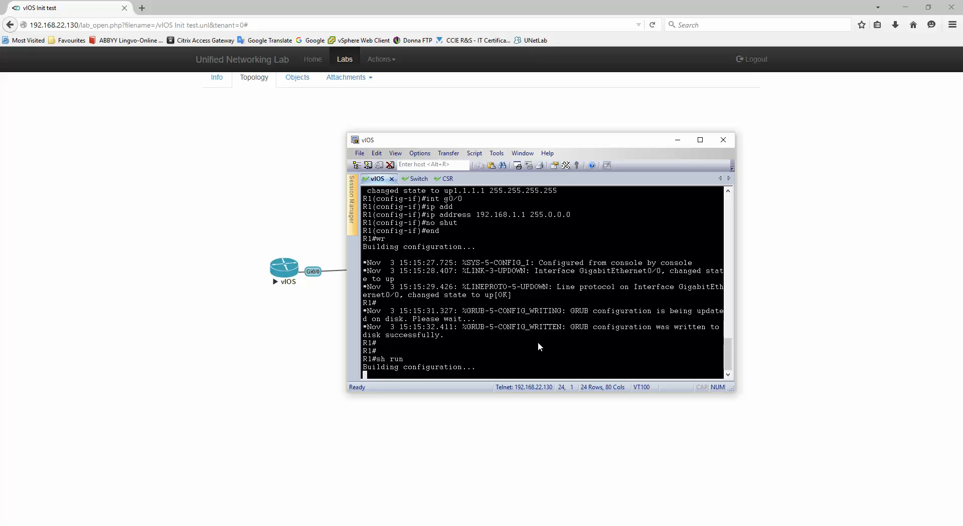
{"action": "key", "text": "space"}
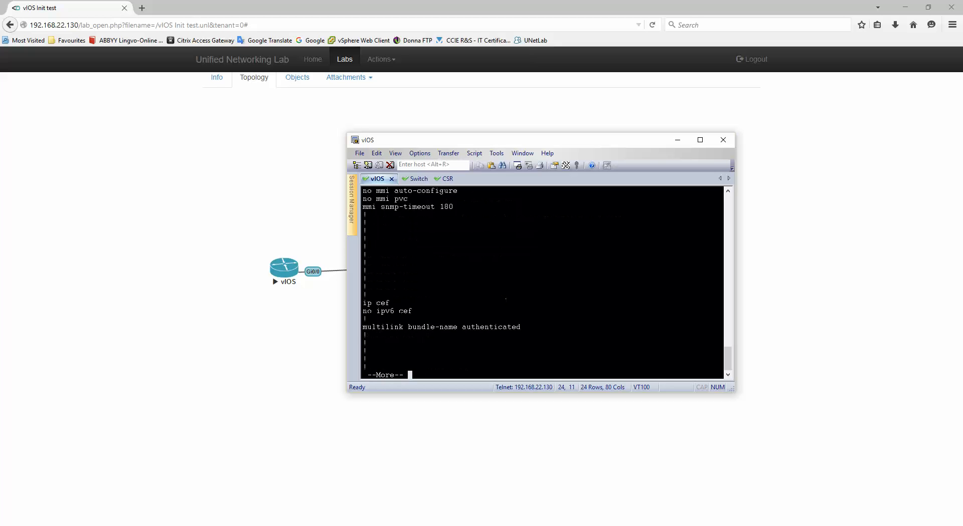
{"action": "key", "text": "space"}
{"action": "left_click_drag", "start_coordinate": [377, 317], "coordinate": [534, 322]}
{"action": "left_click", "coordinate": [568, 326]}
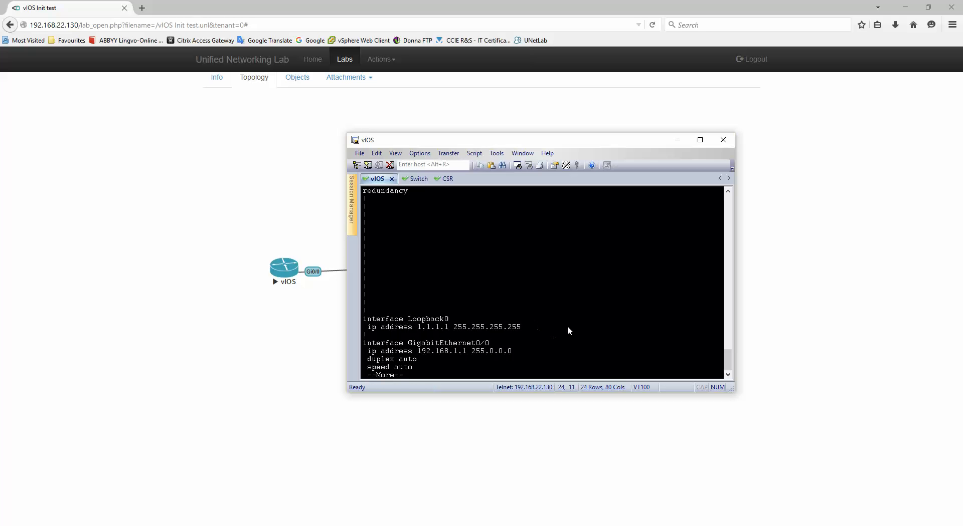
Mark vIOS's GigabitEthernet0/0 block, then the Switch console's interface Vlan10 lines.
{"action": "key", "text": "space"}
{"action": "scroll", "coordinate": [466, 294], "scroll_direction": "up", "scroll_amount": 2}
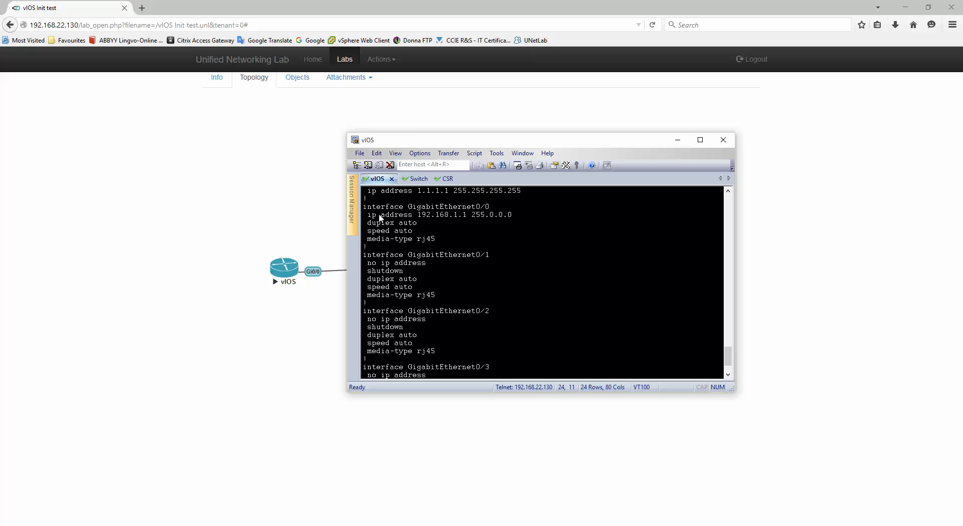
{"action": "scroll", "coordinate": [376, 217], "scroll_direction": "up", "scroll_amount": 1}
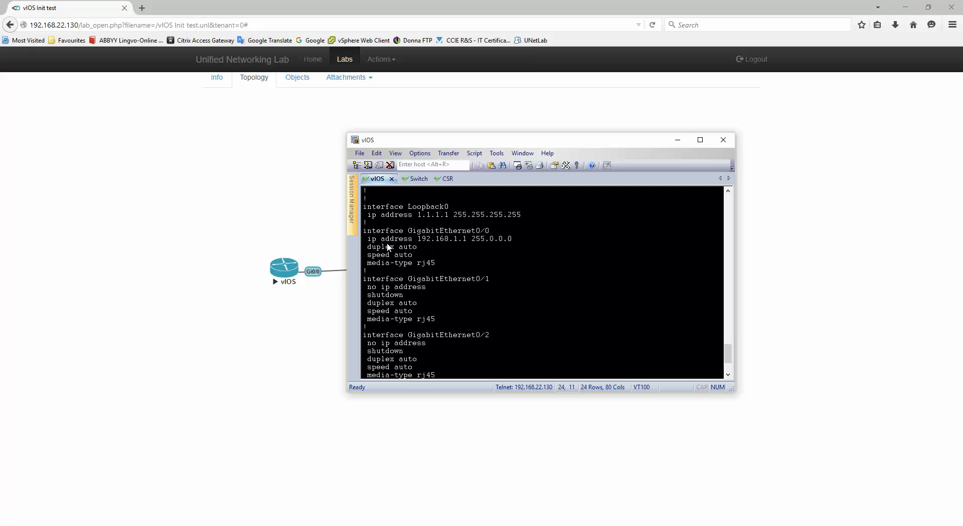
{"action": "left_click_drag", "start_coordinate": [364, 232], "coordinate": [442, 264]}
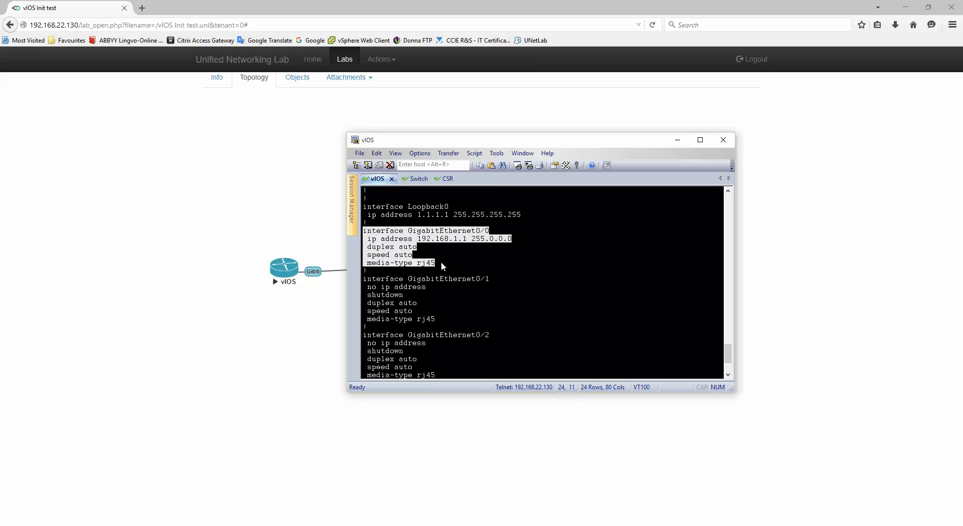
{"action": "left_click", "coordinate": [409, 179]}
{"action": "left_click_drag", "start_coordinate": [363, 287], "coordinate": [566, 298]}
Review the Switch's running config and mark the vlan 10,20 line.
{"action": "scroll", "coordinate": [565, 296], "scroll_direction": "up", "scroll_amount": 15}
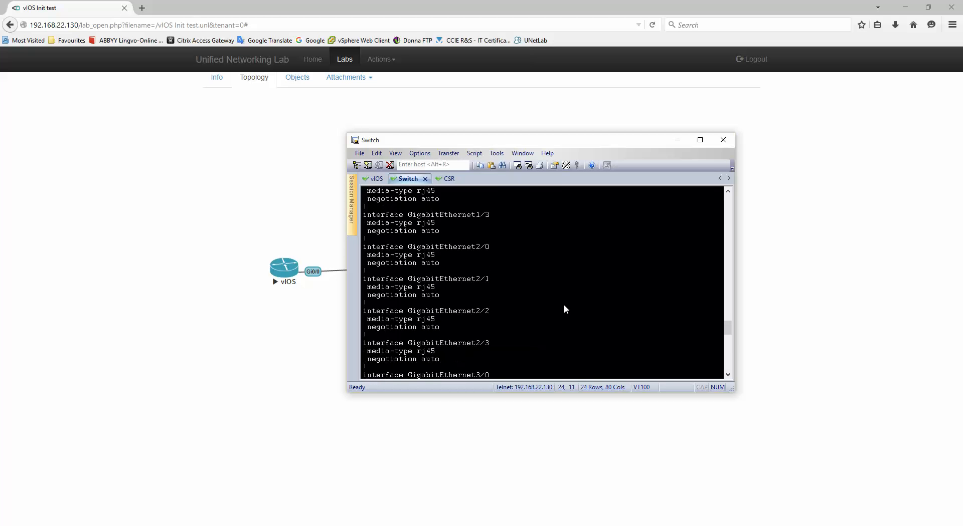
{"action": "scroll", "coordinate": [564, 303], "scroll_direction": "up", "scroll_amount": 4}
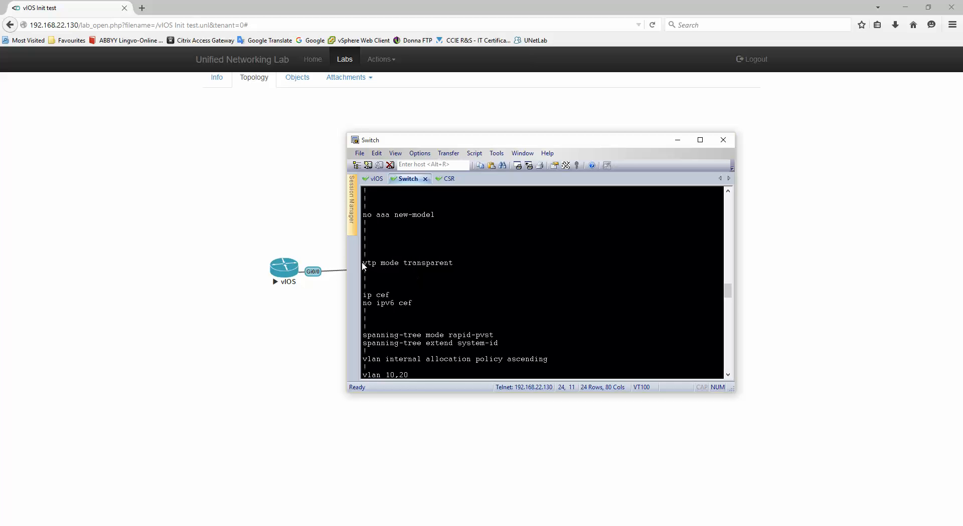
{"action": "left_click_drag", "start_coordinate": [363, 263], "coordinate": [464, 265]}
{"action": "scroll", "coordinate": [501, 286], "scroll_direction": "down", "scroll_amount": 4}
{"action": "left_click_drag", "start_coordinate": [363, 279], "coordinate": [413, 280]}
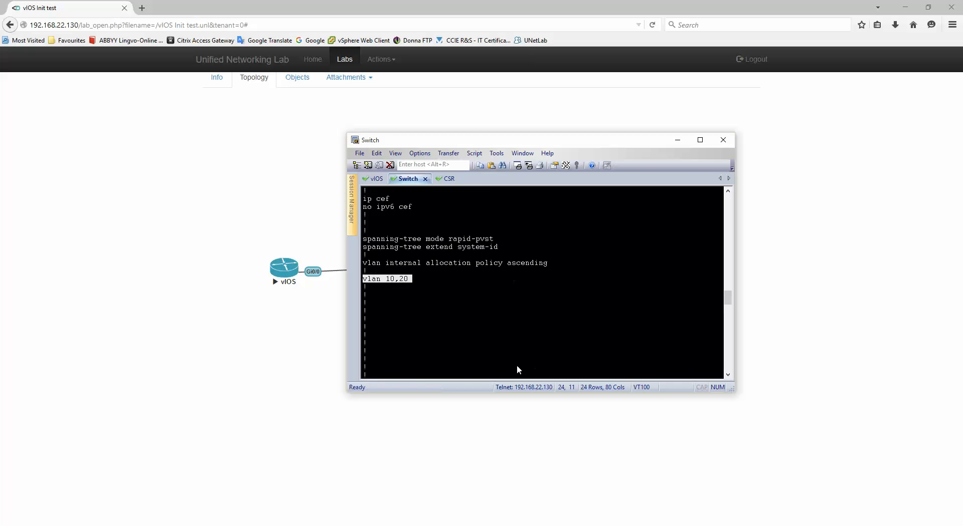
{"action": "left_click", "coordinate": [459, 344]}
Show the CSR's running config and mark GigabitEthernet1 with its IP address.
{"action": "left_click", "coordinate": [444, 179]}
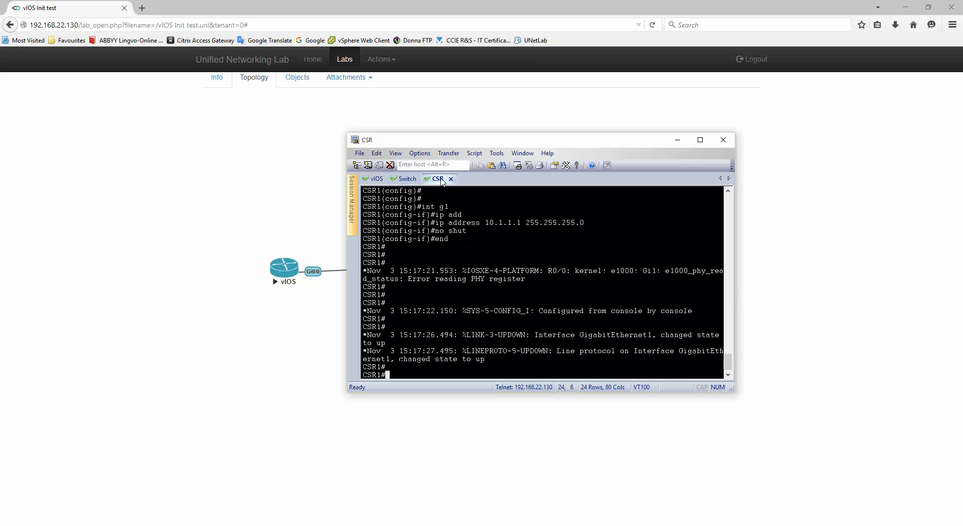
{"action": "type", "text": "sh run"}
{"action": "key", "text": "Return"}
{"action": "key", "text": "space"}
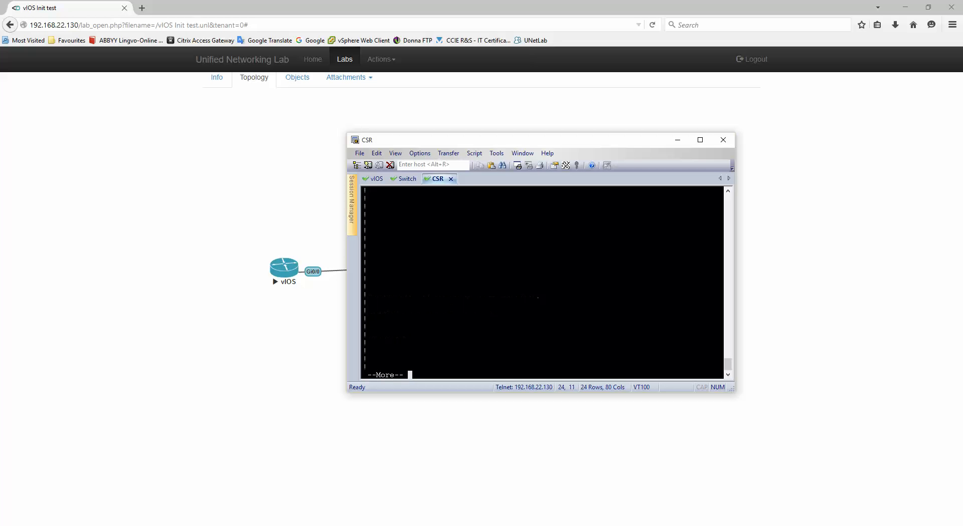
{"action": "scroll", "coordinate": [482, 311], "scroll_direction": "up", "scroll_amount": 2}
{"action": "left_click_drag", "start_coordinate": [364, 239], "coordinate": [516, 249]}
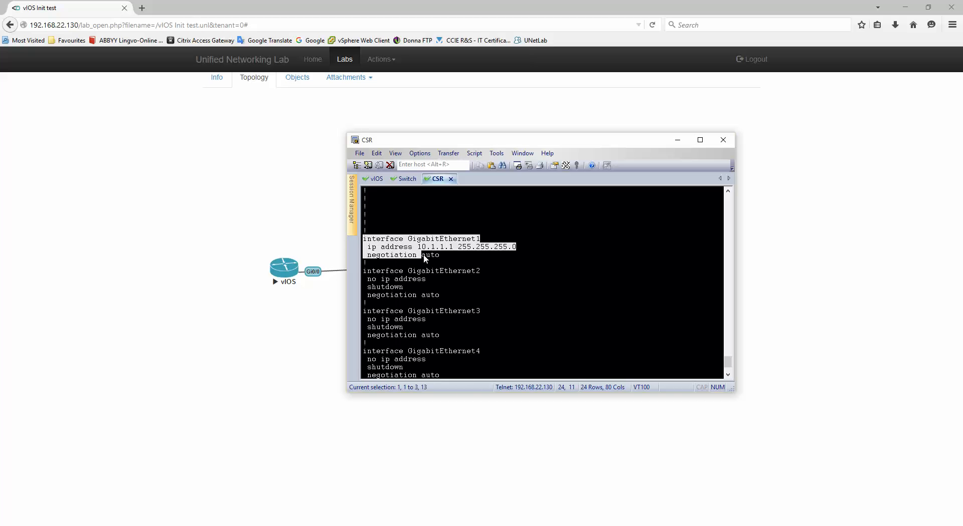
{"action": "left_click", "coordinate": [428, 261]}
{"action": "left_click_drag", "start_coordinate": [370, 251], "coordinate": [544, 246]}
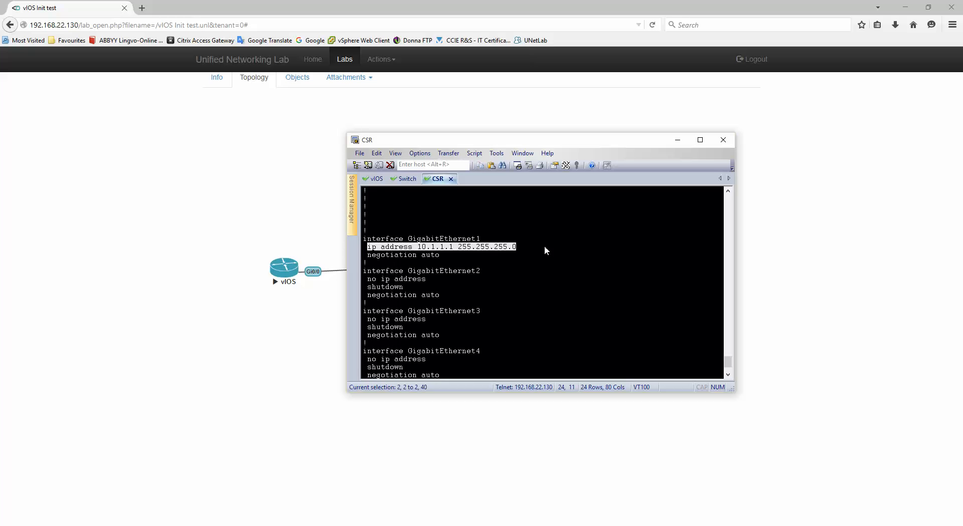
{"action": "left_click", "coordinate": [553, 320]}
{"action": "scroll", "coordinate": [546, 316], "scroll_direction": "down", "scroll_amount": 2}
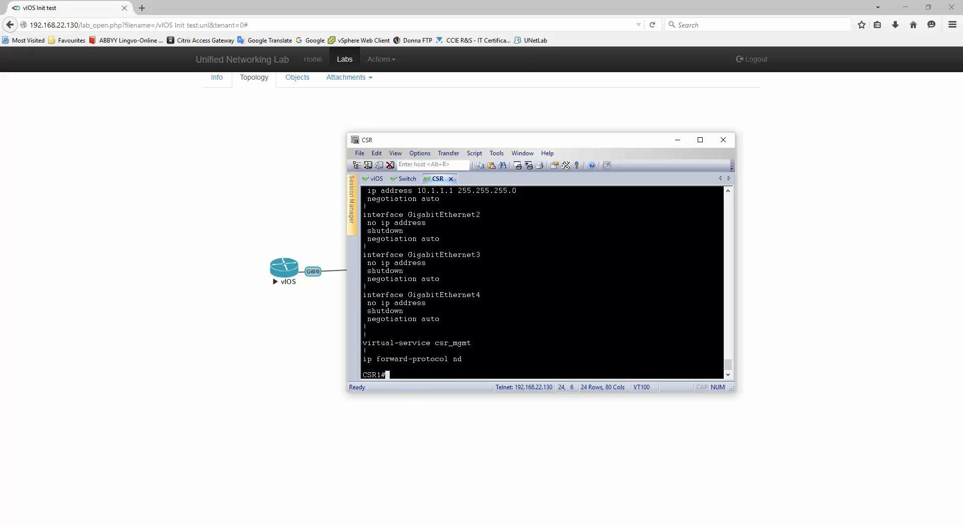
Save the running configs to startup with wr on the CSR, Switch and vIOS consoles.
{"action": "type", "text": "wr"}
{"action": "key", "text": "Return"}
{"action": "left_click", "coordinate": [406, 179]}
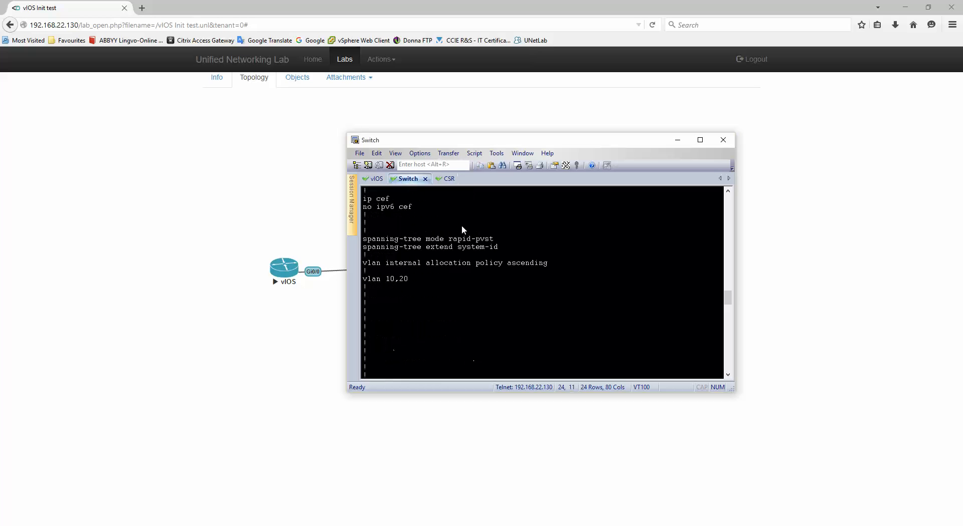
{"action": "type", "text": "wr"}
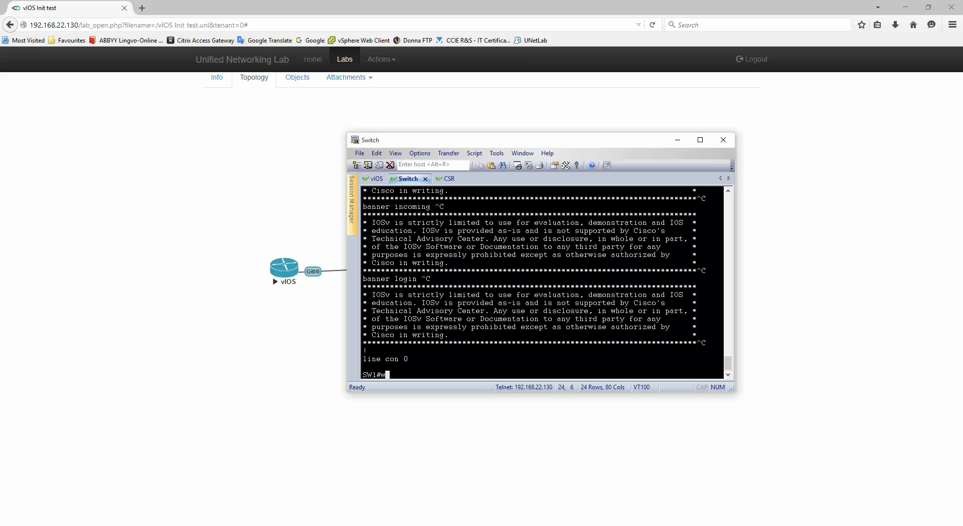
{"action": "key", "text": "Return"}
{"action": "left_click", "coordinate": [375, 179]}
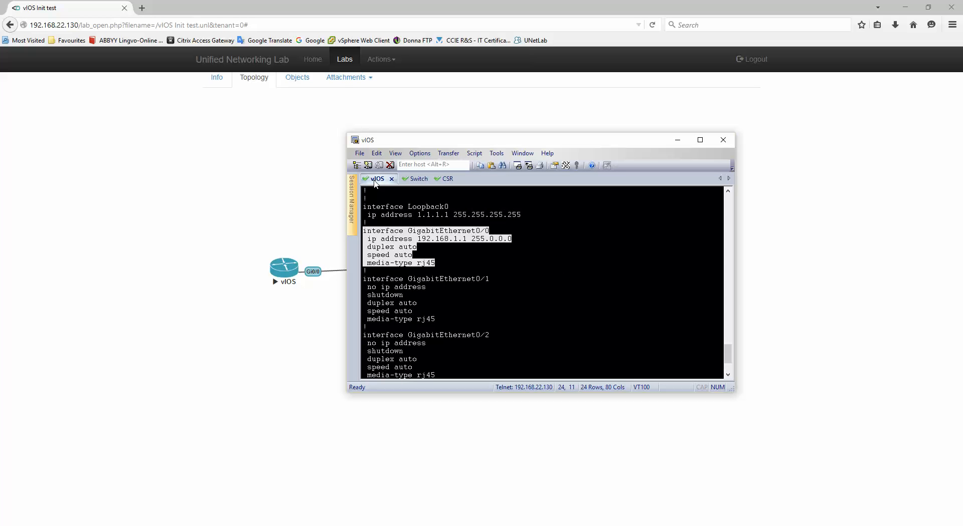
{"action": "key", "text": "space"}
{"action": "type", "text": "wr"}
{"action": "key", "text": "Return"}
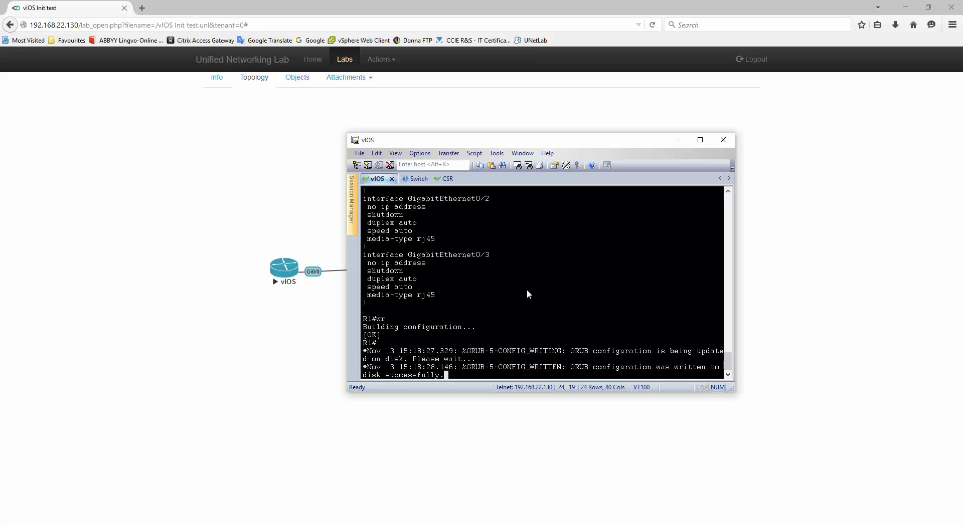
{"action": "key", "text": "Return"}
{"action": "key", "text": "Return"}
Check the Switch and CSR save results, then bring the lab topology page back.
{"action": "left_click", "coordinate": [416, 180]}
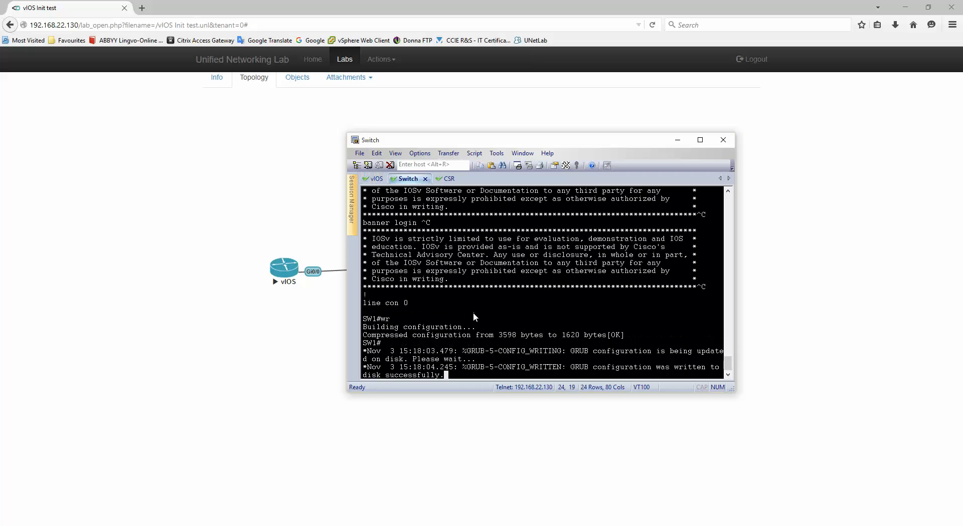
{"action": "left_click", "coordinate": [444, 181]}
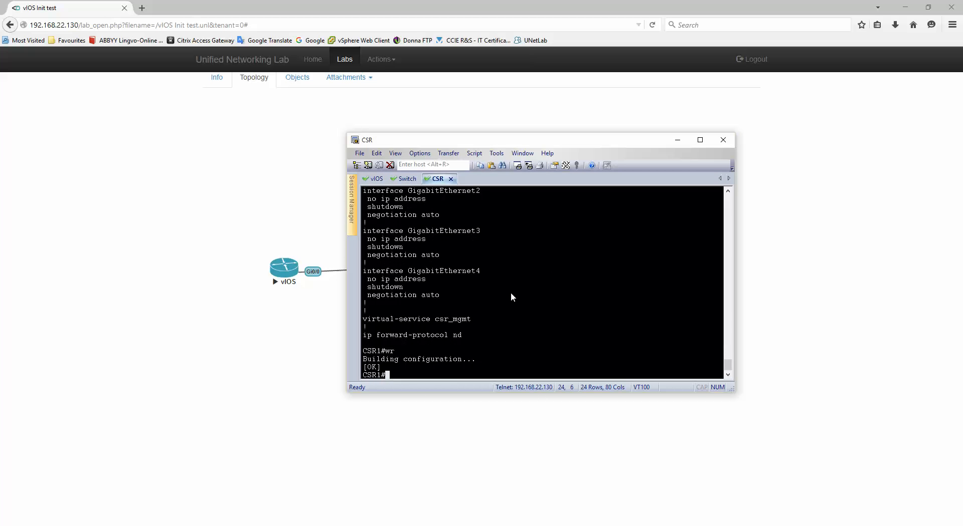
{"action": "left_click", "coordinate": [117, 200]}
{"action": "left_click", "coordinate": [381, 59]}
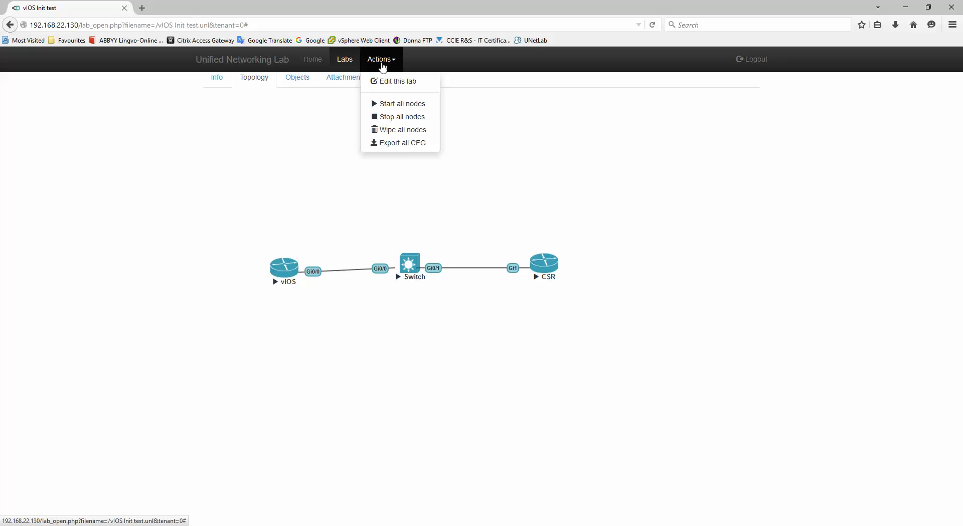
Run Actions > Export all CFG, dismiss the notice, then run Actions > Wipe all nodes.
{"action": "left_click", "coordinate": [409, 144]}
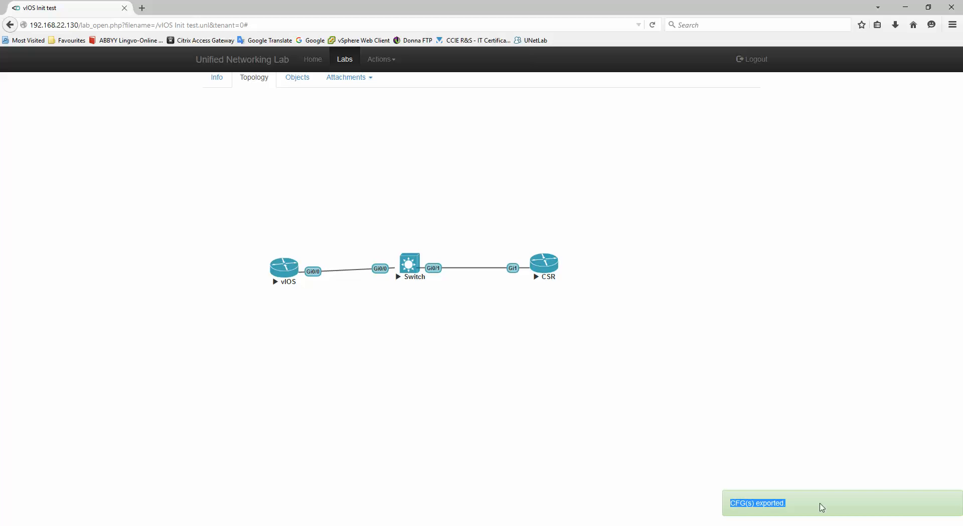
{"action": "left_click", "coordinate": [448, 424]}
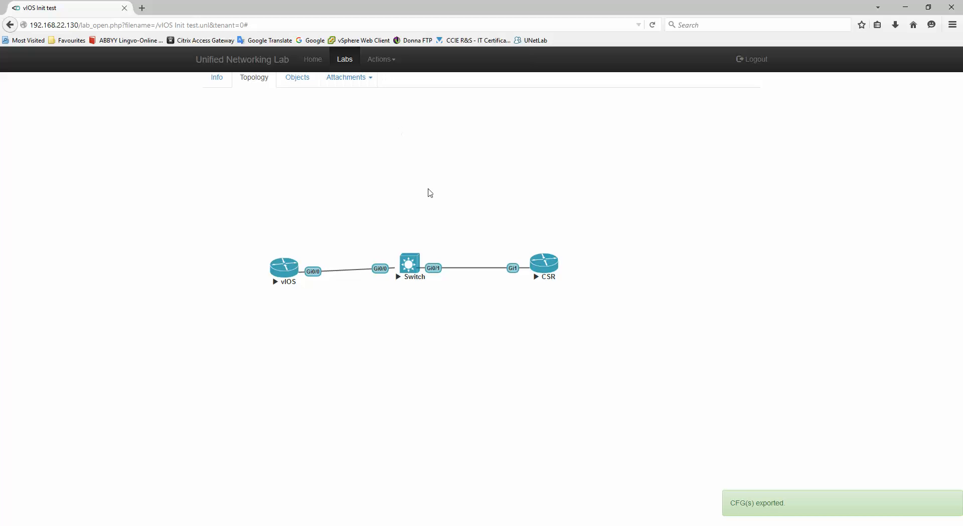
{"action": "left_click", "coordinate": [382, 60]}
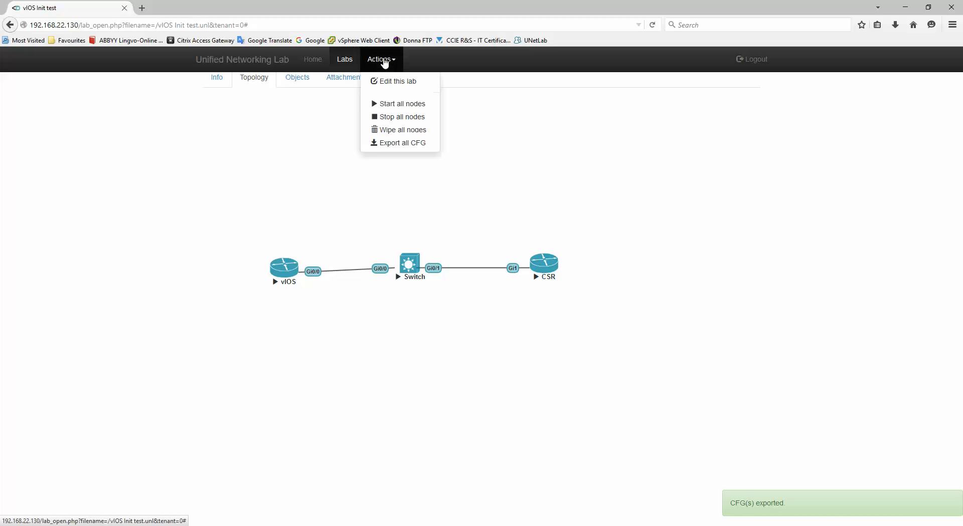
{"action": "left_click", "coordinate": [397, 133]}
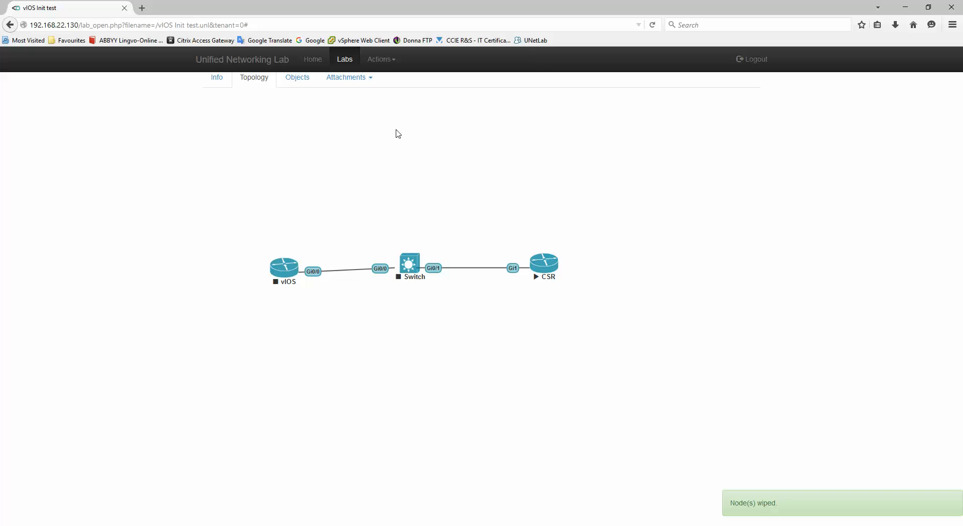
Start the Switch node, then the vIOS node, from their right-click menus.
{"action": "right_click", "coordinate": [413, 266]}
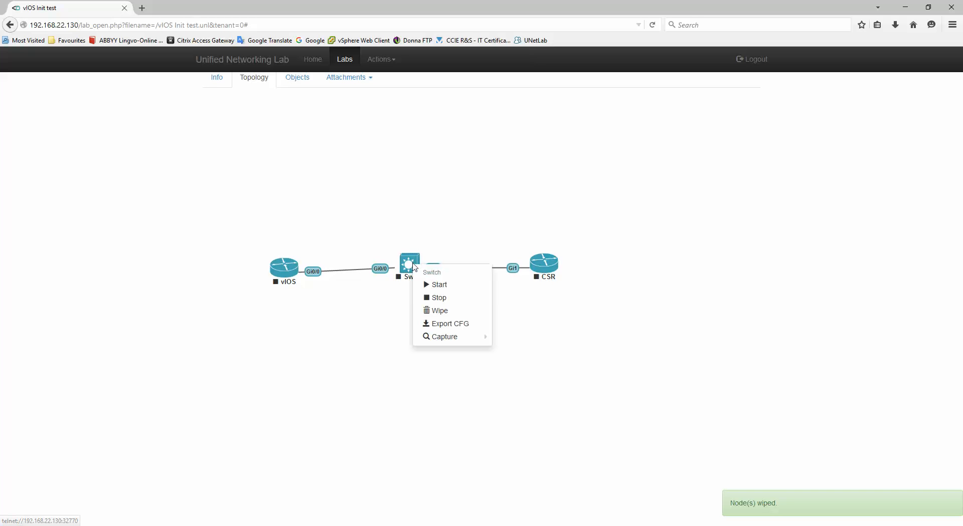
{"action": "left_click", "coordinate": [442, 286]}
{"action": "right_click", "coordinate": [285, 271]}
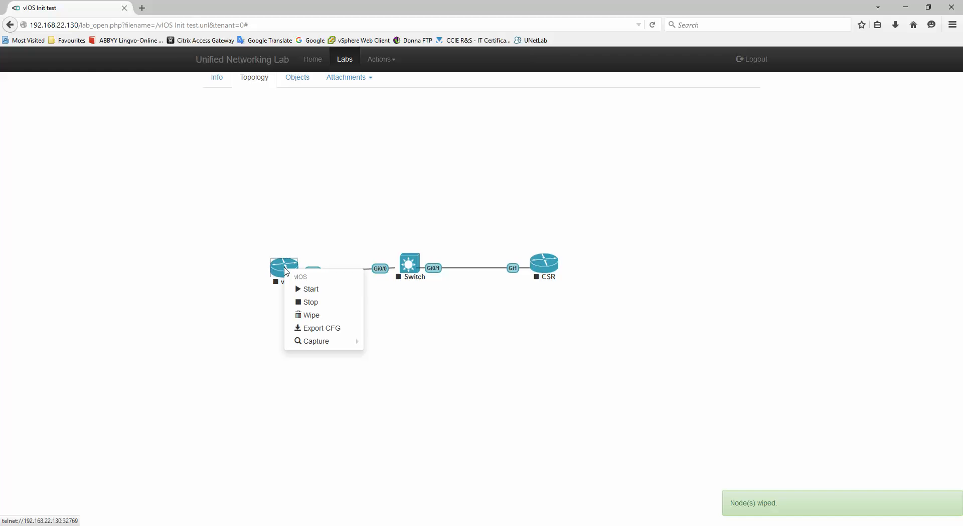
{"action": "left_click", "coordinate": [310, 290]}
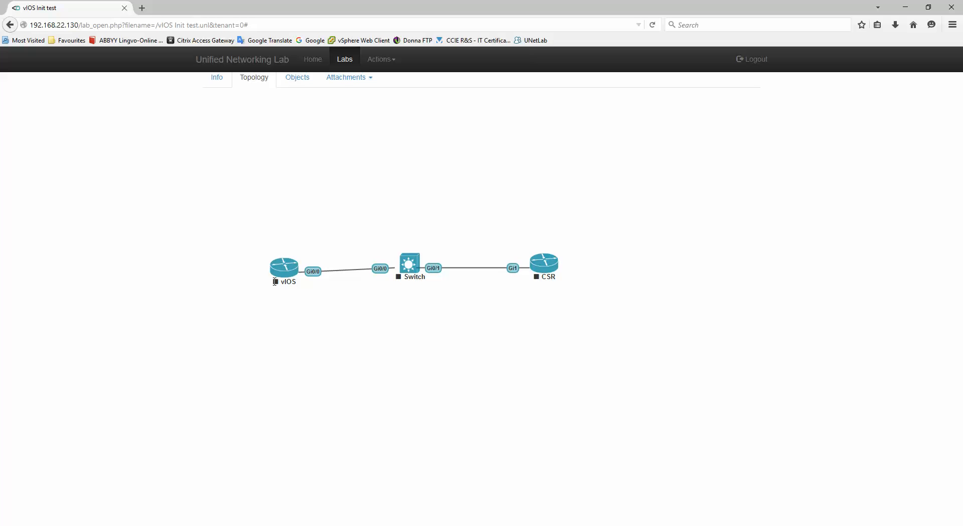
Open a console to vIOS and close the stale disconnected CSR, Switch and vIOS tabs.
{"action": "left_click", "coordinate": [284, 270]}
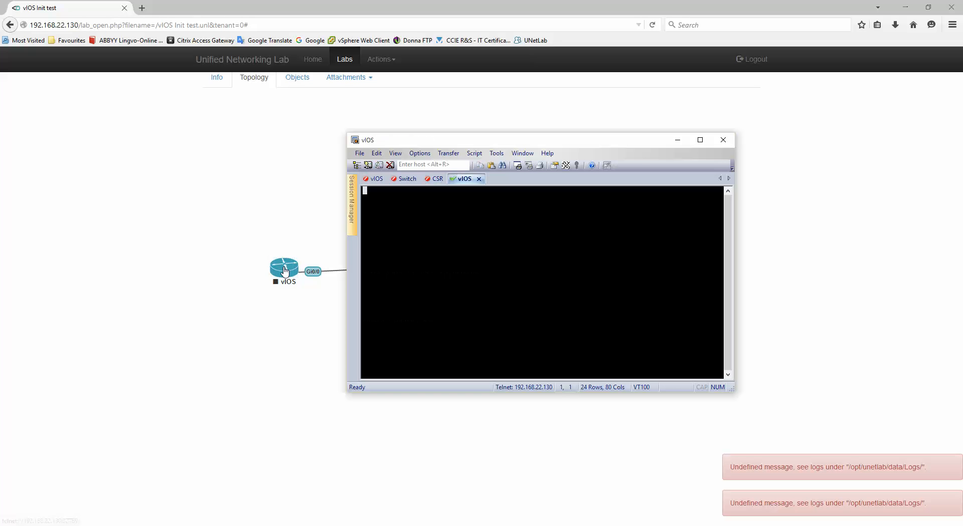
{"action": "left_click", "coordinate": [435, 179]}
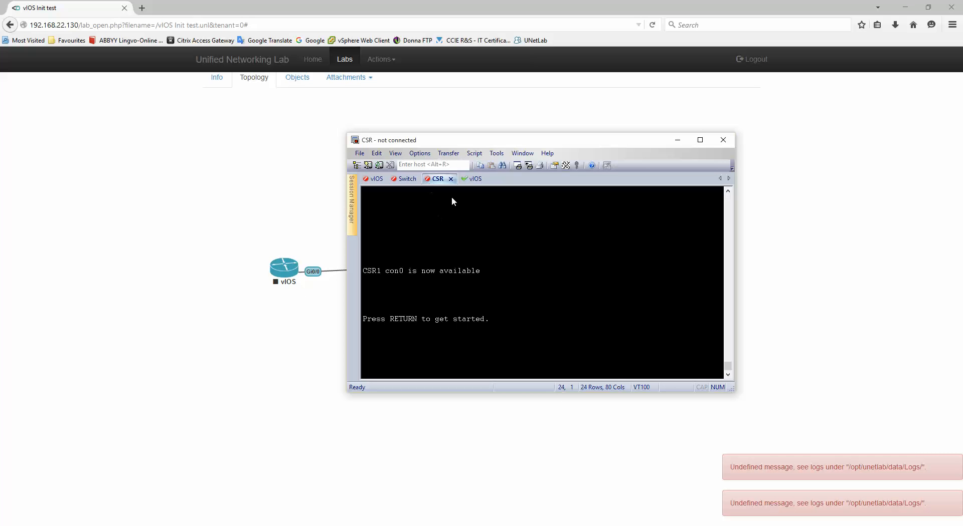
{"action": "left_click", "coordinate": [451, 179]}
{"action": "left_click", "coordinate": [405, 181]}
{"action": "left_click", "coordinate": [424, 179]}
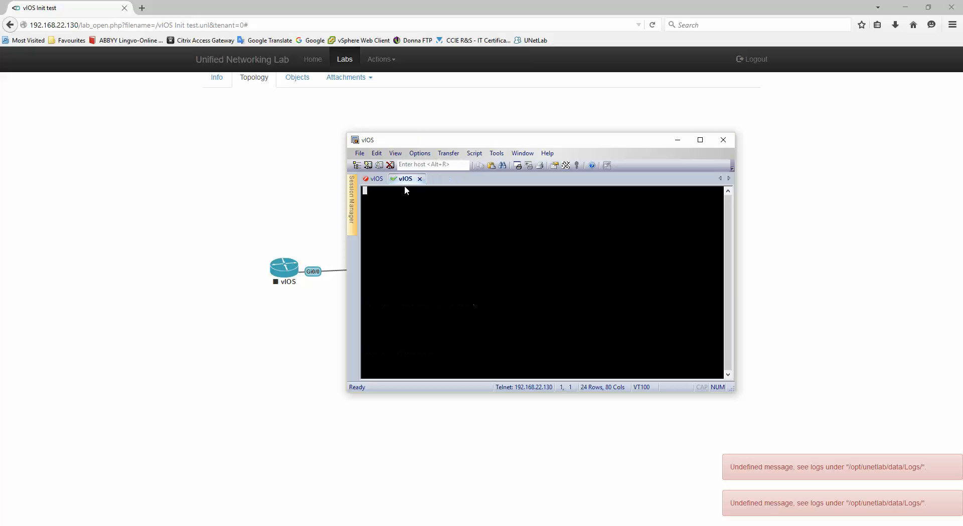
{"action": "left_click", "coordinate": [377, 180]}
{"action": "left_click", "coordinate": [409, 180]}
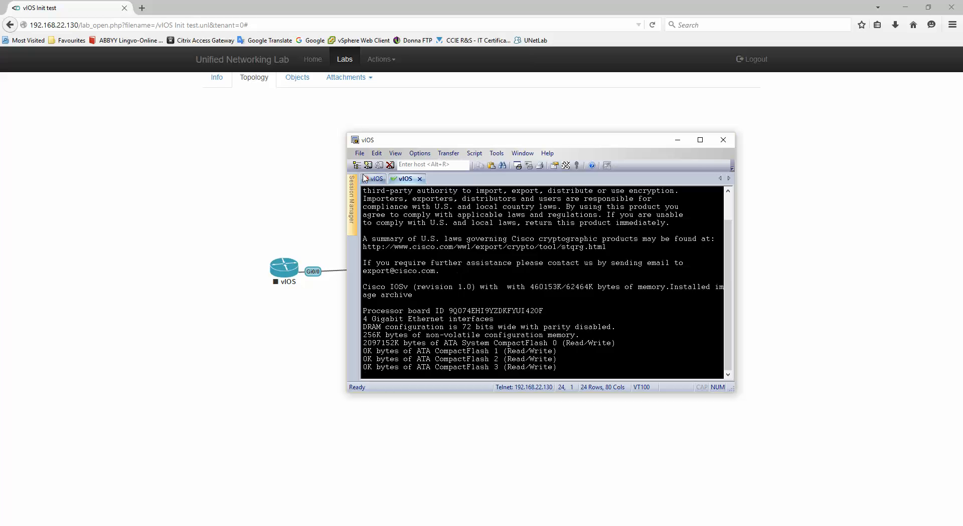
{"action": "left_click", "coordinate": [381, 179]}
{"action": "left_click", "coordinate": [392, 179]}
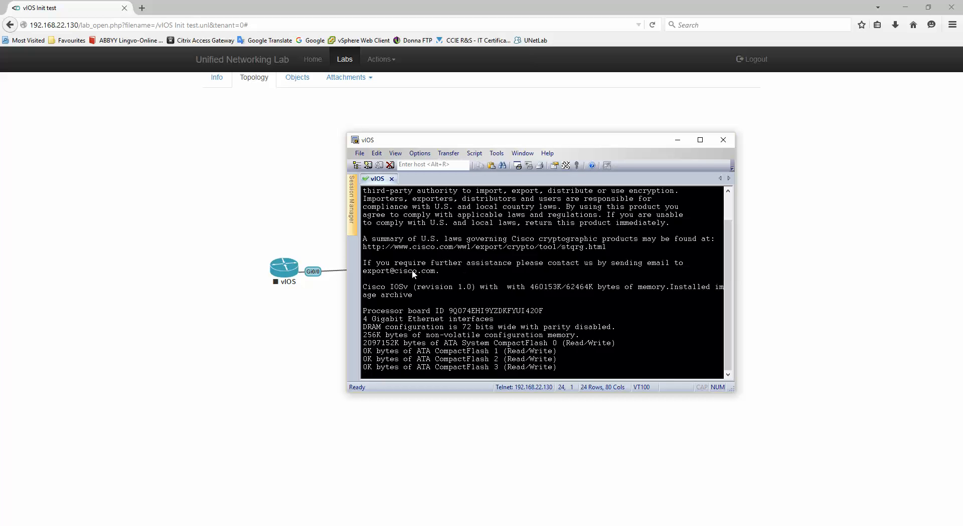
Get a prompt on the router console, then open the Switch console and return to vIOS.
{"action": "key", "text": "Return"}
{"action": "key", "text": "Return"}
{"action": "key", "text": "Return"}
{"action": "key", "text": "Return"}
{"action": "key", "text": "Return"}
{"action": "key", "text": "Return"}
{"action": "key", "text": "Return"}
{"action": "key", "text": "Return"}
{"action": "key", "text": "Return"}
{"action": "key", "text": "Return"}
{"action": "key", "text": "Return"}
{"action": "key", "text": "Return"}
{"action": "key", "text": "Return"}
{"action": "key", "text": "Return"}
{"action": "key", "text": "Return"}
{"action": "key", "text": "Return"}
{"action": "key", "text": "Return"}
{"action": "key", "text": "Return"}
{"action": "key", "text": "Return"}
{"action": "key", "text": "Return"}
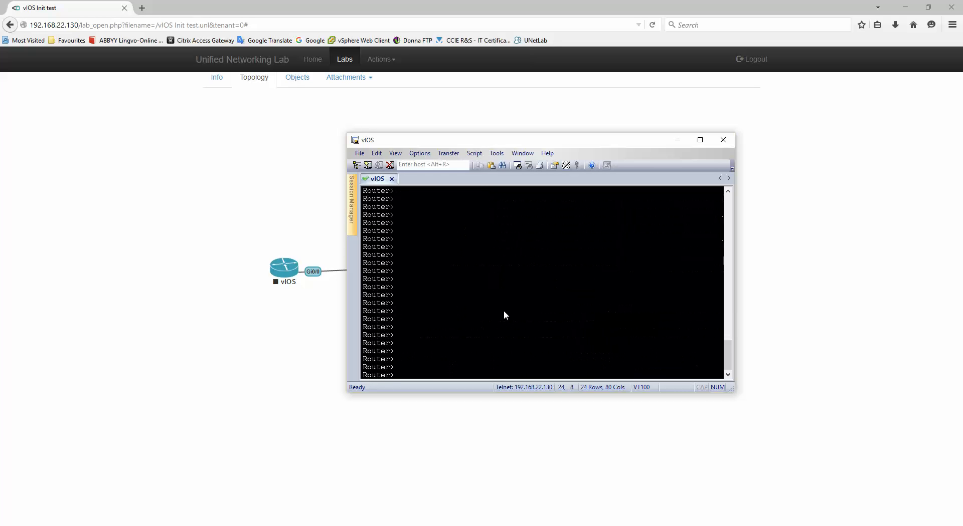
{"action": "key", "text": "Return"}
{"action": "key", "text": "Return"}
{"action": "key", "text": "Return"}
{"action": "key", "text": "Return"}
{"action": "key", "text": "Return"}
{"action": "key", "text": "Return"}
{"action": "key", "text": "Return"}
{"action": "key", "text": "Return"}
{"action": "key", "text": "Return"}
{"action": "key", "text": "Return"}
{"action": "key", "text": "Return"}
{"action": "key", "text": "Return"}
{"action": "key", "text": "Return"}
{"action": "key", "text": "Return"}
{"action": "key", "text": "Return"}
{"action": "key", "text": "Return"}
{"action": "key", "text": "Return"}
{"action": "key", "text": "Return"}
{"action": "key", "text": "Return"}
{"action": "key", "text": "Return"}
{"action": "right_click", "coordinate": [503, 311]}
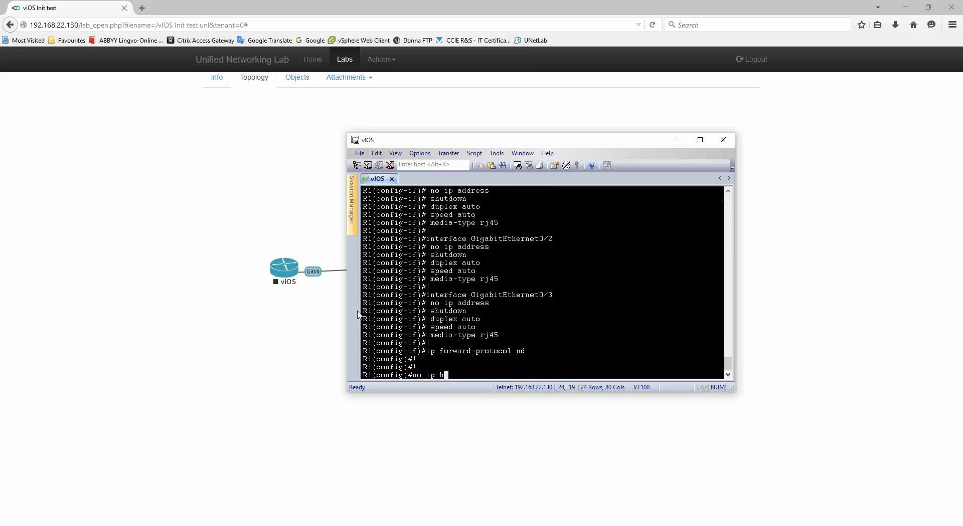
{"action": "left_click", "coordinate": [409, 275]}
{"action": "left_click", "coordinate": [411, 260]}
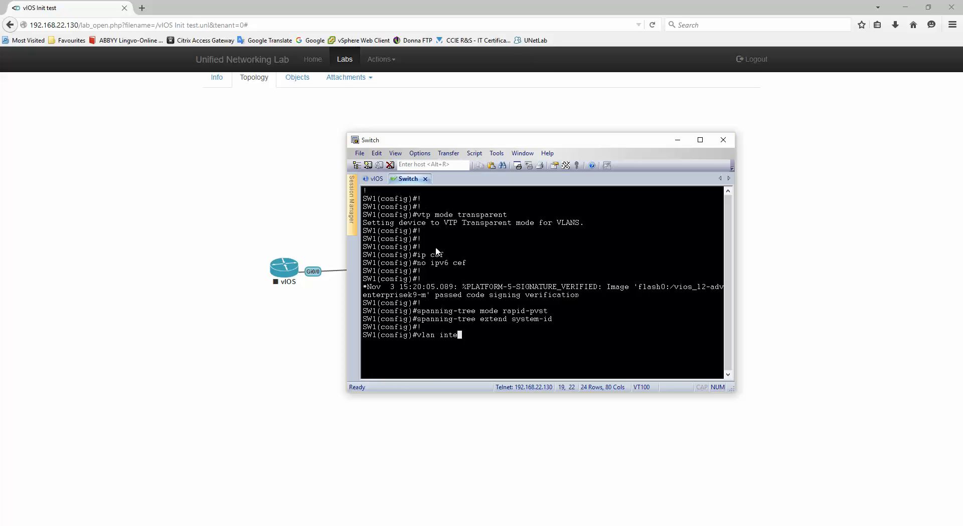
{"action": "left_click", "coordinate": [376, 179]}
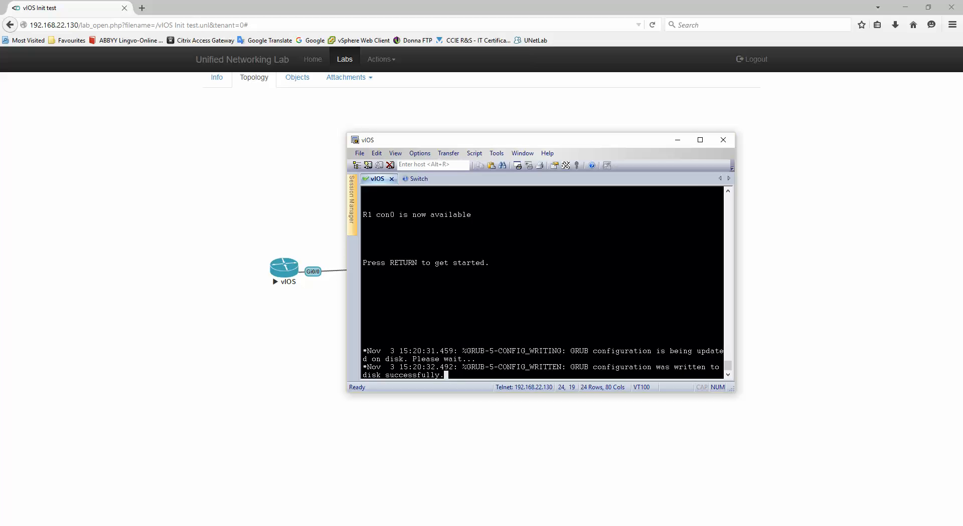
On the R1 console, enter privileged mode with 'en' and run 'sh run'.
{"action": "key", "text": "Return"}
{"action": "key", "text": "Return"}
{"action": "key", "text": "Return"}
{"action": "key", "text": "Return"}
{"action": "key", "text": "Return"}
{"action": "key", "text": "Return"}
{"action": "type", "text": "en"}
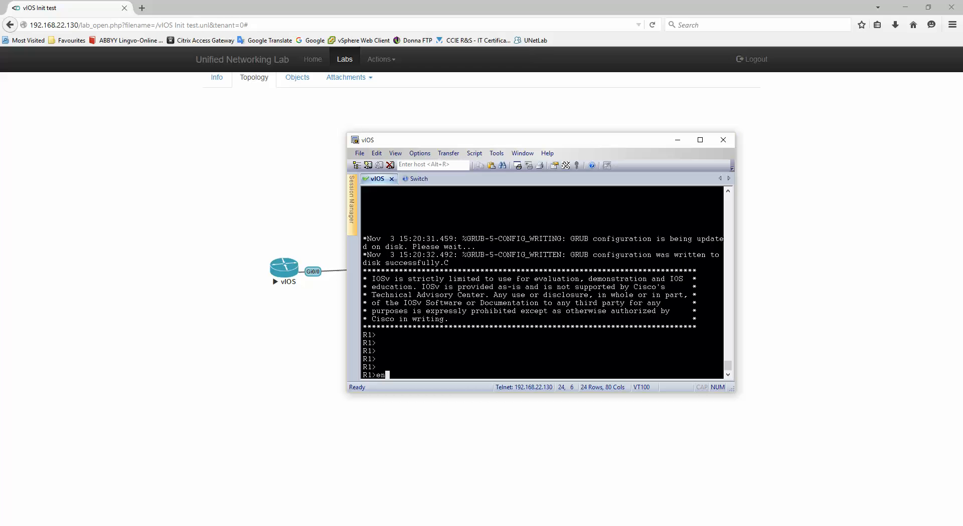
{"action": "key", "text": "Return"}
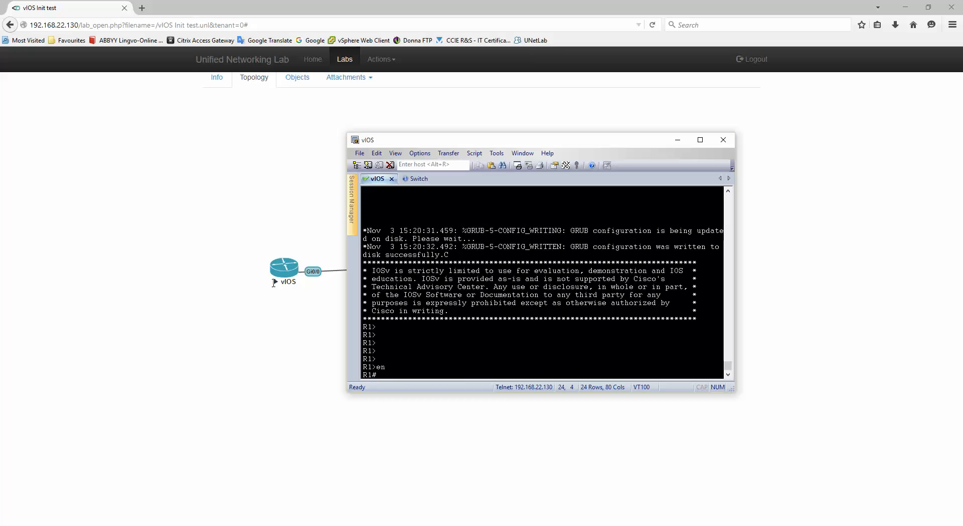
{"action": "type", "text": "sh run"}
{"action": "key", "text": "Return"}
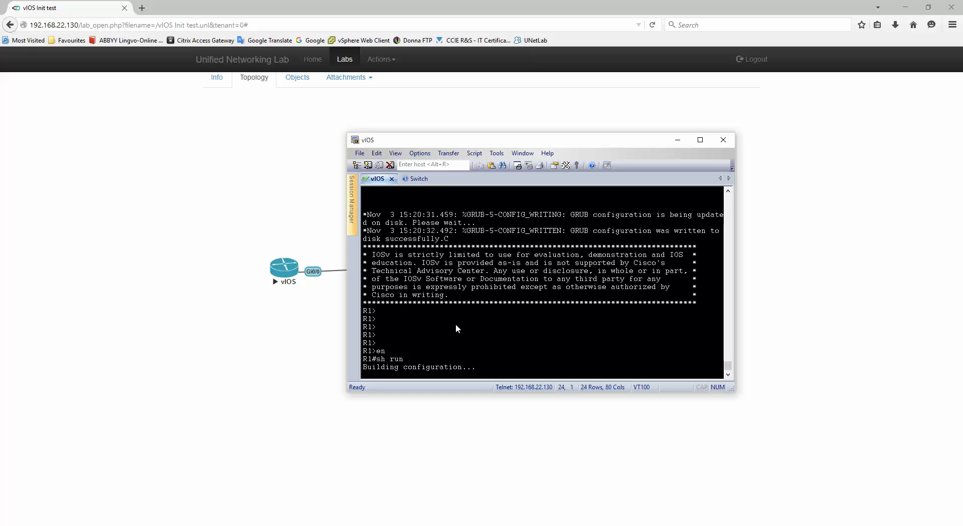
Page through R1's config, highlight 'shutdown' under Gi0/0 (192.168.1.1), then go to the Switch console.
{"action": "key", "text": "space"}
{"action": "key", "text": "space"}
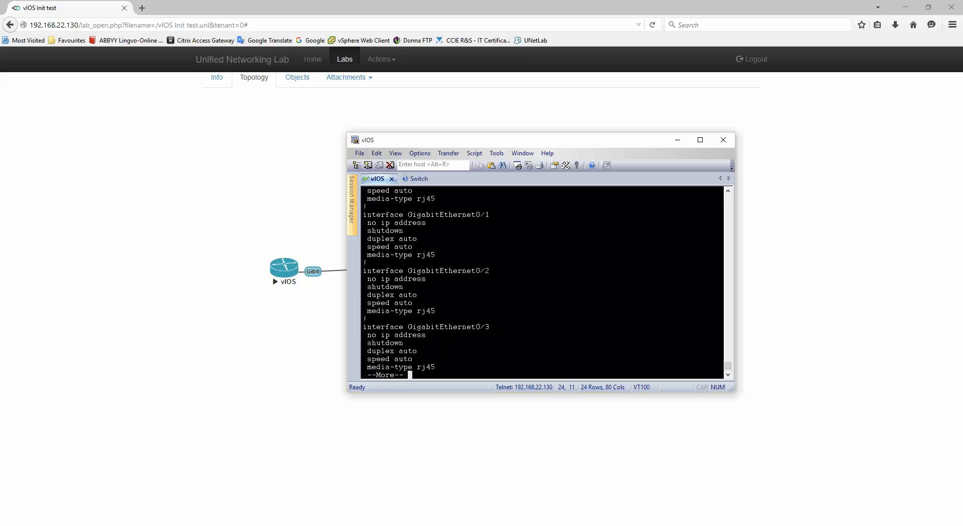
{"action": "scroll", "coordinate": [500, 317], "scroll_direction": "up", "scroll_amount": 2}
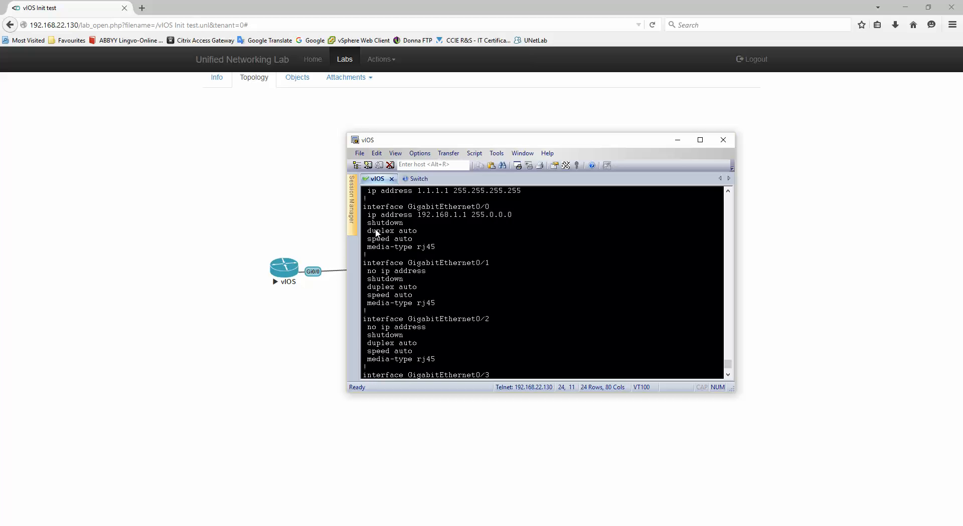
{"action": "left_click_drag", "start_coordinate": [371, 227], "coordinate": [413, 226]}
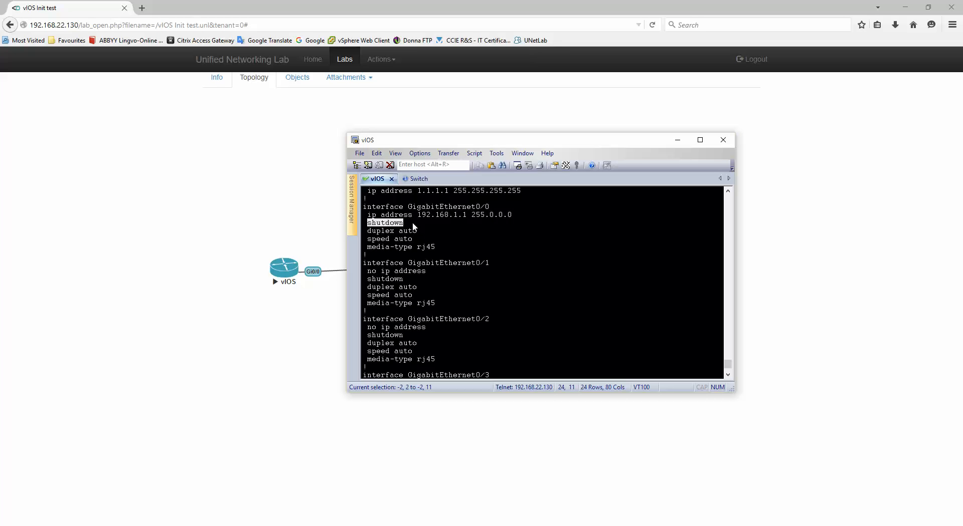
{"action": "left_click", "coordinate": [413, 223]}
{"action": "left_click_drag", "start_coordinate": [371, 224], "coordinate": [415, 225]}
{"action": "scroll", "coordinate": [465, 248], "scroll_direction": "up", "scroll_amount": 1}
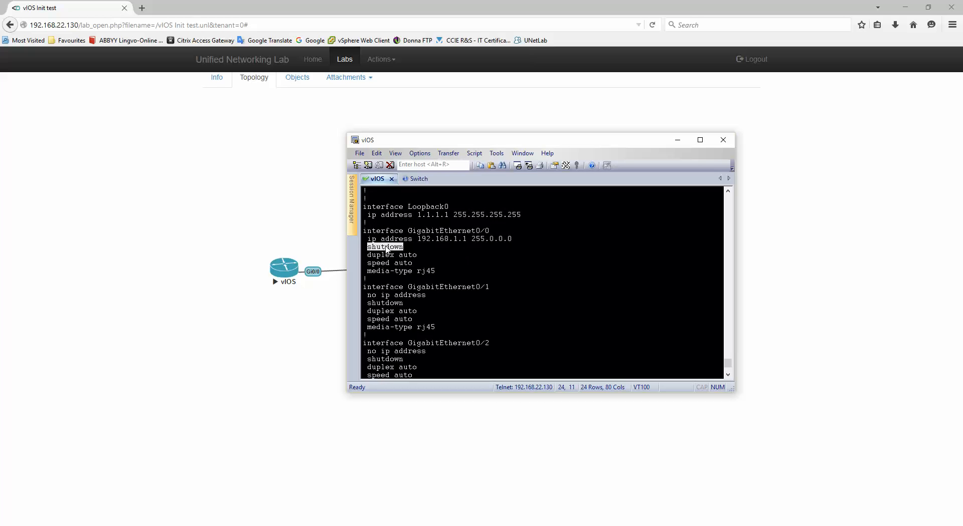
{"action": "left_click", "coordinate": [414, 180]}
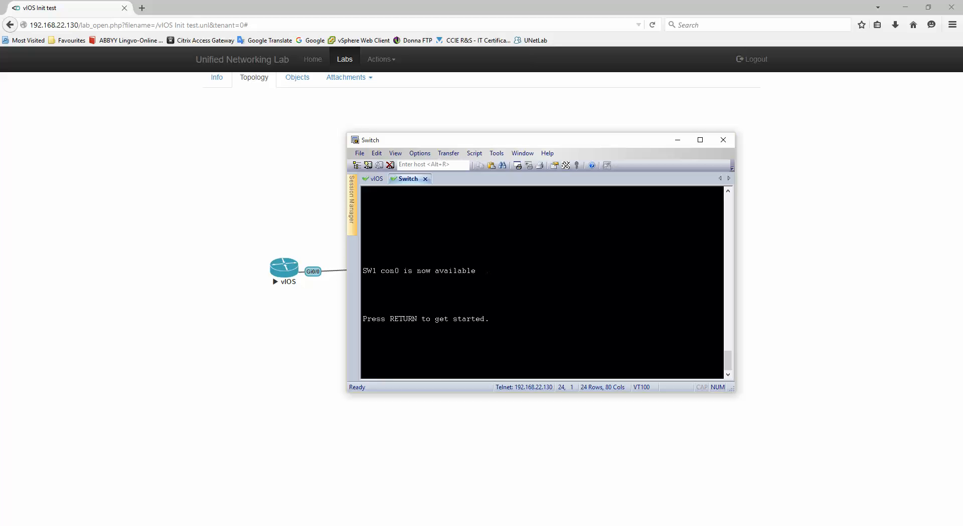
Enter privileged mode on SW1 and confirm VLANs 10 and 20 with 'sh vlan'.
{"action": "key", "text": "Return"}
{"action": "key", "text": "Return"}
{"action": "type", "text": "en"}
{"action": "key", "text": "Return"}
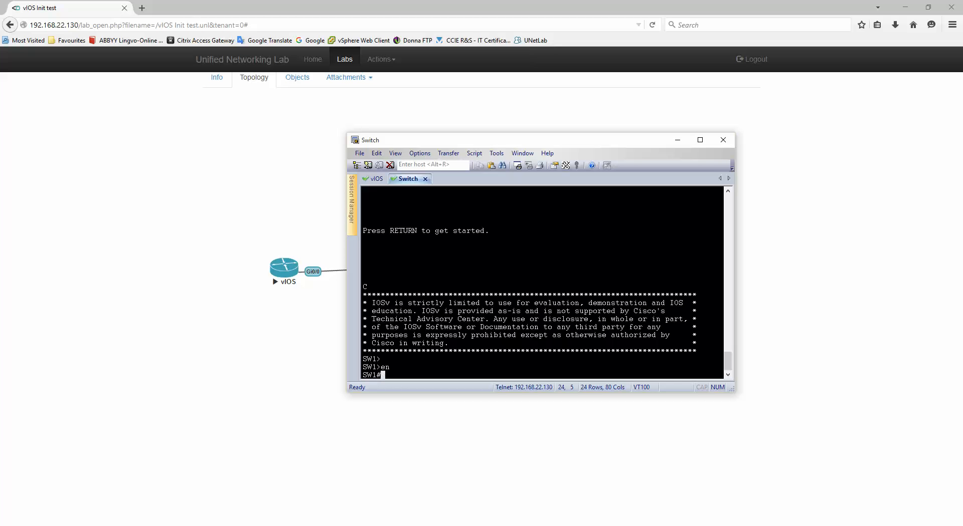
{"action": "type", "text": "sh vlan"}
{"action": "key", "text": "Return"}
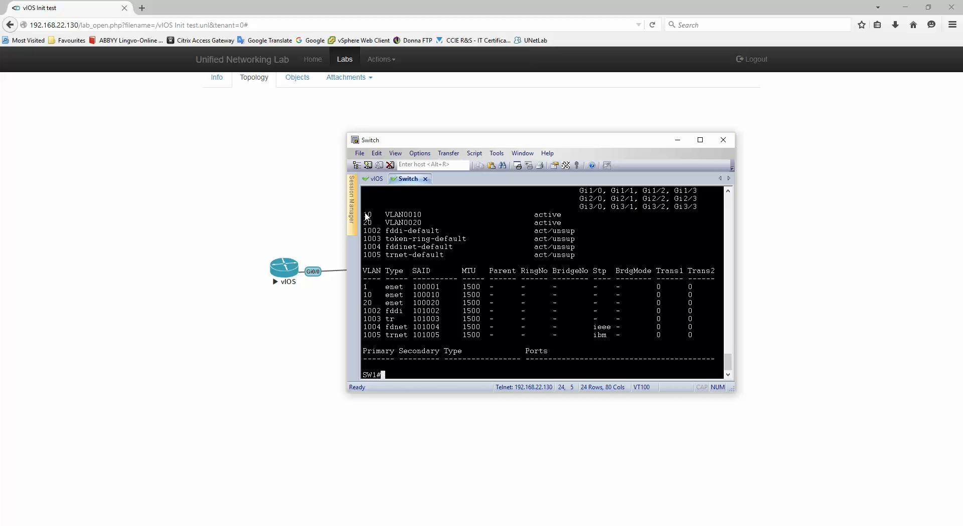
{"action": "left_click_drag", "start_coordinate": [364, 215], "coordinate": [455, 222]}
{"action": "left_click", "coordinate": [455, 307]}
Run 'sh run' on SW1 and highlight 'shutdown' under interface Vlan10 (192.168.10.10).
{"action": "type", "text": "sh run"}
{"action": "key", "text": "Return"}
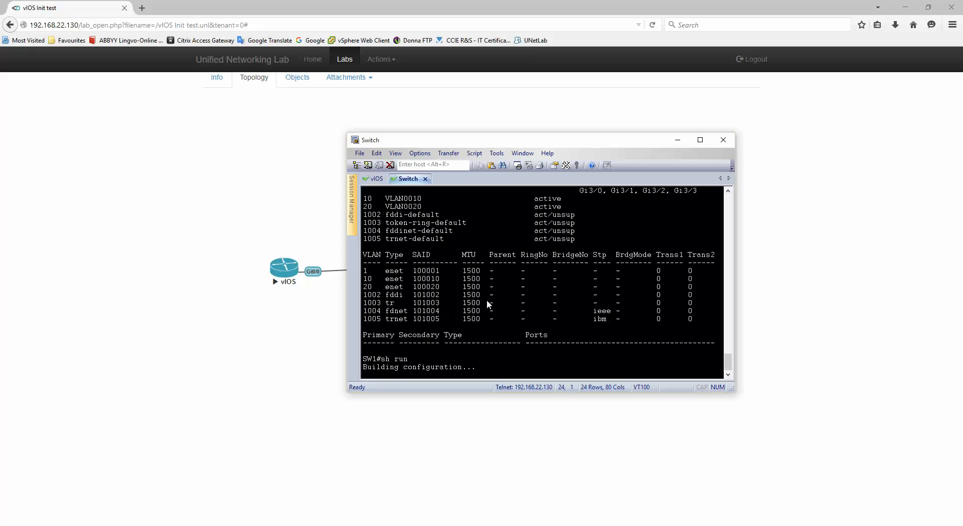
{"action": "key", "text": "space"}
{"action": "key", "text": "space"}
{"action": "key", "text": "space"}
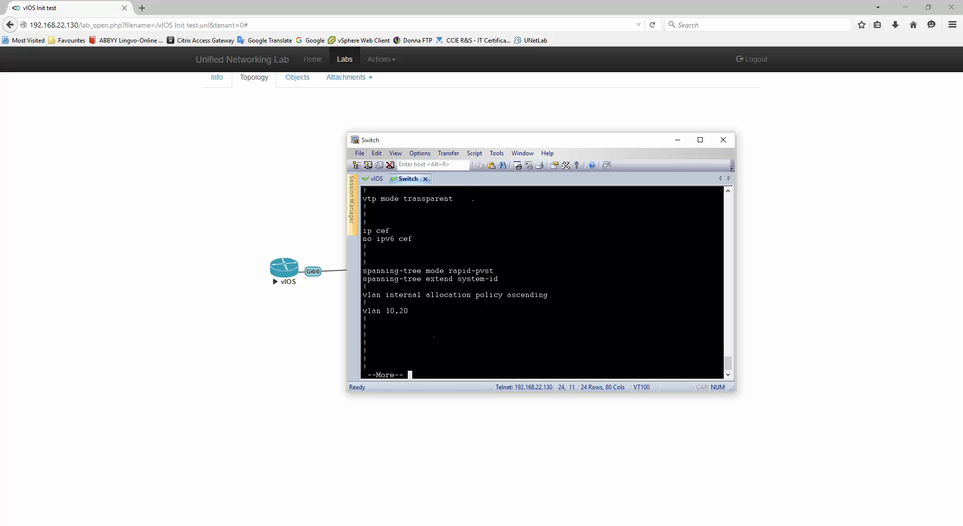
{"action": "scroll", "coordinate": [485, 277], "scroll_direction": "up", "scroll_amount": 10}
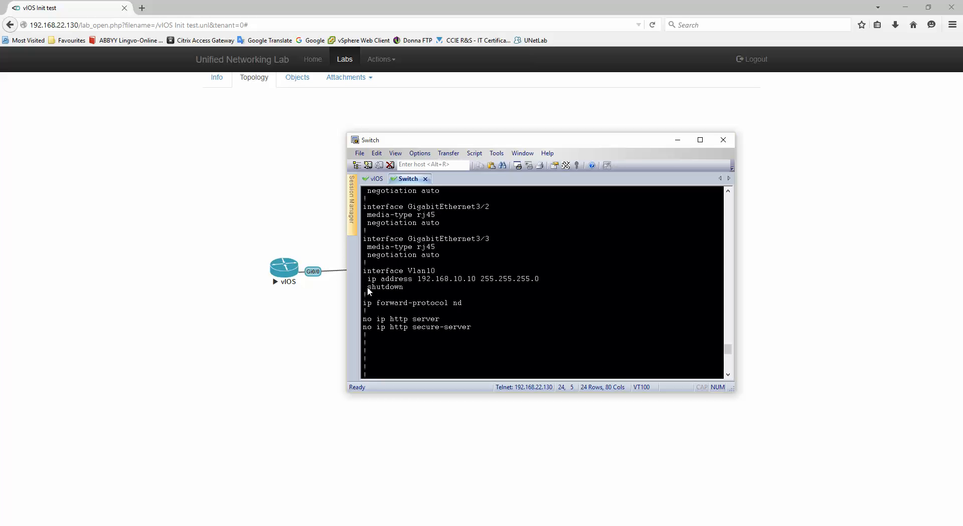
{"action": "left_click_drag", "start_coordinate": [367, 287], "coordinate": [413, 287]}
Return to the lab topology and wipe the Switch node.
{"action": "left_click_drag", "start_coordinate": [367, 288], "coordinate": [432, 286]}
{"action": "left_click", "coordinate": [250, 168]}
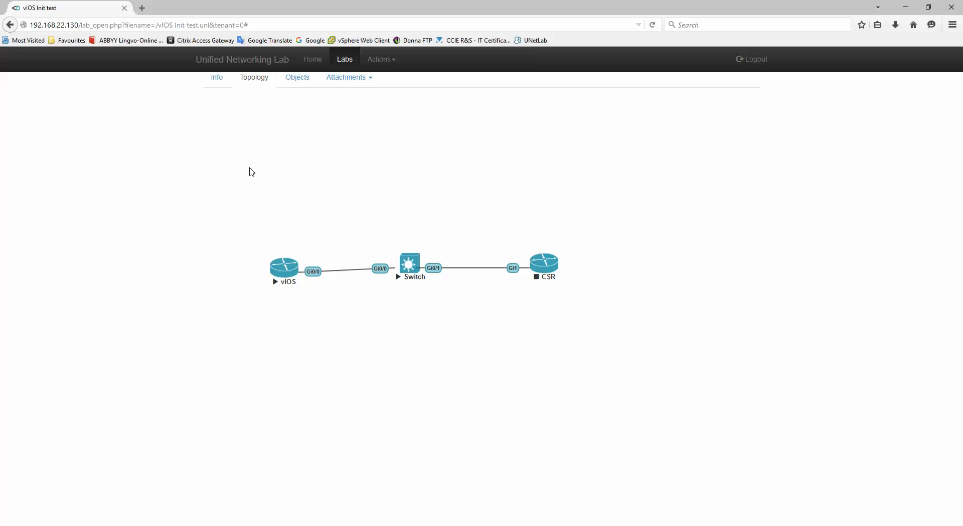
{"action": "left_click", "coordinate": [409, 264]}
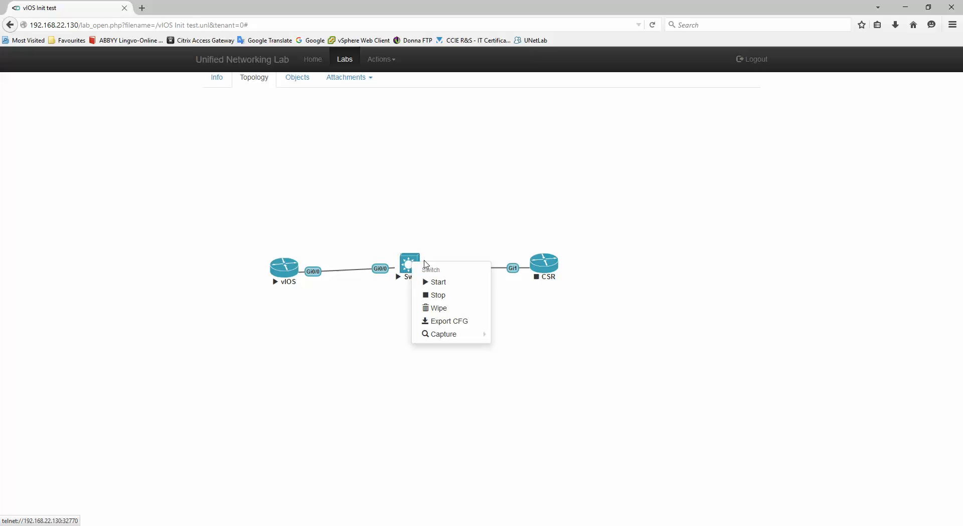
{"action": "left_click", "coordinate": [445, 309]}
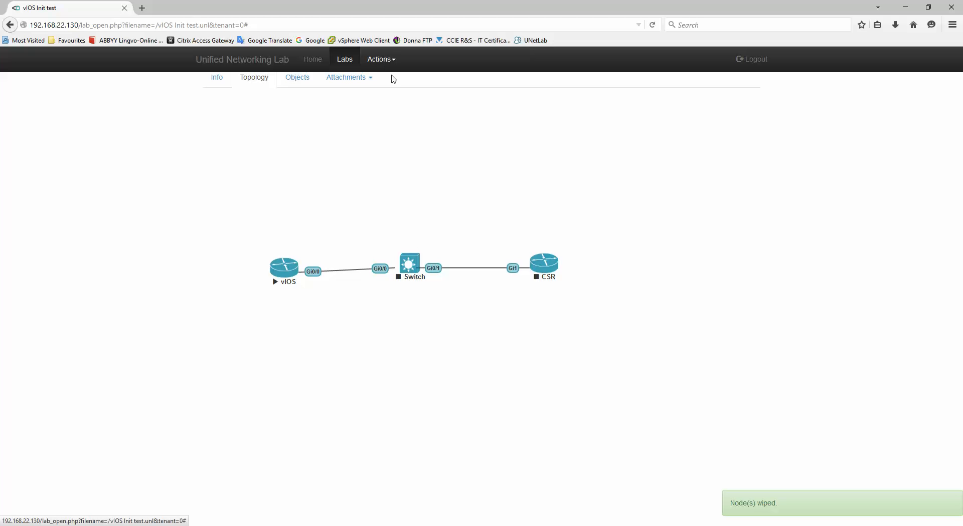
In lab edit mode, set the Switch node's startup configuration to Unconfigured and save.
{"action": "left_click", "coordinate": [382, 59]}
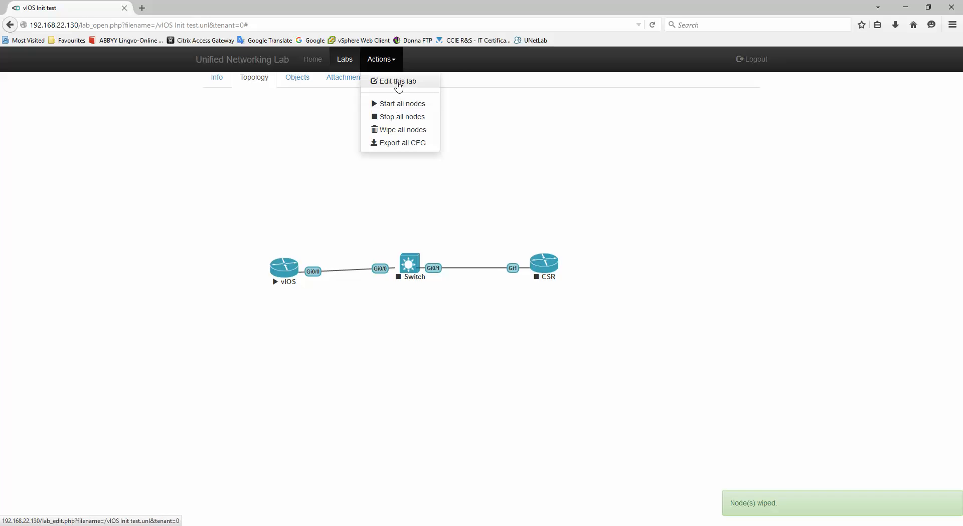
{"action": "left_click", "coordinate": [398, 83]}
{"action": "right_click", "coordinate": [406, 265]}
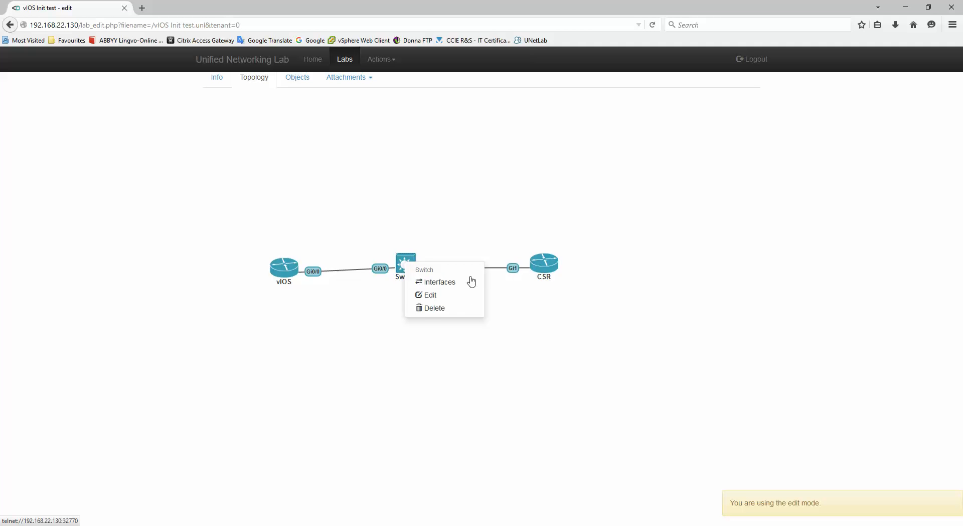
{"action": "left_click", "coordinate": [439, 301]}
{"action": "left_click", "coordinate": [452, 279]}
{"action": "left_click", "coordinate": [458, 331]}
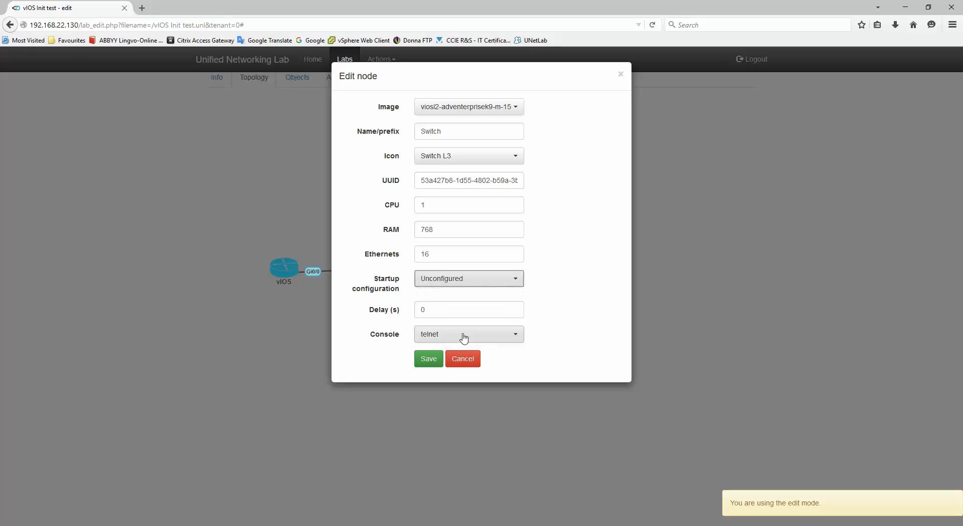
{"action": "left_click", "coordinate": [429, 360]}
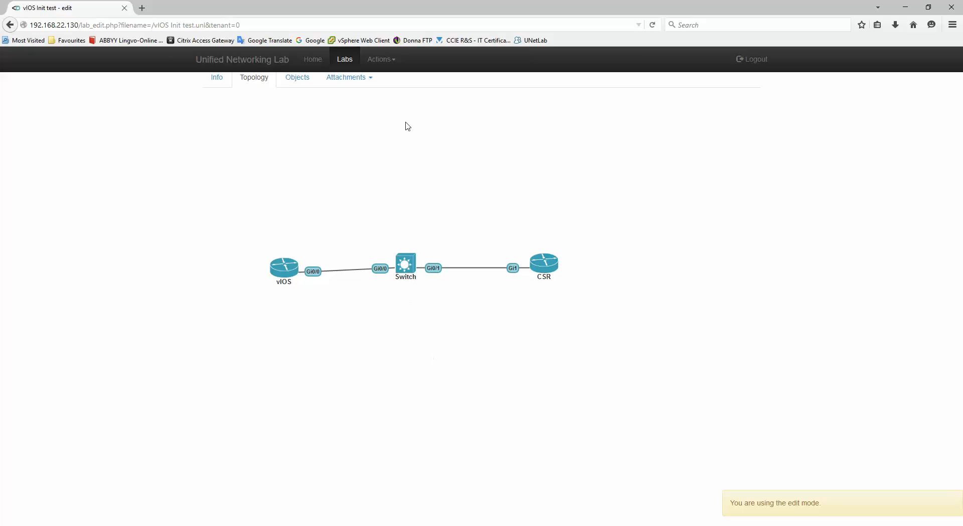
Reopen the lab and start the Switch node.
{"action": "left_click", "coordinate": [381, 59]}
{"action": "left_click", "coordinate": [394, 80]}
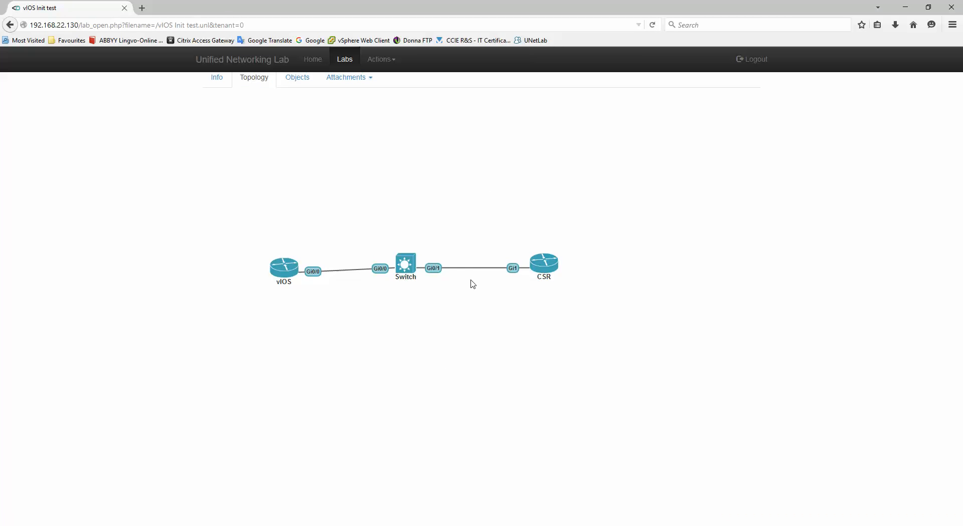
{"action": "right_click", "coordinate": [405, 262]}
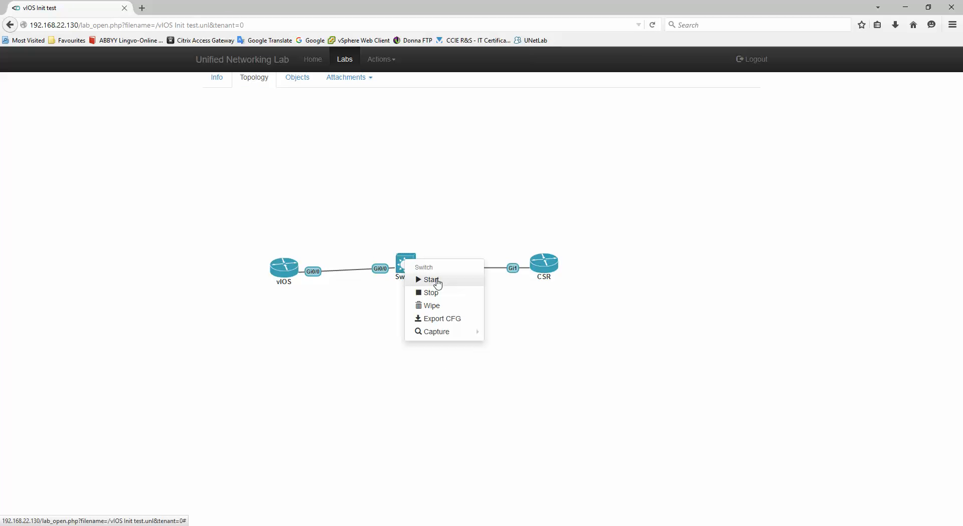
{"action": "left_click", "coordinate": [431, 280]}
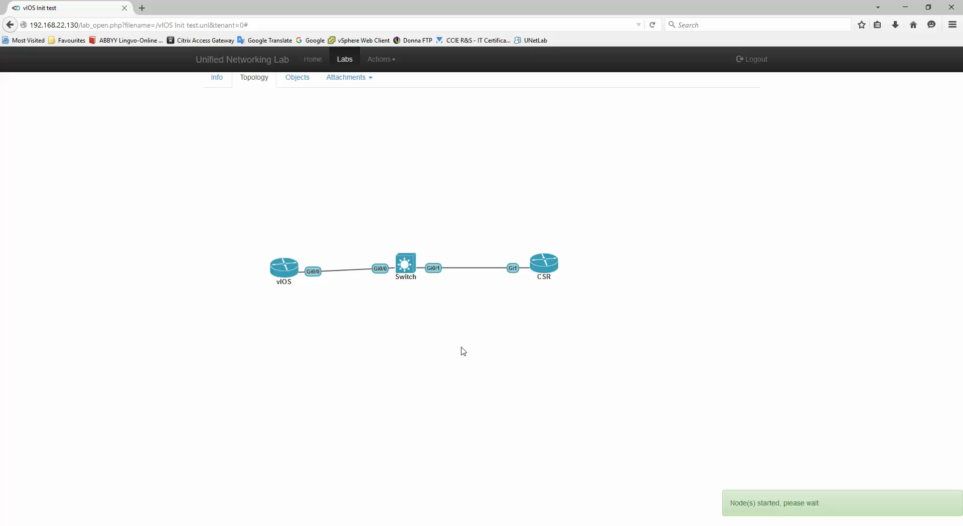